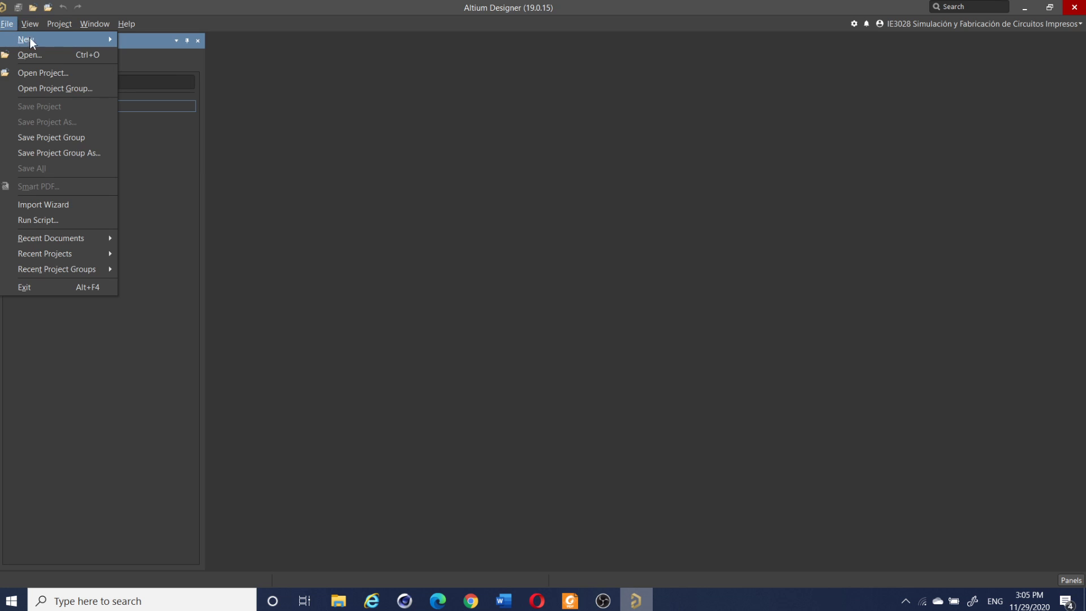
# Step: Create a new integrated library project and choose the AD19 Library folder as the place to save it
pyautogui.moveTo(194, 153)
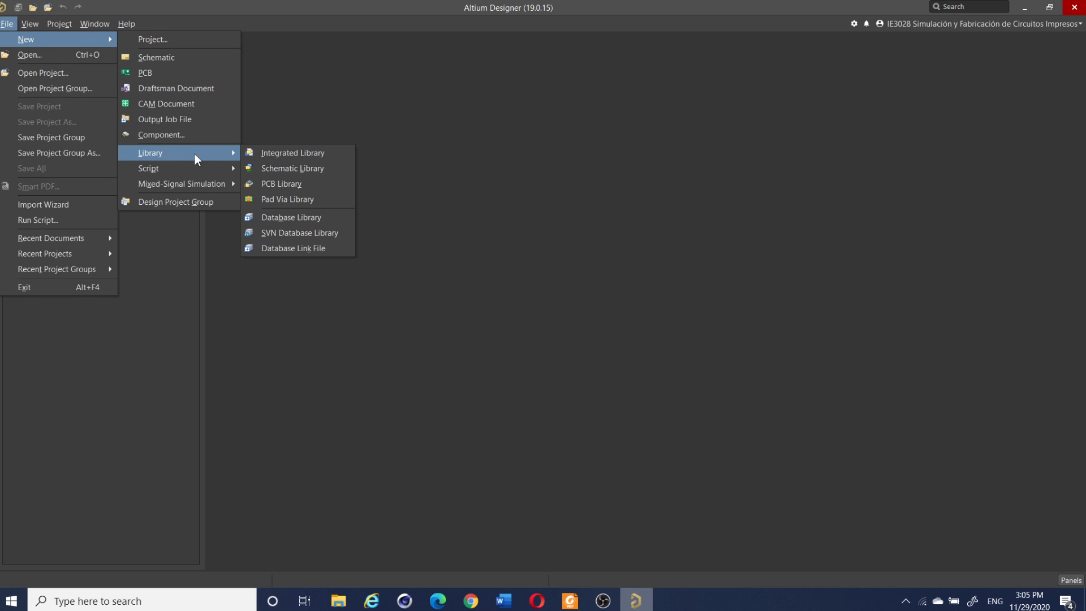
pyautogui.click(256, 154)
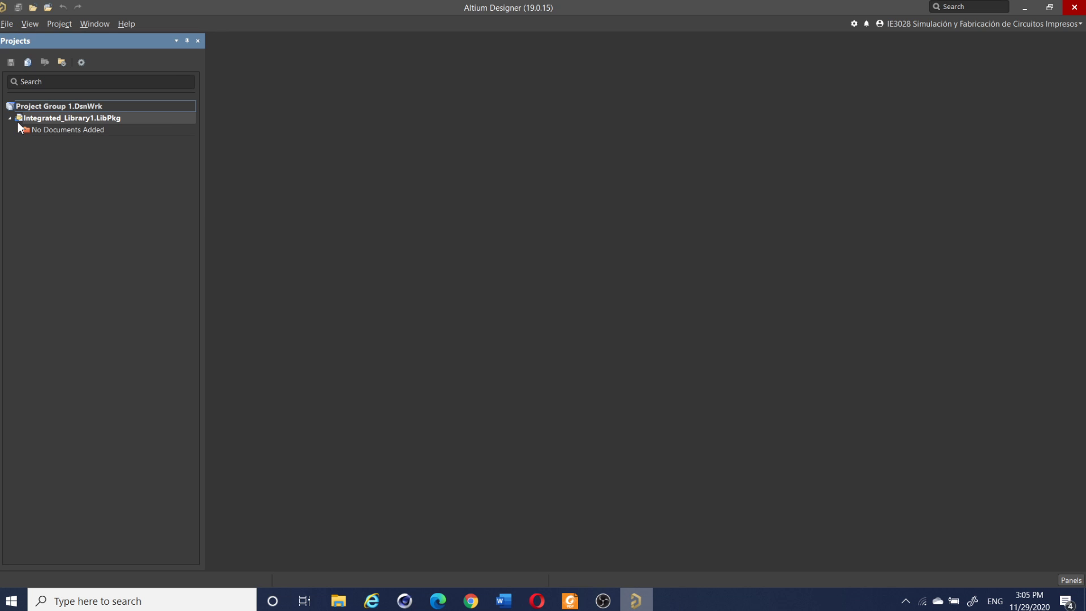
pyautogui.click(58, 120)
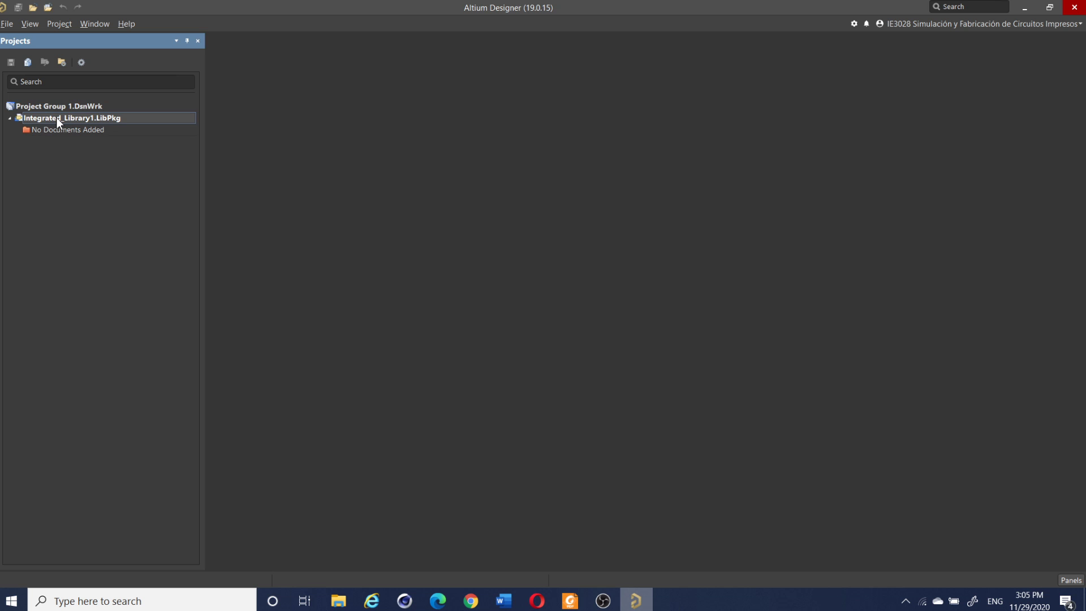
pyautogui.rightClick(57, 119)
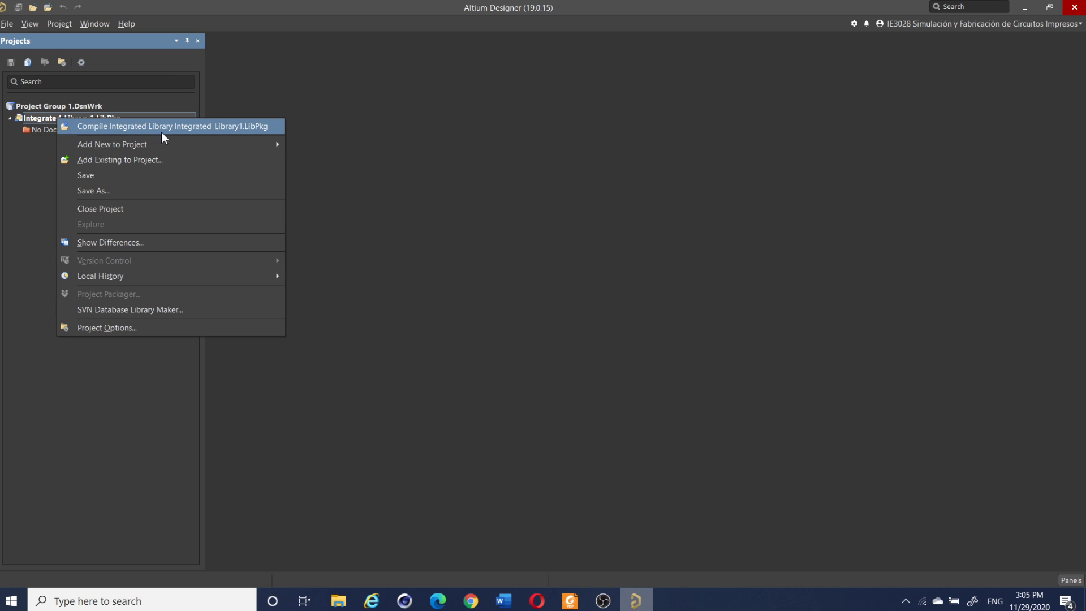
pyautogui.click(112, 180)
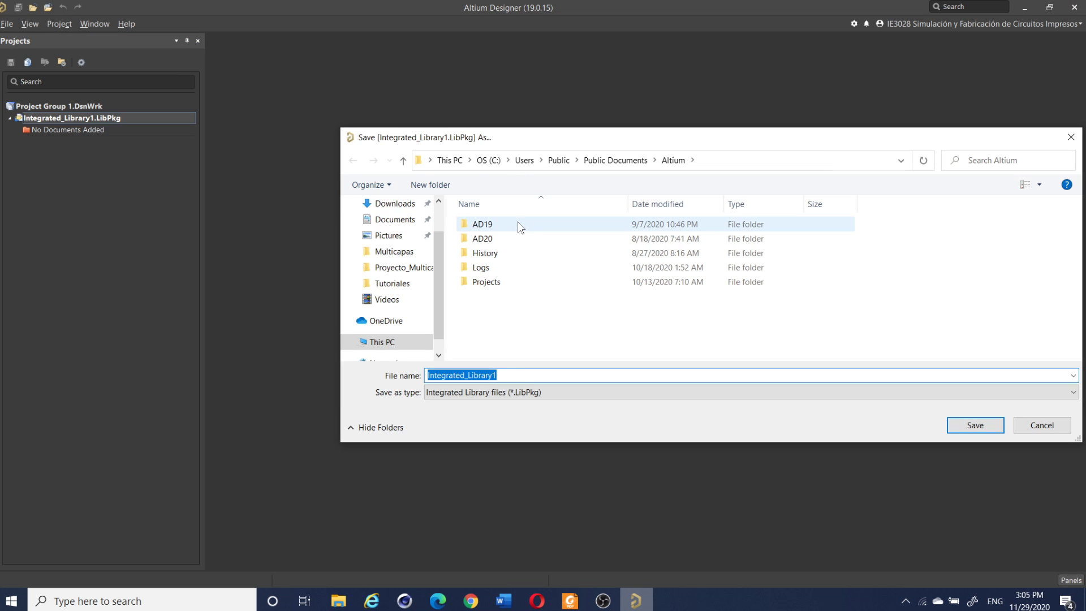
pyautogui.click(482, 227)
pyautogui.doubleClick(482, 227)
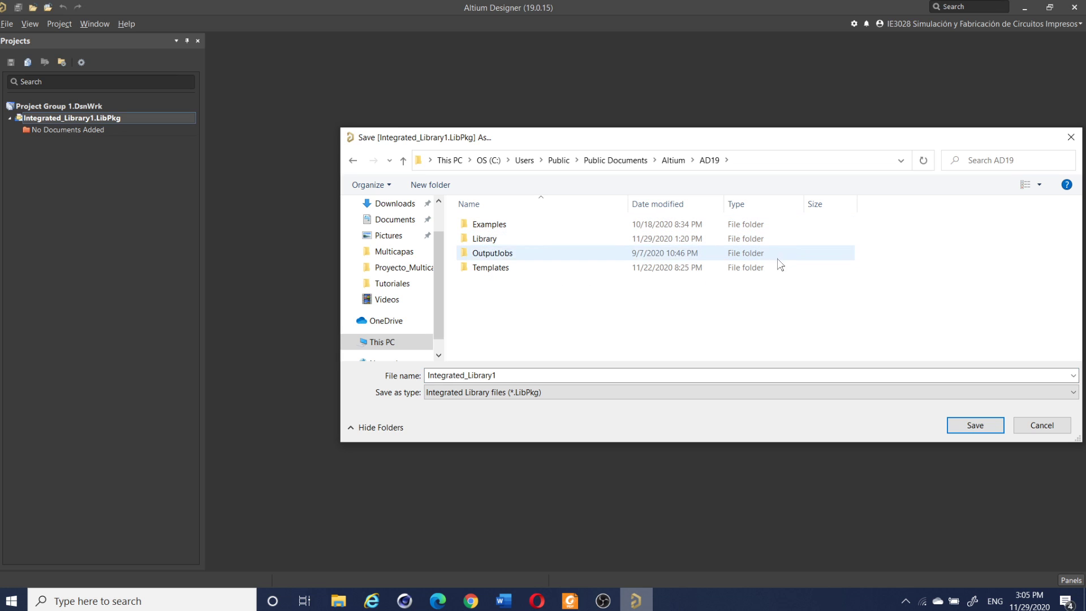
pyautogui.doubleClick(506, 242)
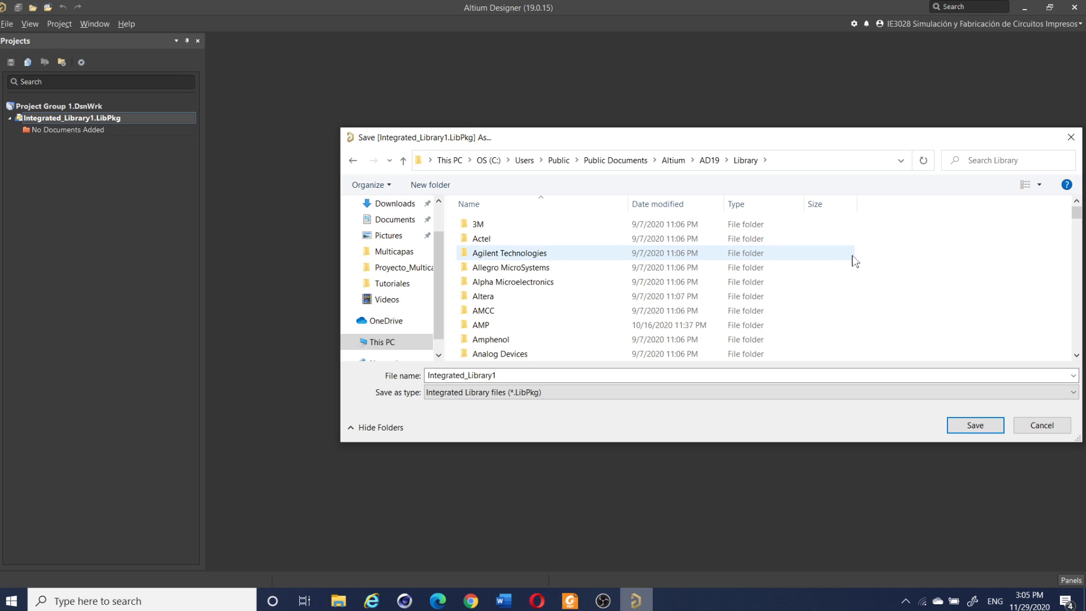
# Step: Create a new folder called Ejemplo1 inside the Library folder
pyautogui.rightClick(900, 261)
pyautogui.moveTo(824, 405)
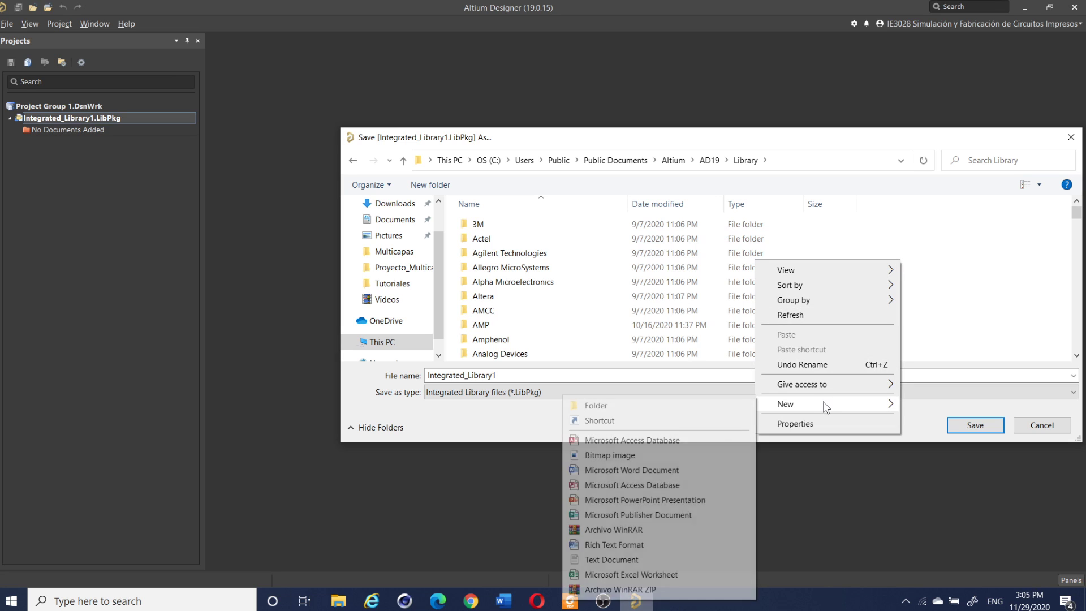
pyautogui.click(654, 412)
pyautogui.write('Ejemplo')
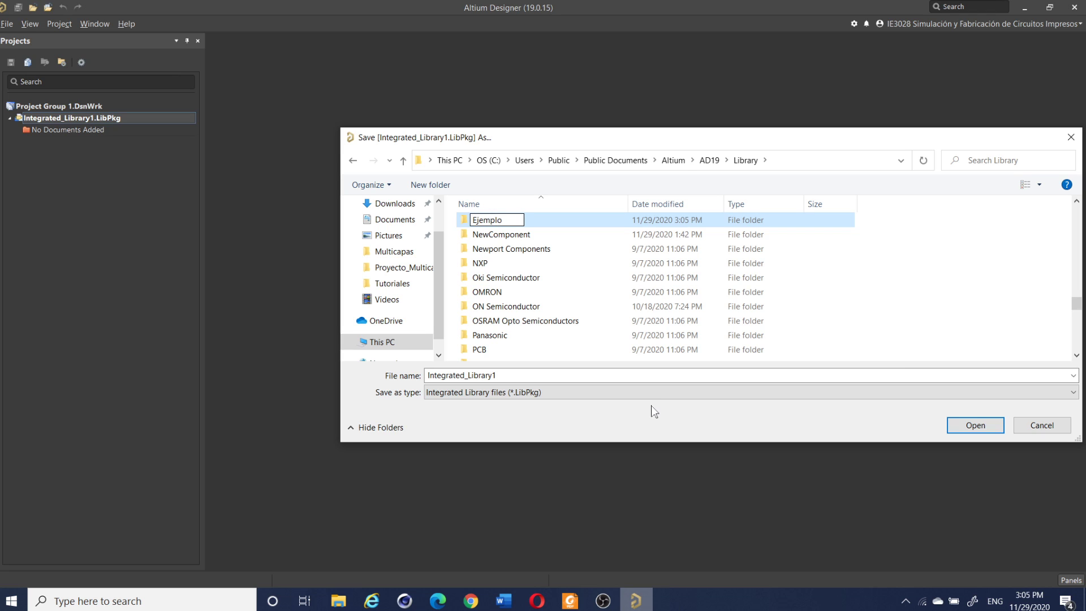
pyautogui.write('1')
pyautogui.press('Return')
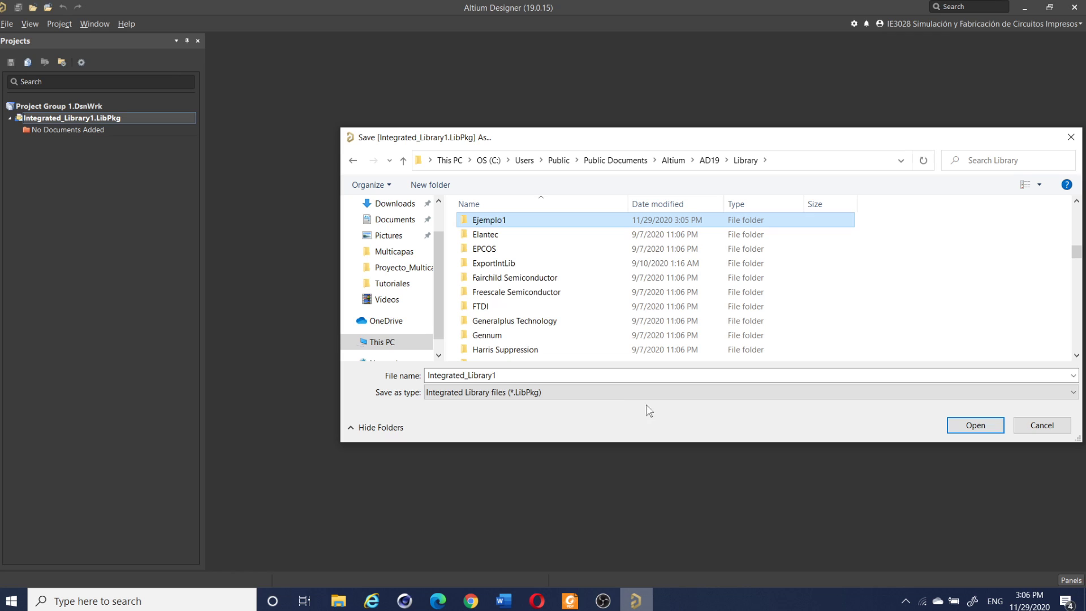
# Step: Save the integrated library project as Ejemplo1 in the Ejemplo1 folder
pyautogui.doubleClick(505, 222)
pyautogui.click(482, 375)
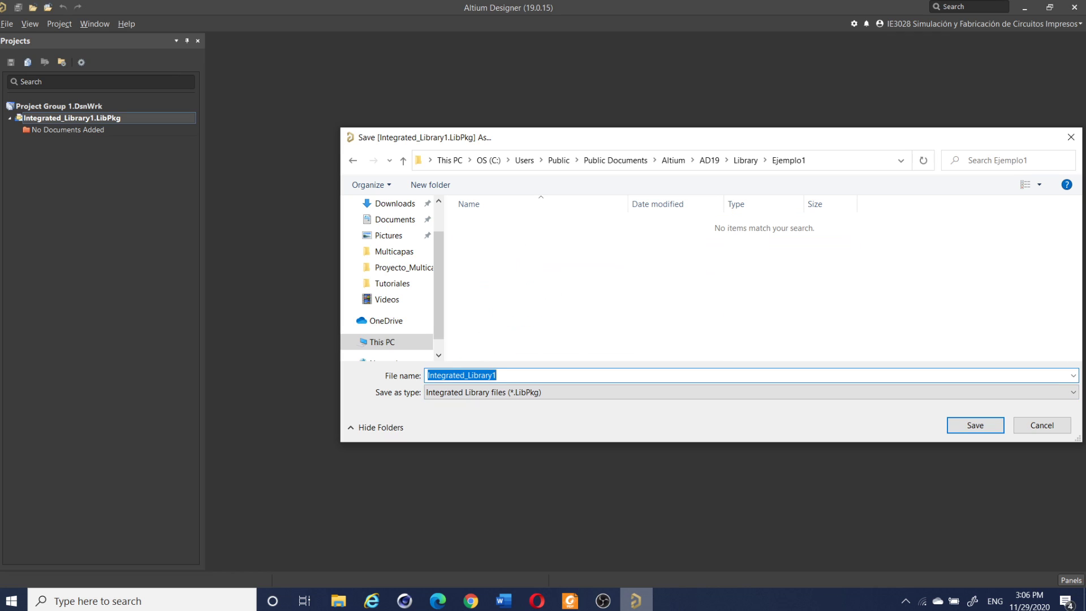
pyautogui.write('Ejemplo1')
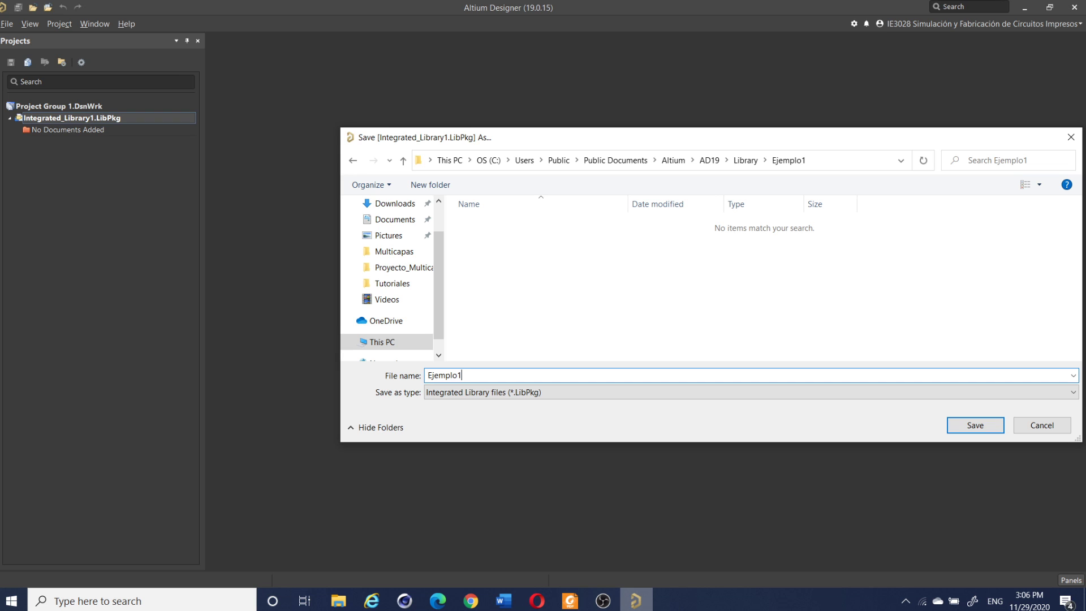
pyautogui.click(974, 424)
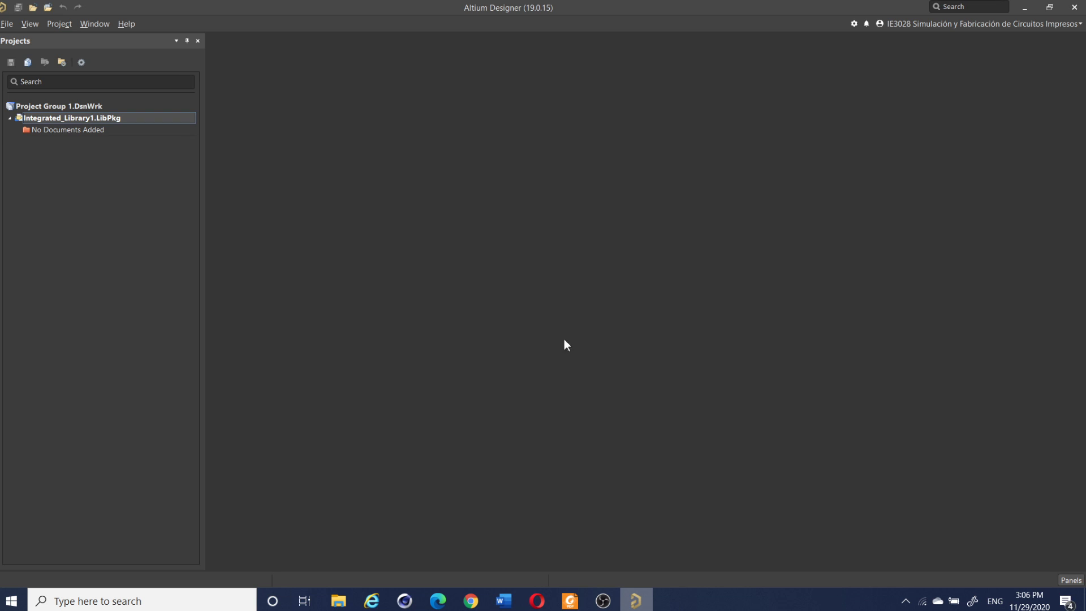
# Step: Add a new schematic library to the Ejemplo1 project
pyautogui.rightClick(47, 117)
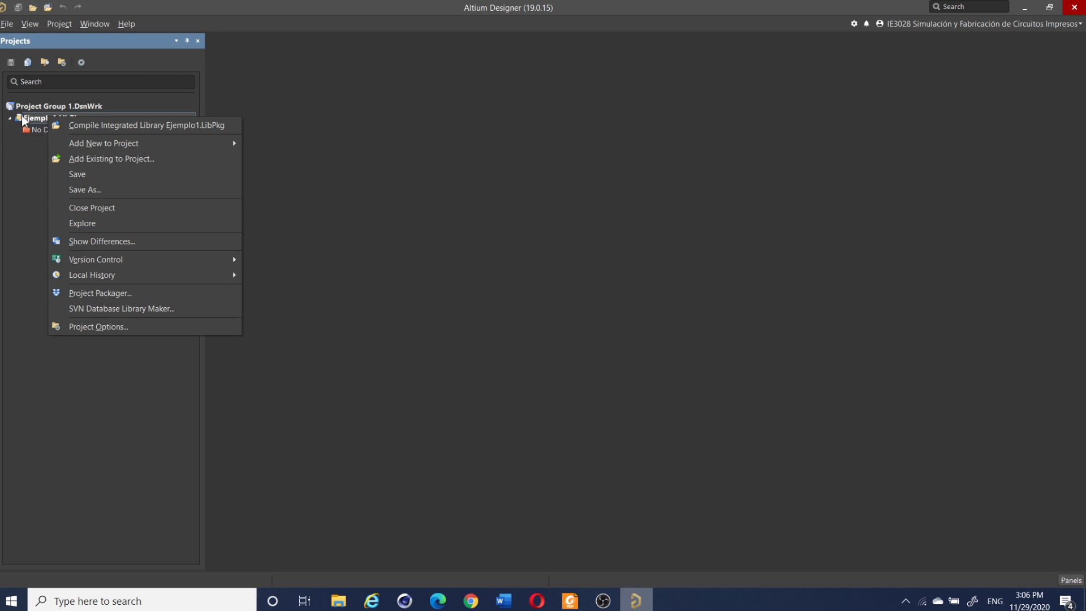
pyautogui.moveTo(169, 144)
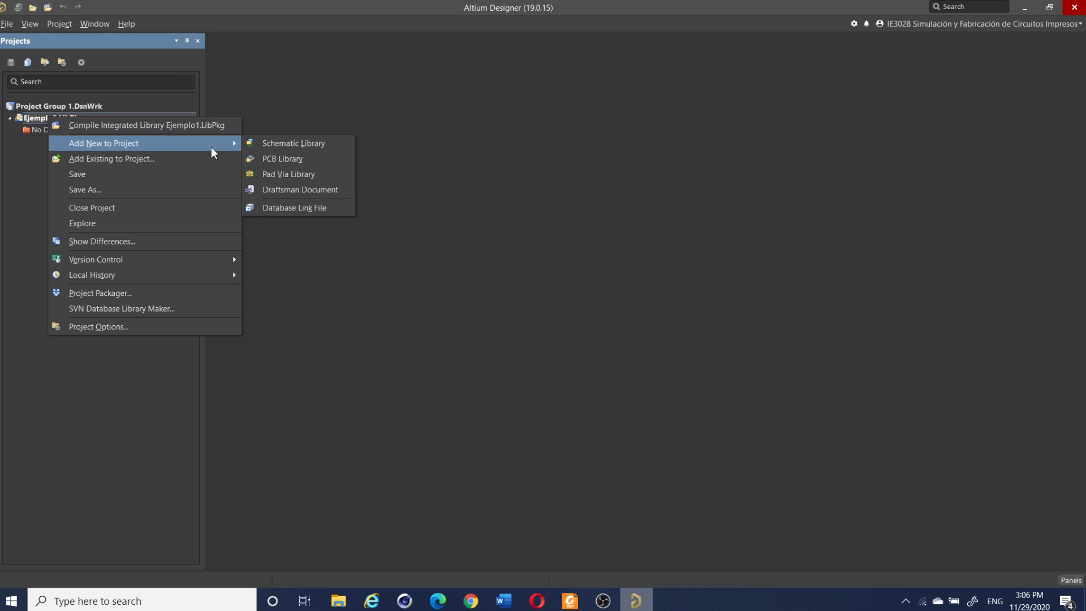
pyautogui.click(256, 143)
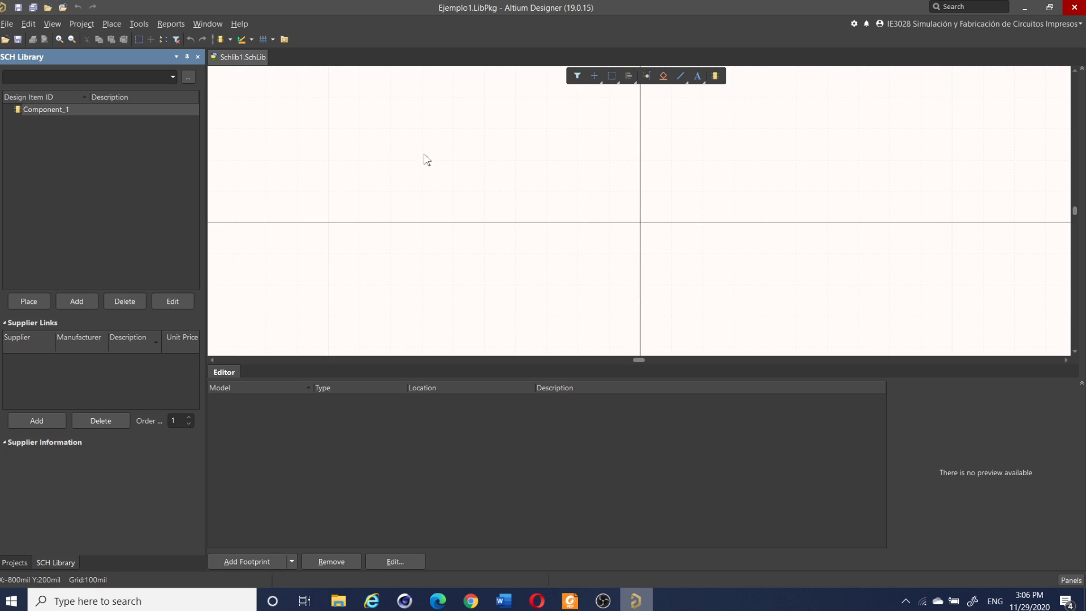
# Step: Draw a closed line trapezoid about 700 mil wide and 100 mil high with its base on the horizontal axis, and delete it
pyautogui.moveTo(666, 211); pyautogui.dragTo(648, 189, button='right')
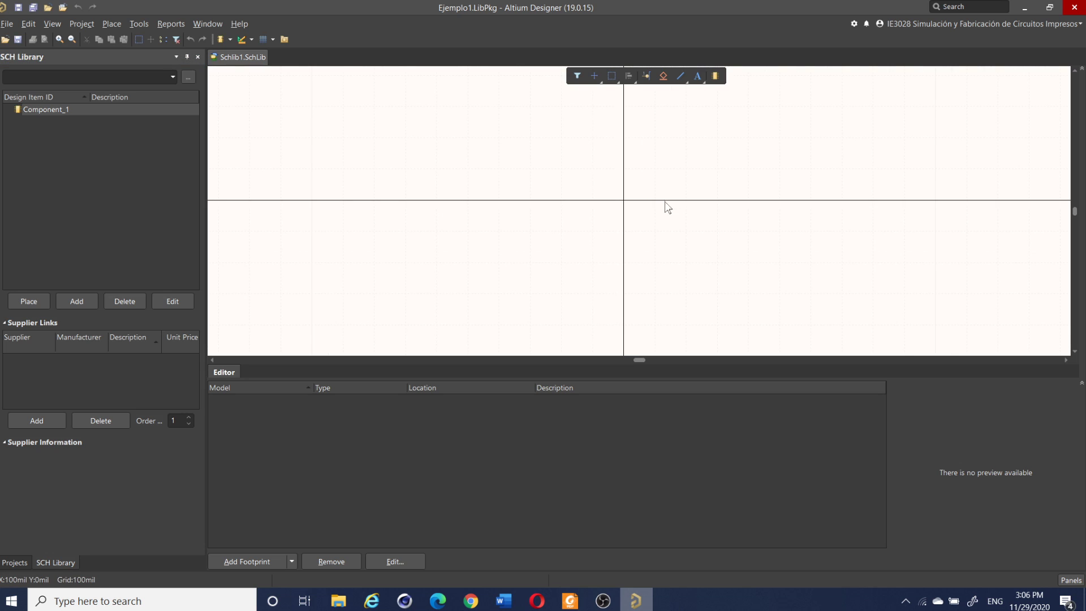
pyautogui.click(683, 76)
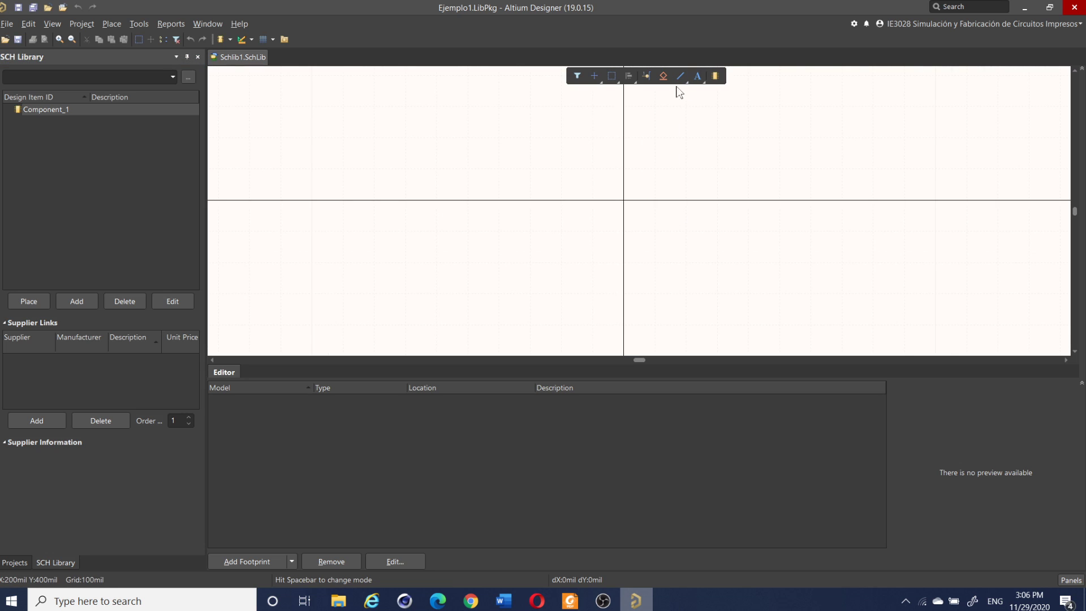
pyautogui.click(530, 200)
pyautogui.click(753, 200)
pyautogui.click(716, 168)
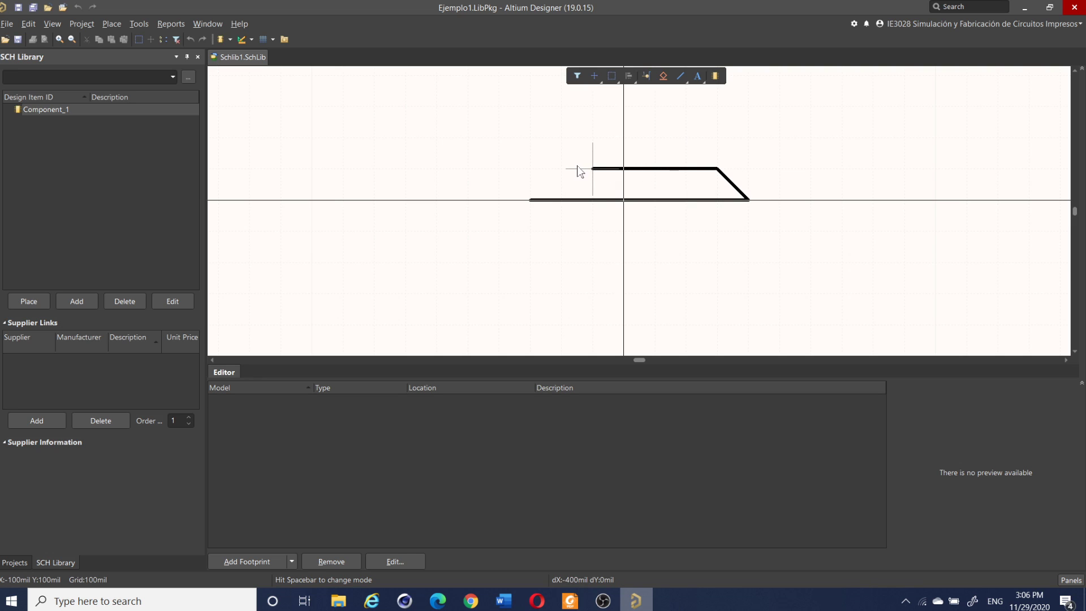
pyautogui.click(563, 169)
pyautogui.click(530, 200)
pyautogui.rightClick(715, 140)
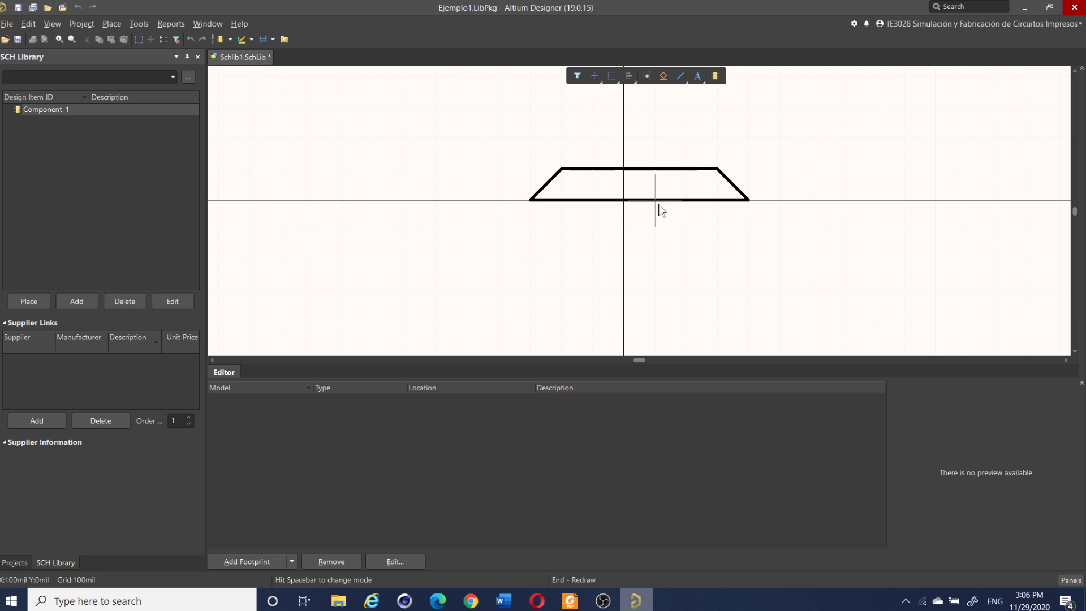
pyautogui.moveTo(512, 122); pyautogui.dragTo(797, 249)
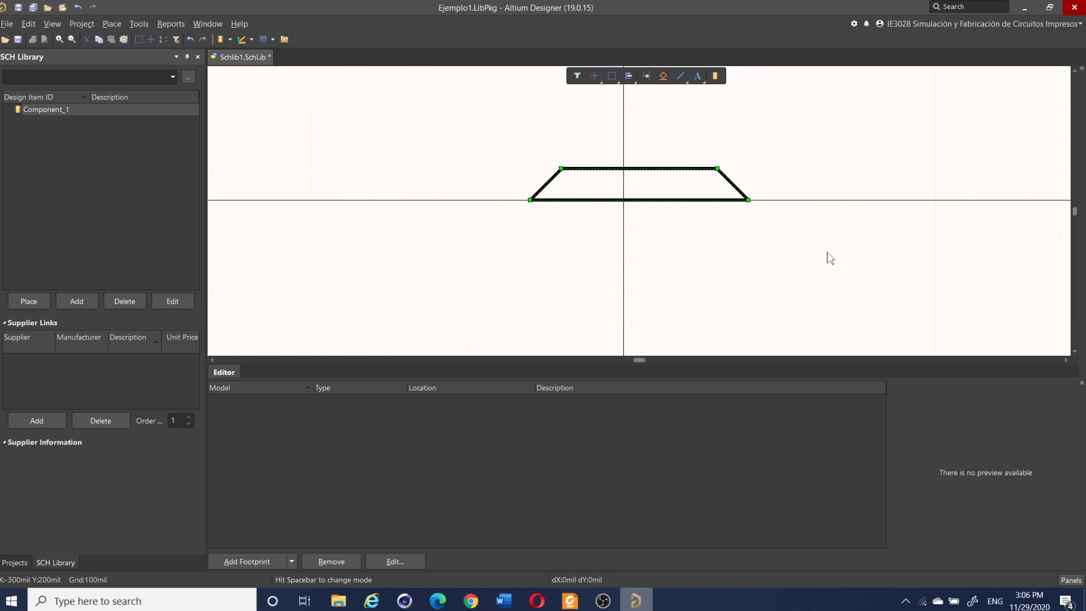
pyautogui.press('Delete')
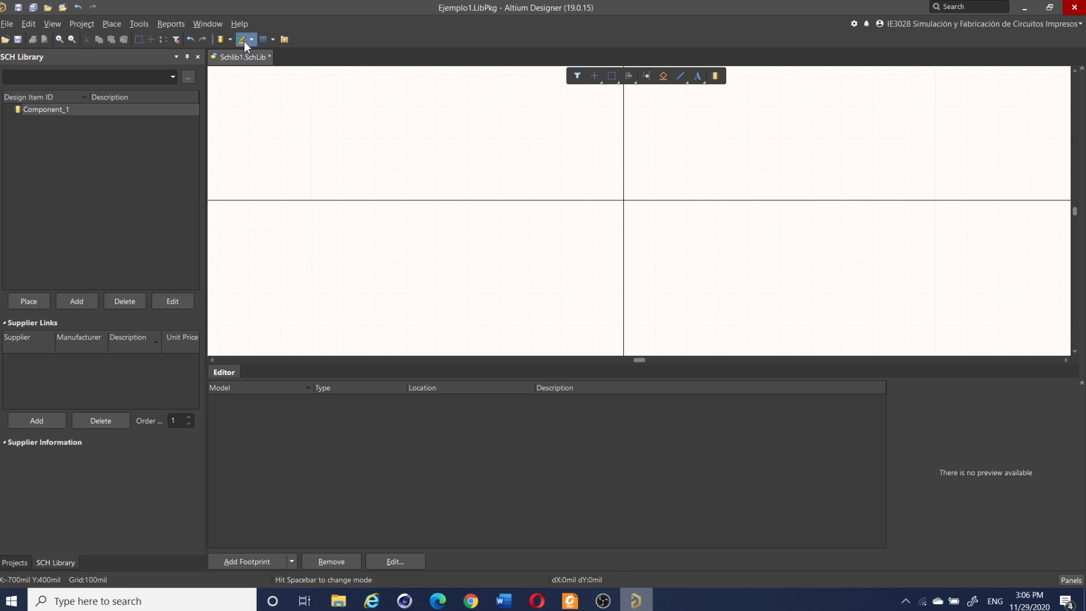
# Step: Place a rectangle about 500 mil wide and 700 mil high around the origin as the component body
pyautogui.click(243, 41)
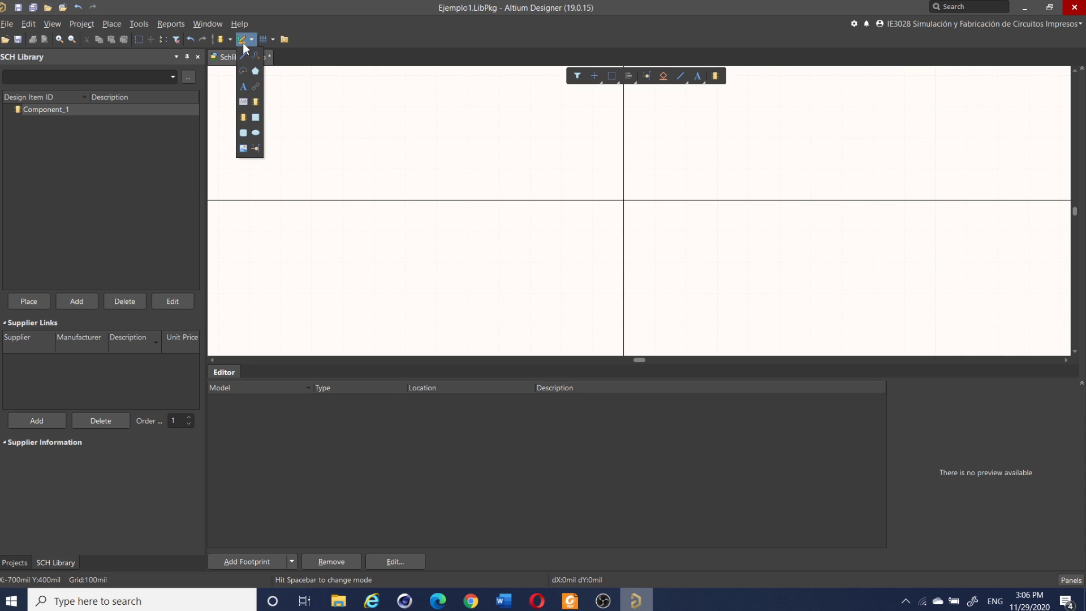
pyautogui.click(256, 124)
pyautogui.click(548, 118)
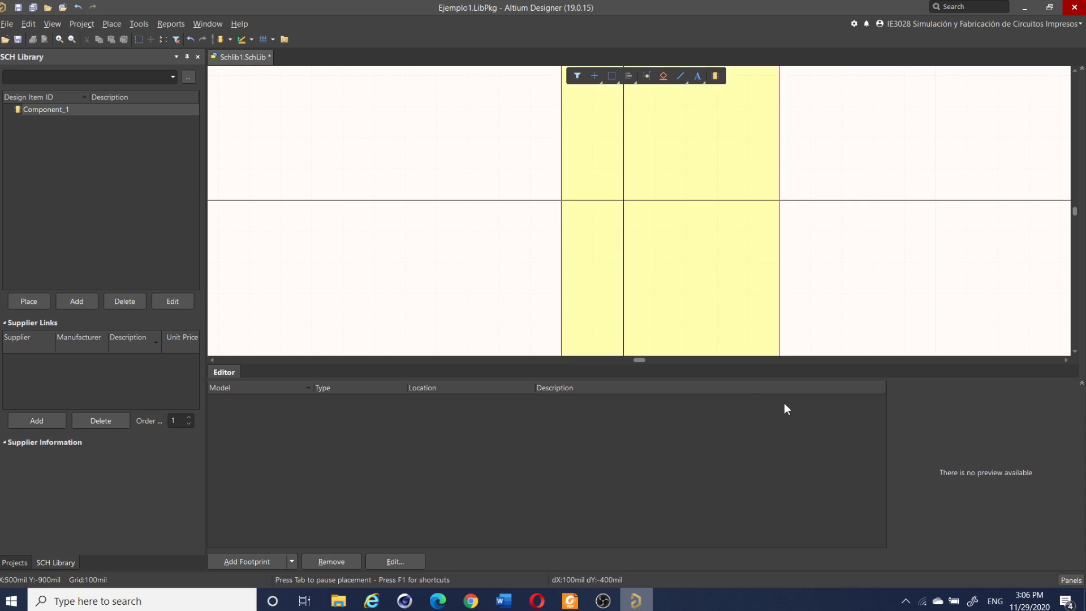
pyautogui.click(721, 215)
pyautogui.rightClick(748, 171)
pyautogui.moveTo(774, 150); pyautogui.dragTo(769, 221, button='right')
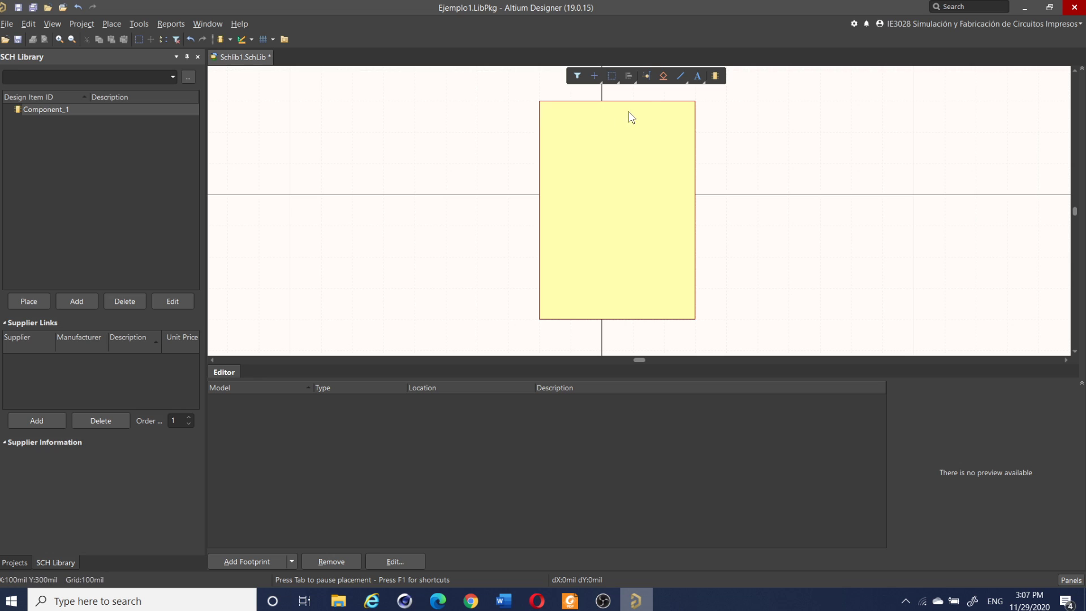
# Step: Place four pins on the rectangle, two on its left edge and two on its right edge, all pointing outward
pyautogui.click(649, 80)
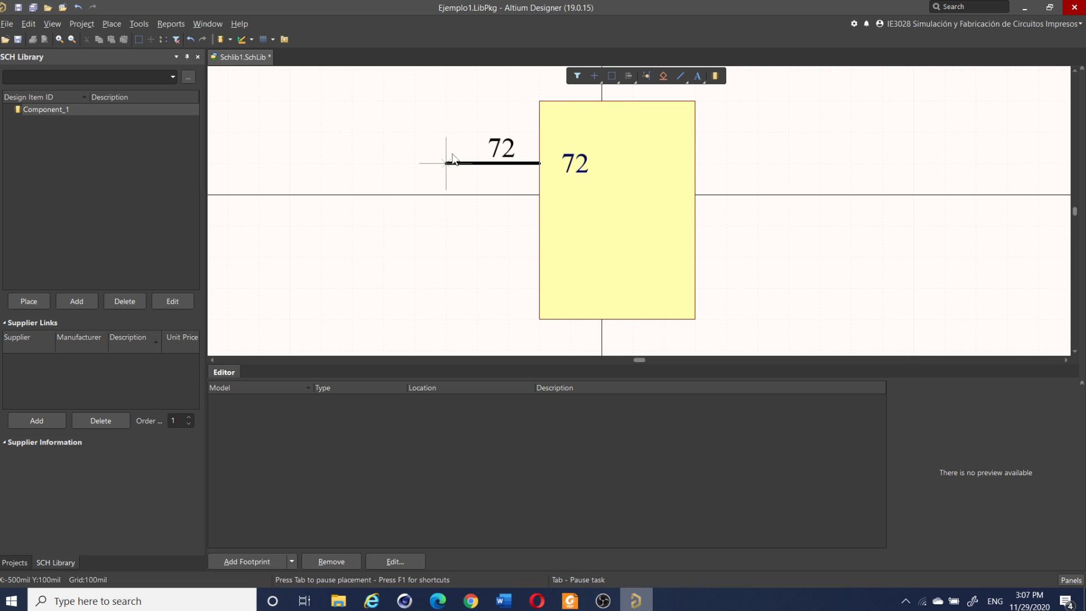
pyautogui.click(447, 163)
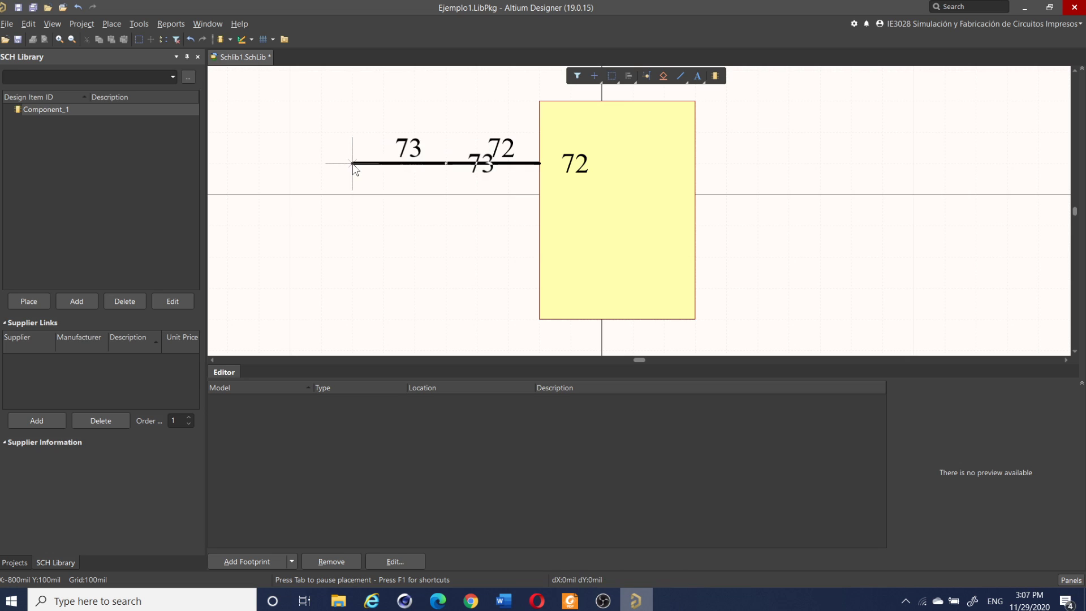
pyautogui.click(440, 246)
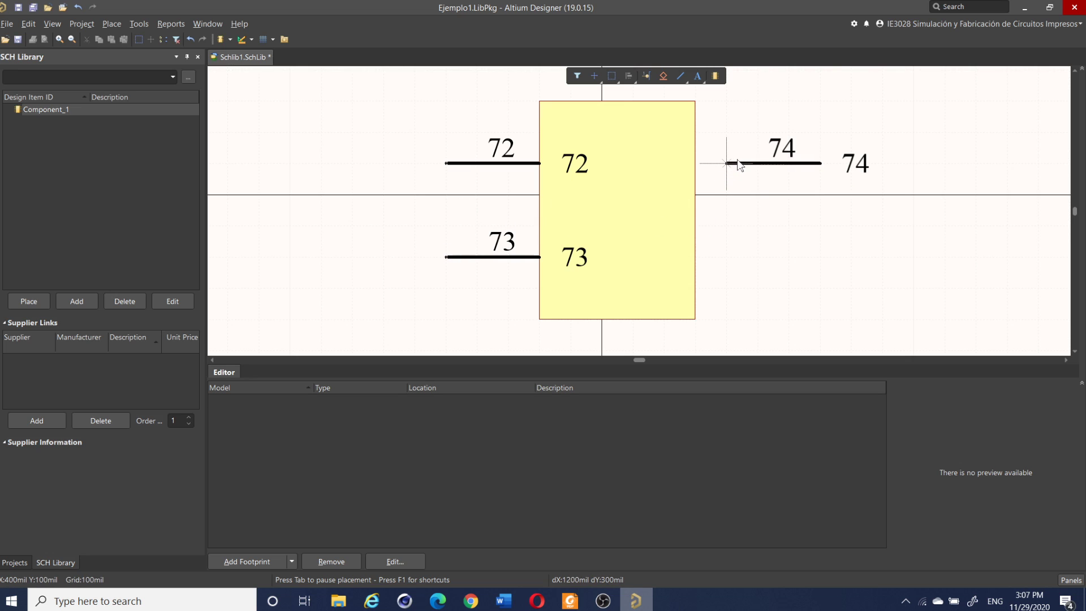
pyautogui.press('space')
pyautogui.press('space')
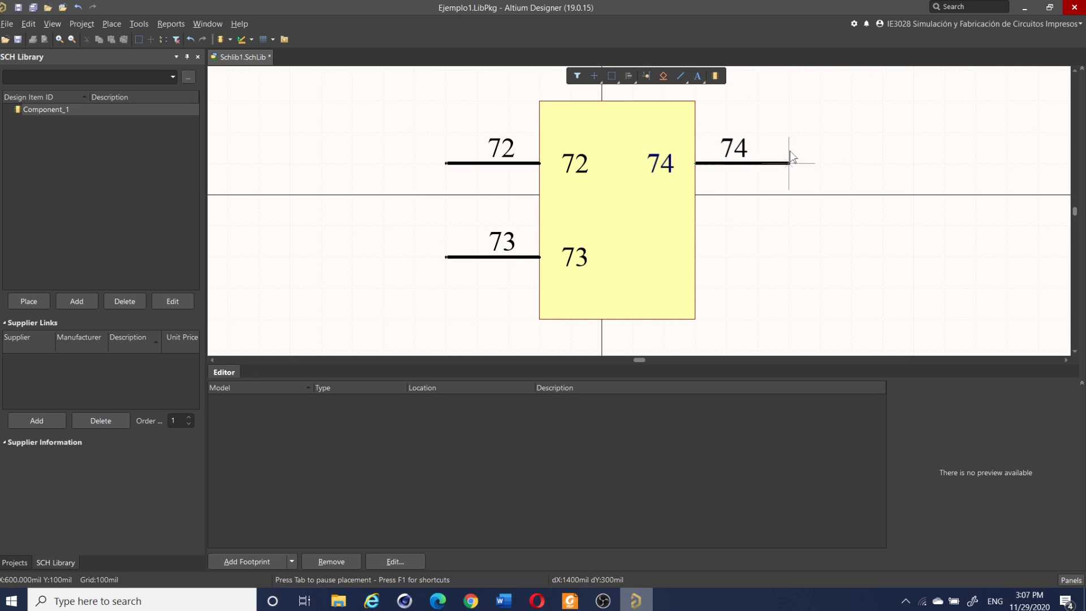
pyautogui.click(790, 163)
pyautogui.click(790, 257)
pyautogui.rightClick(910, 226)
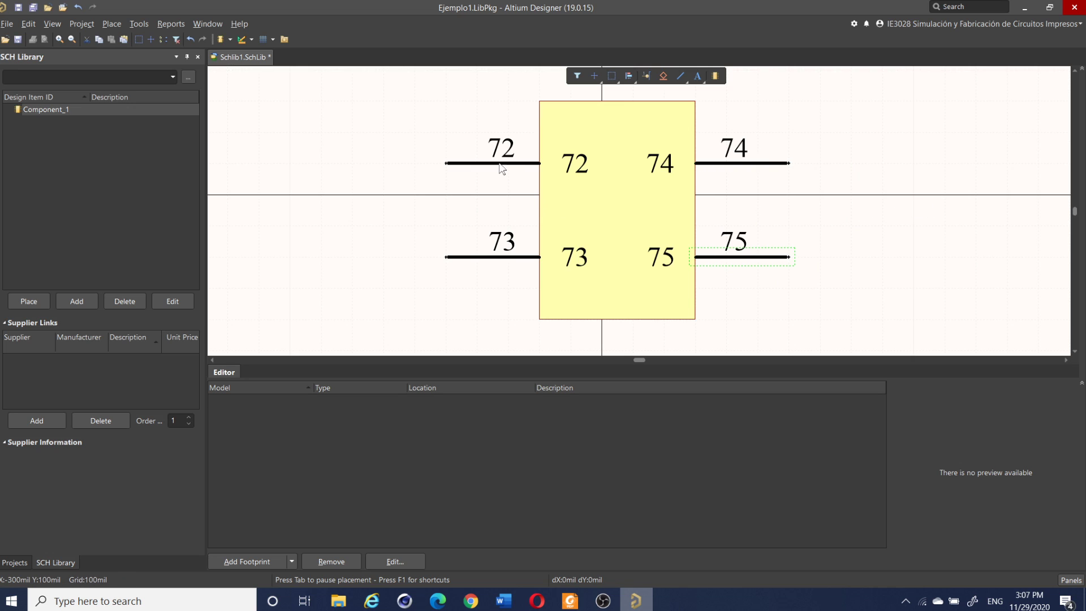
# Step: Set the upper-left pin's designator to 1 and its name to IN
pyautogui.press('Tab')
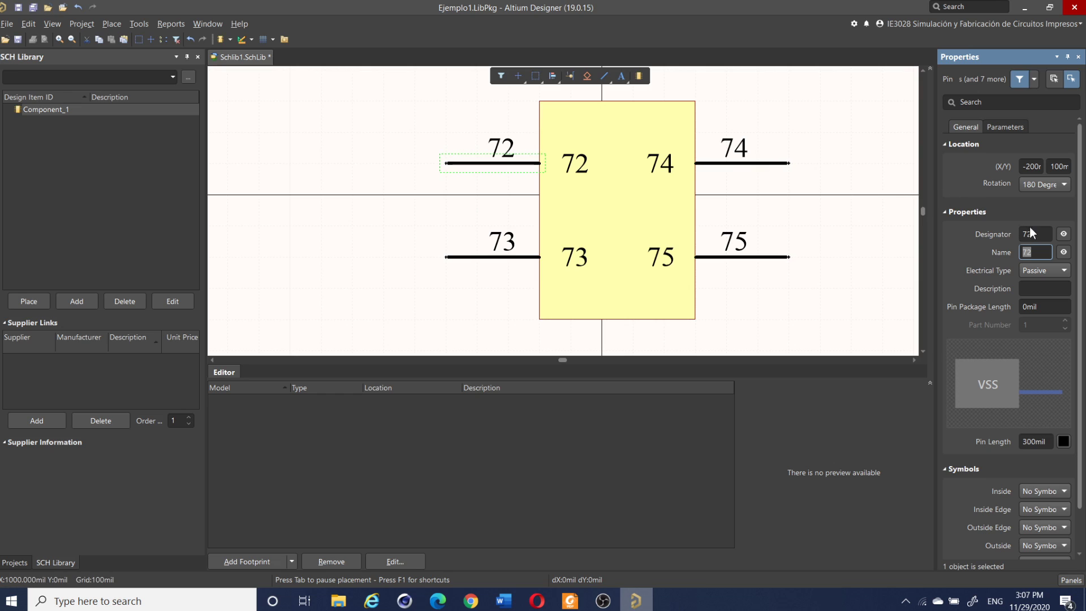
pyautogui.click(1035, 234)
pyautogui.press('BackSpace')
pyautogui.write('1')
pyautogui.press('Return')
pyautogui.press('Tab')
pyautogui.write('IN')
pyautogui.rightClick(1039, 256)
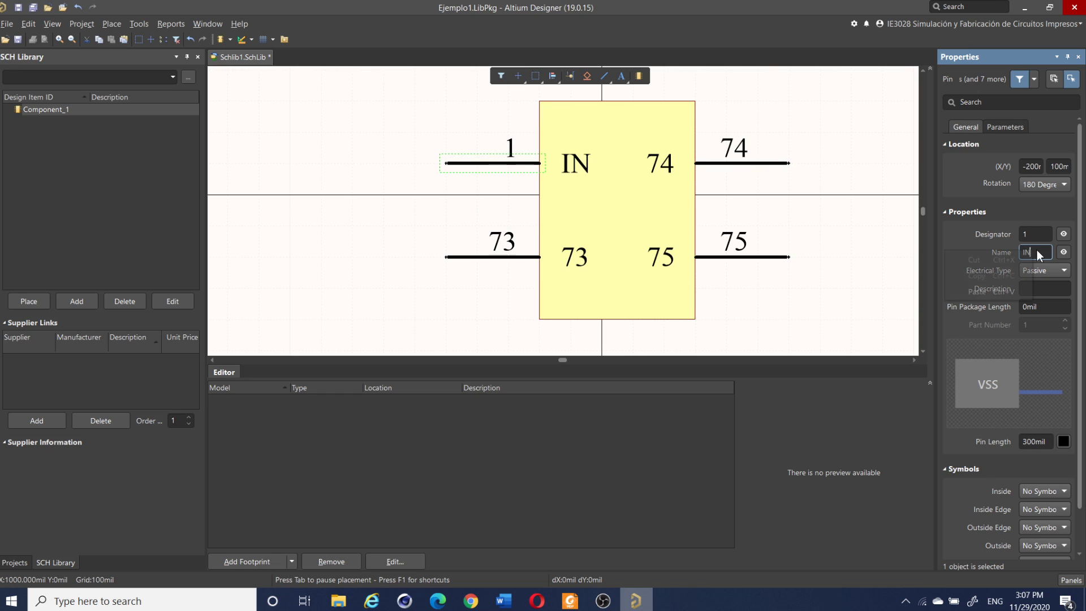
# Step: Set the upper-right pin's designator to 2 and its name to OUT
pyautogui.click(744, 169)
pyautogui.press('Tab')
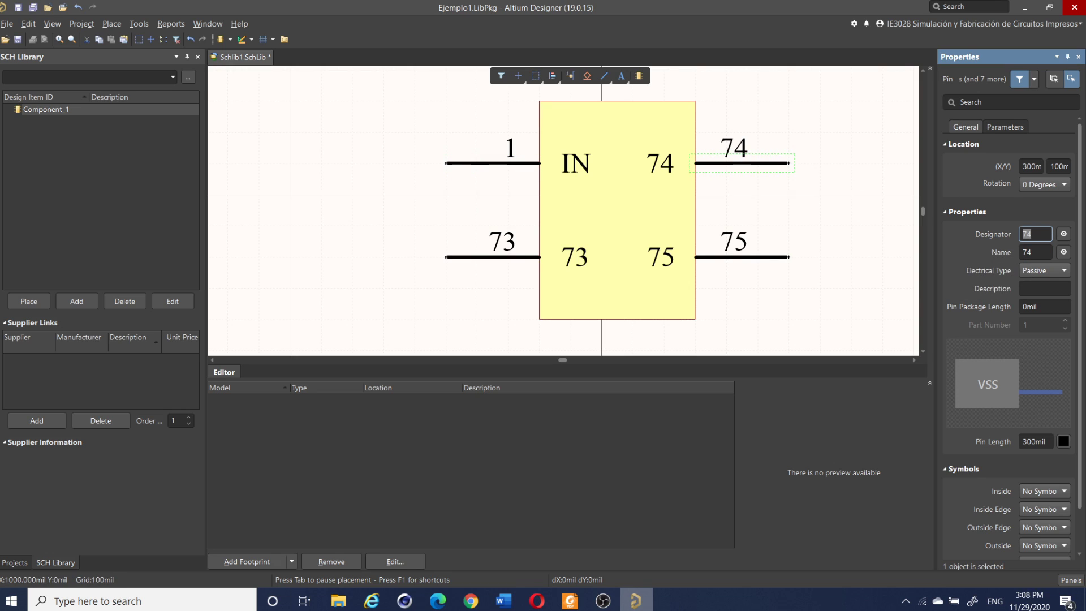
pyautogui.write('2')
pyautogui.press('Tab')
pyautogui.write('O')
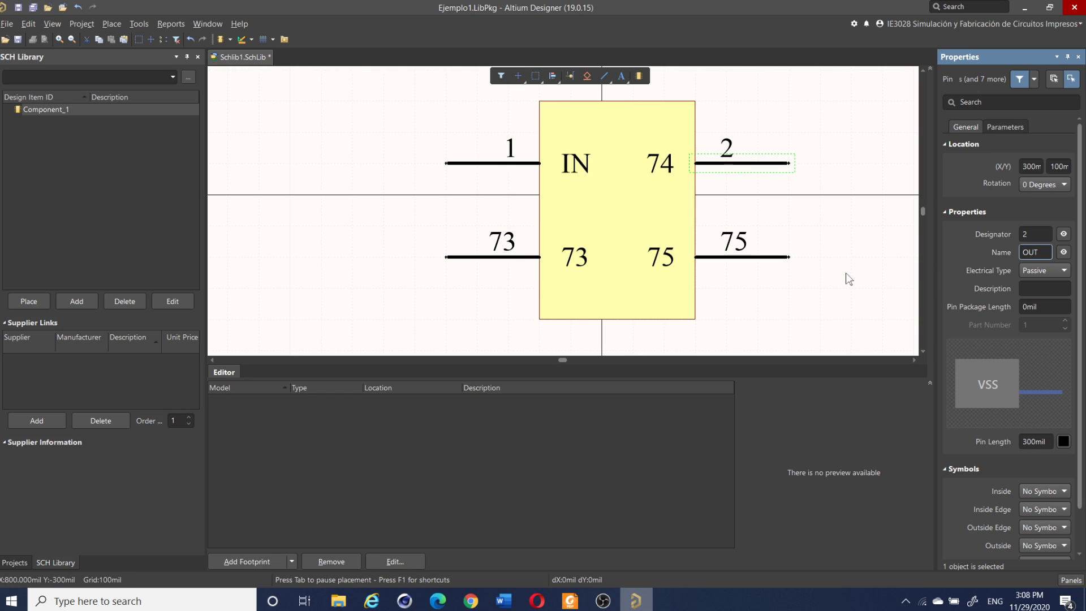
pyautogui.press('Return')
# Step: Set the lower-left pin's designator to 3 and its name to CLK
pyautogui.click(486, 260)
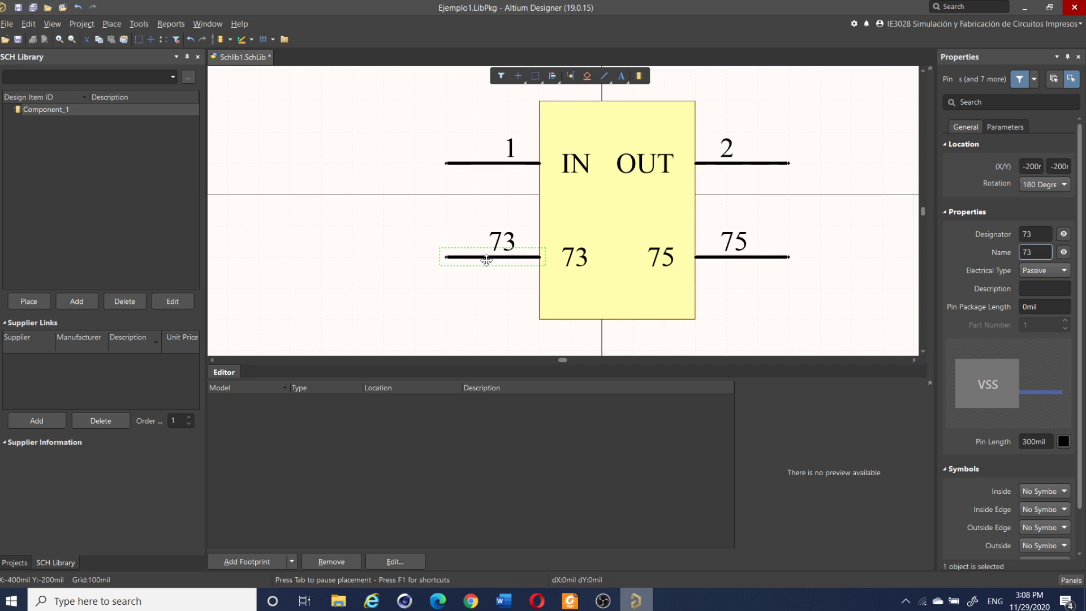
pyautogui.click(1035, 233)
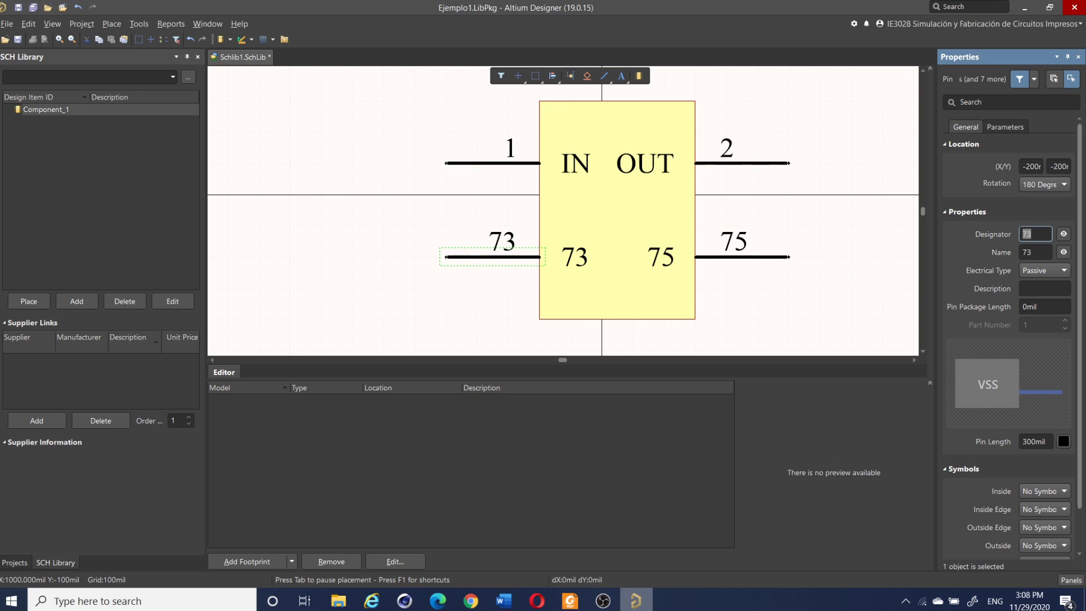
pyautogui.write('3')
pyautogui.press('Return')
pyautogui.click(1035, 252)
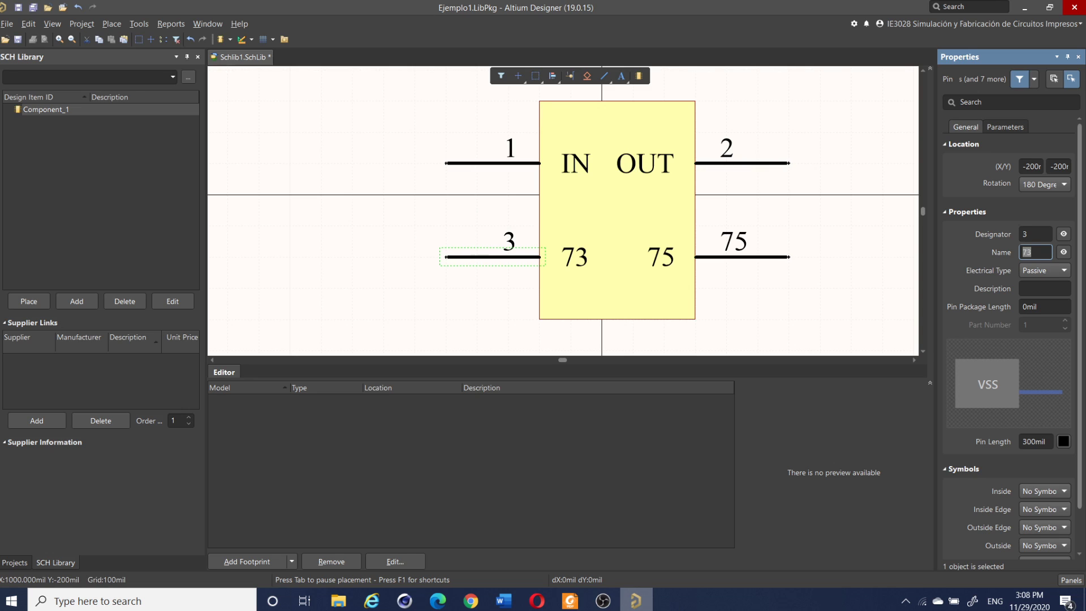
pyautogui.write('CLK')
pyautogui.press('Return')
# Step: Set the lower-right pin's designator to 4 and its name to NC
pyautogui.click(735, 256)
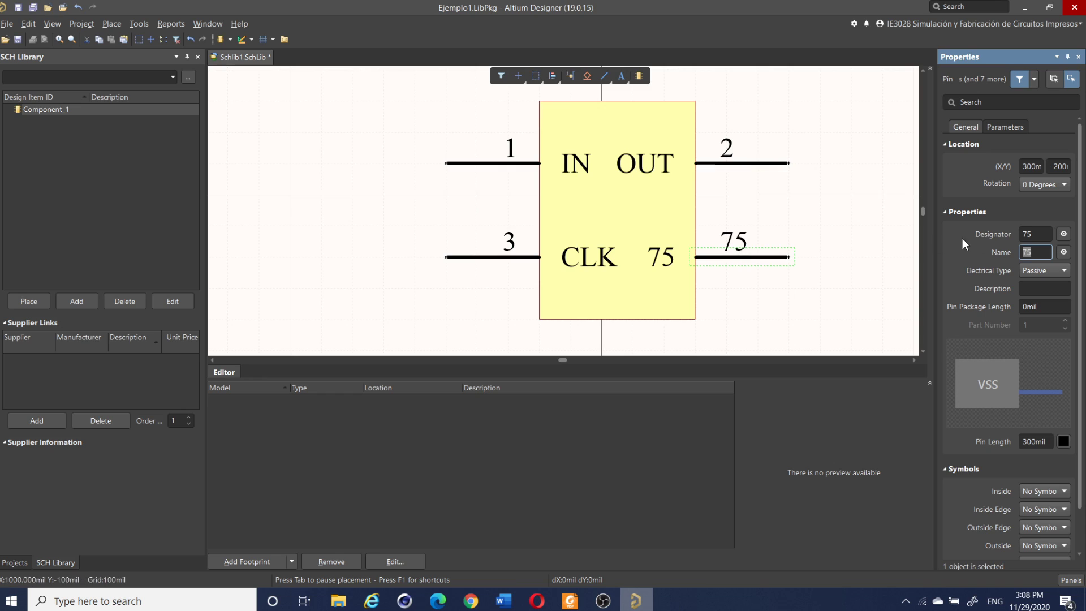
pyautogui.hotkey('shift', 'Tab')
pyautogui.write('4')
pyautogui.press('Tab')
pyautogui.write('NC')
pyautogui.press('Return')
pyautogui.click(904, 253)
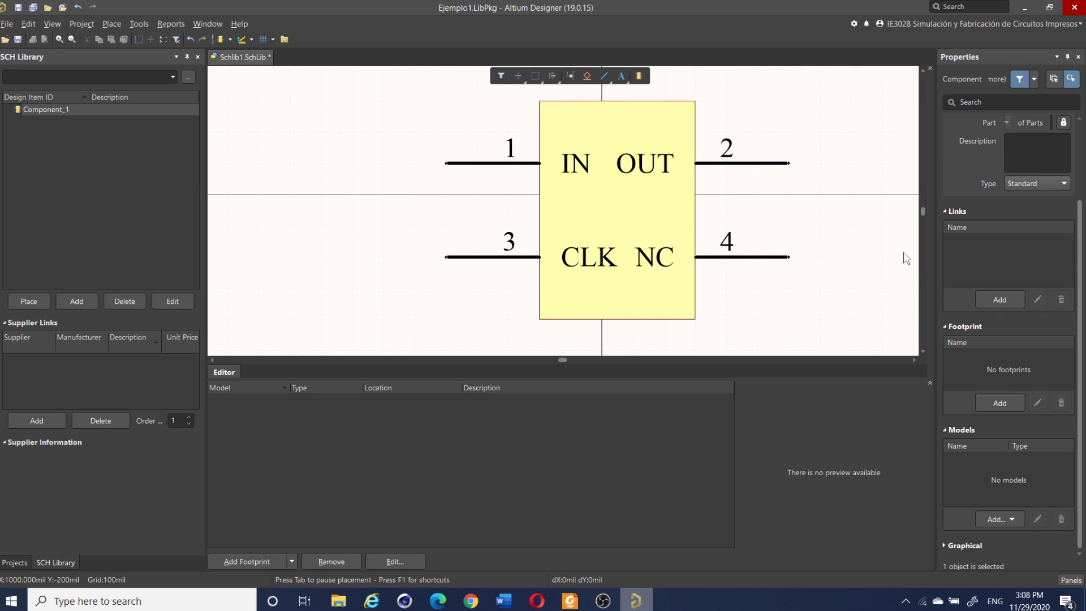
# Step: Set the component's design item ID to Ejemplo1 and its designator to E?
pyautogui.moveTo(760, 273); pyautogui.dragTo(691, 277, button='right')
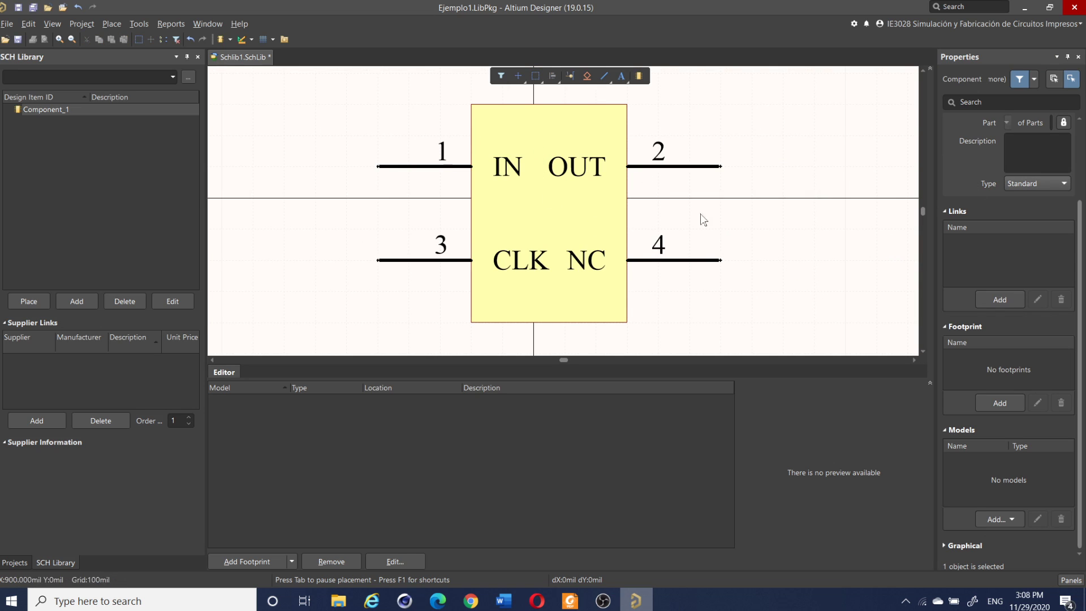
pyautogui.scroll(3, 1001, 201)
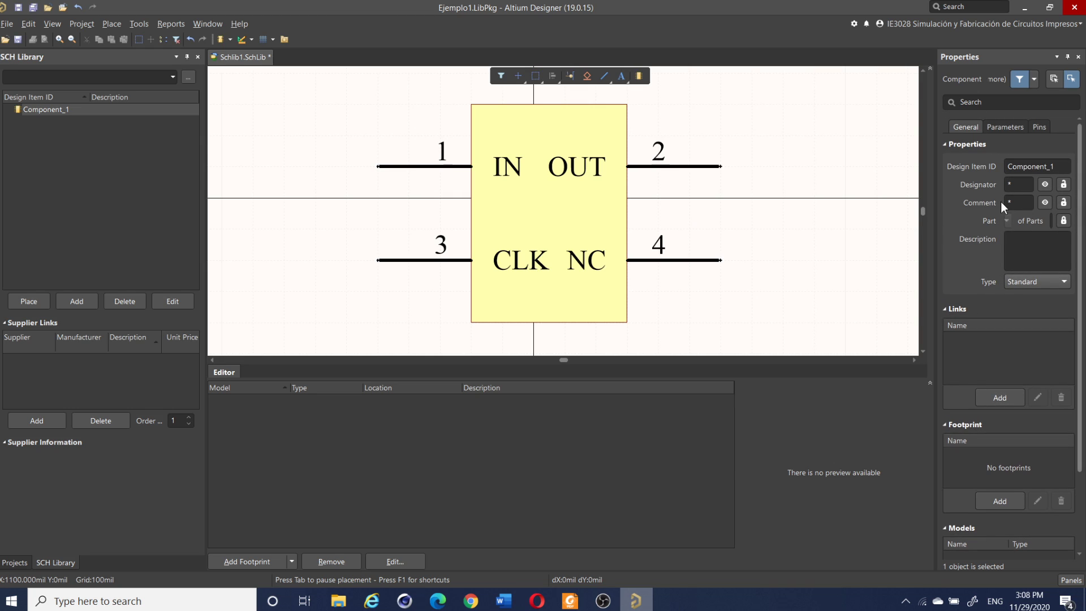
pyautogui.click(1040, 167)
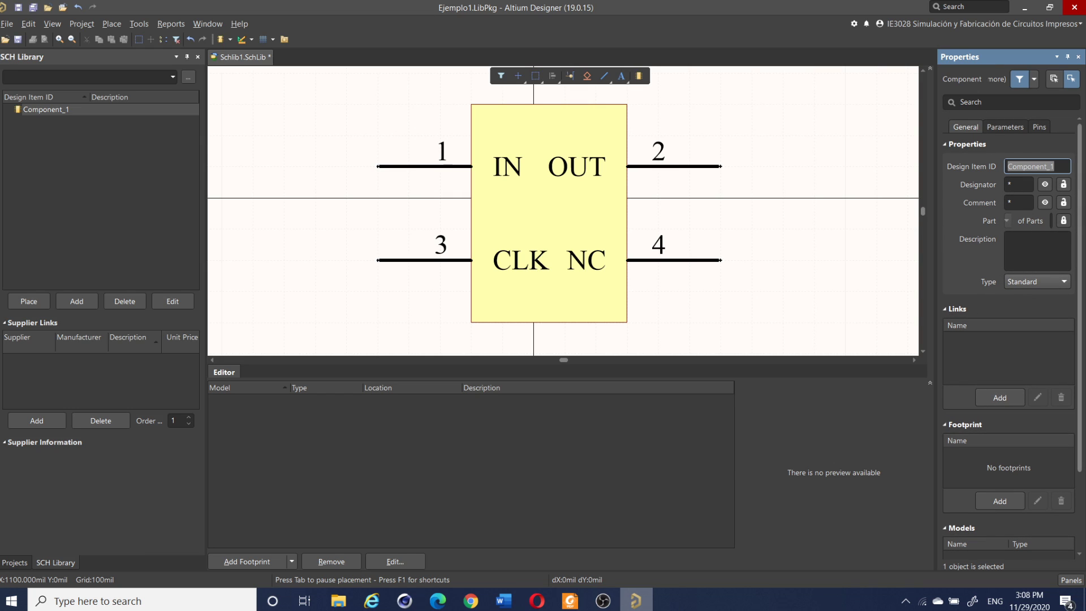
pyautogui.press('BackSpace')
pyautogui.write('Ejemplo1')
pyautogui.press('Tab')
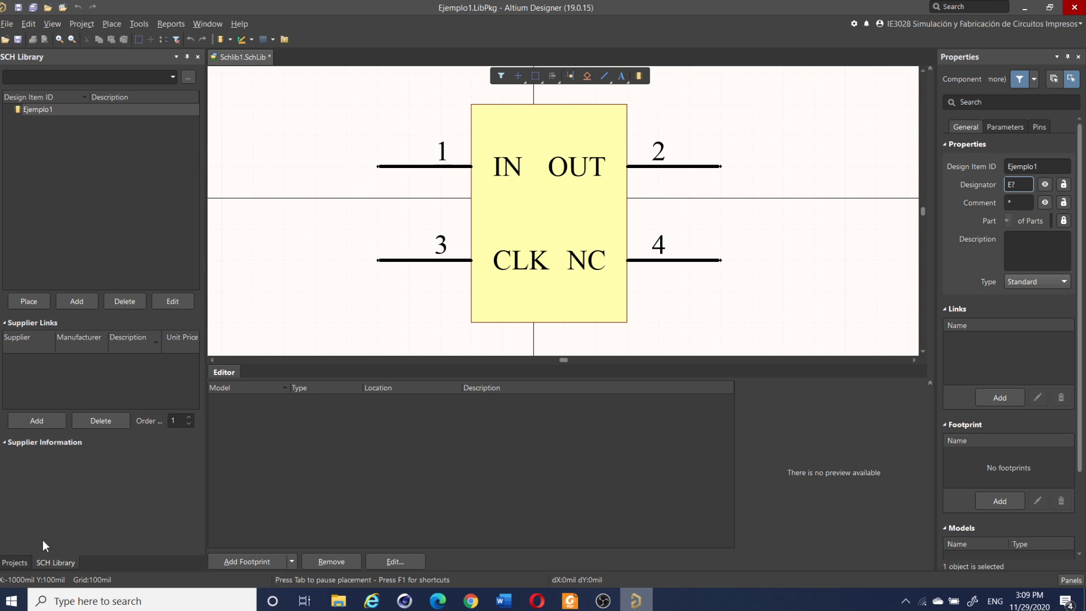
# Step: Save the schematic library as Ejemplo1 in the Ejemplo1 library folder
pyautogui.click(15, 563)
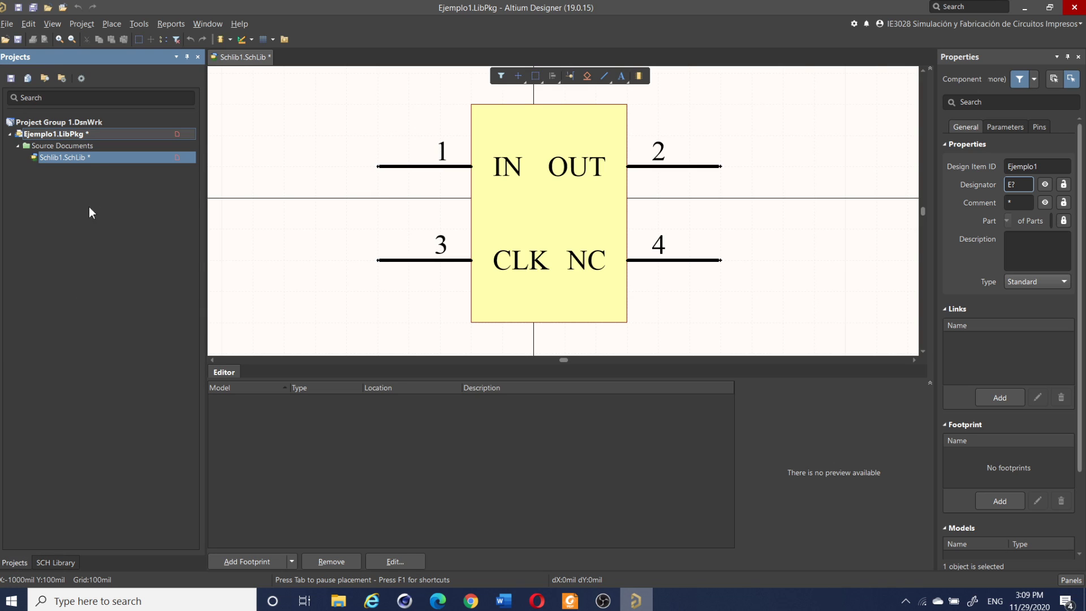
pyautogui.rightClick(68, 156)
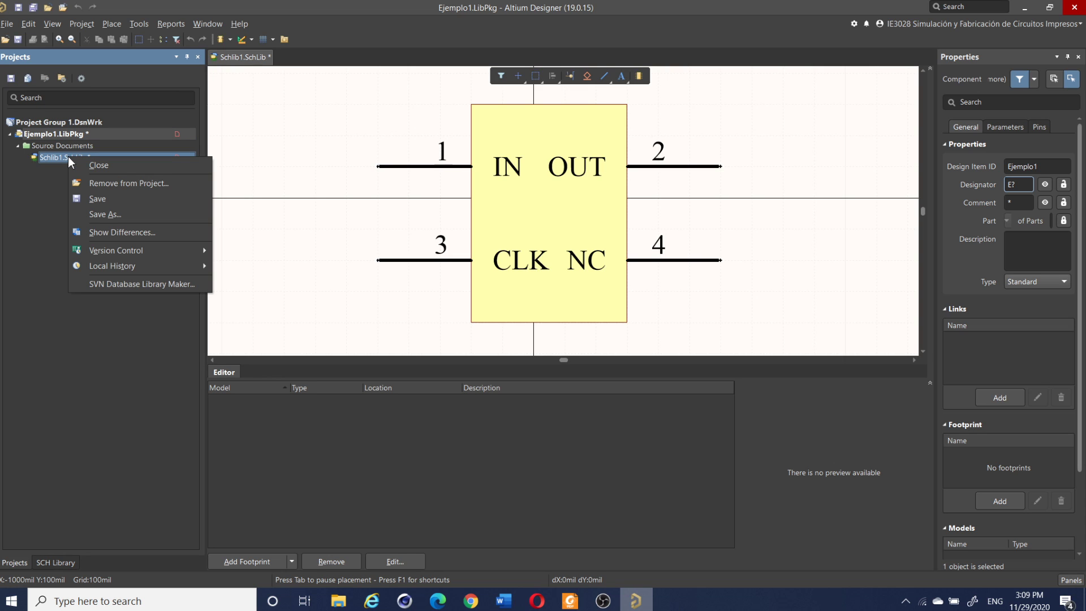
pyautogui.click(117, 198)
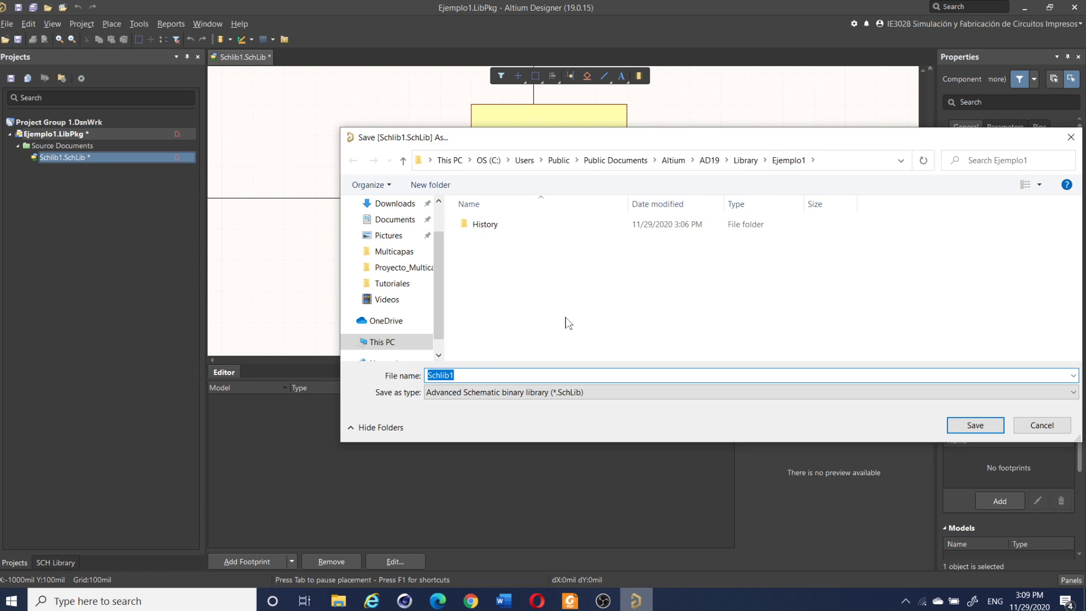
pyautogui.write('Ejemplp')
pyautogui.press('BackSpace')
pyautogui.write('o1')
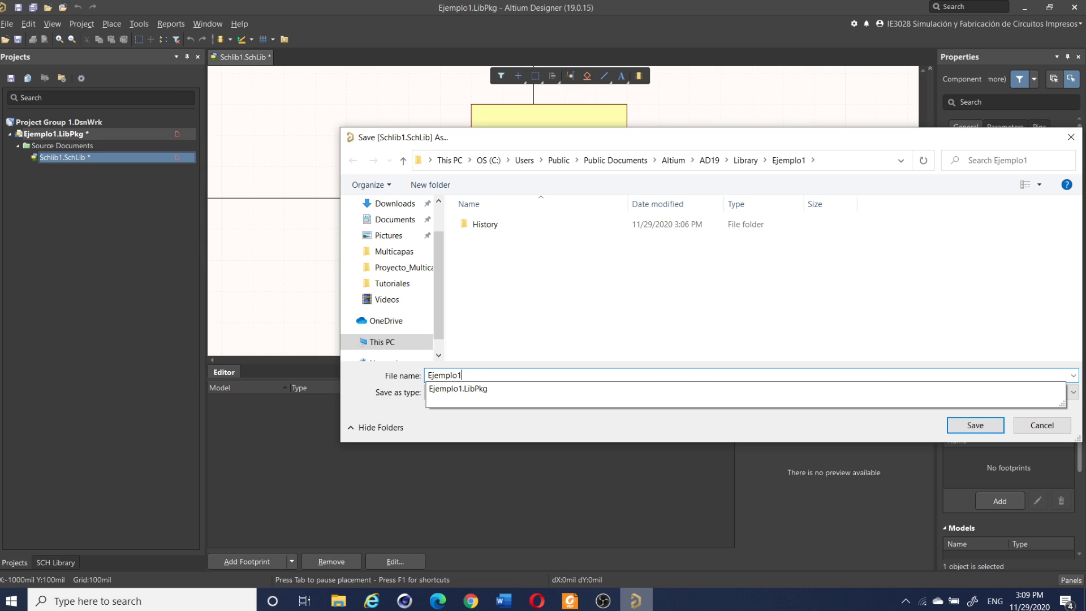
pyautogui.click(649, 324)
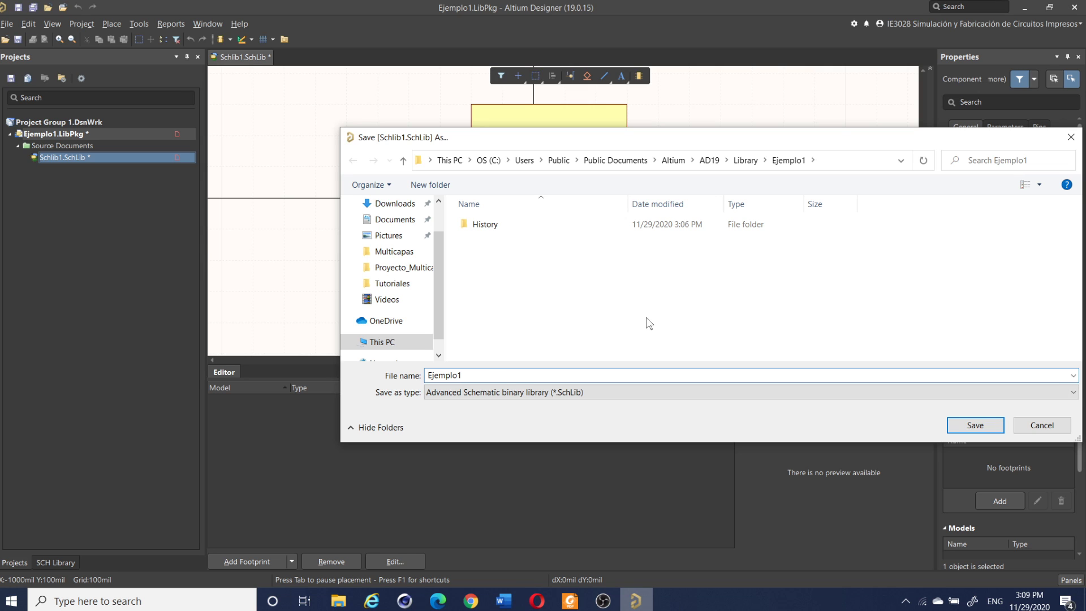
pyautogui.click(973, 425)
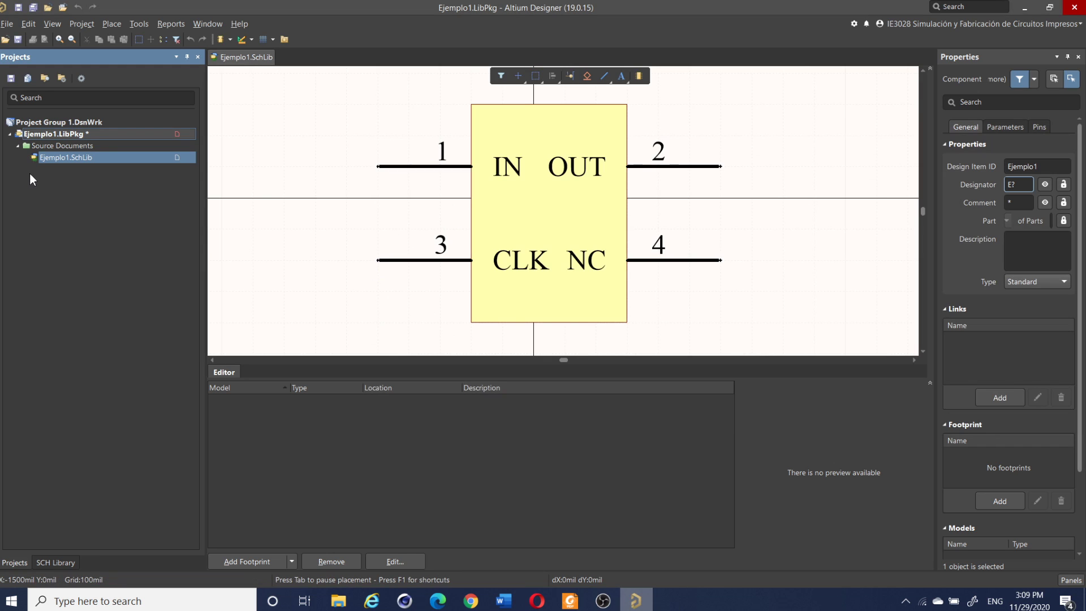
# Step: Add a new PCB library to the Ejemplo1 integrated library project
pyautogui.rightClick(46, 134)
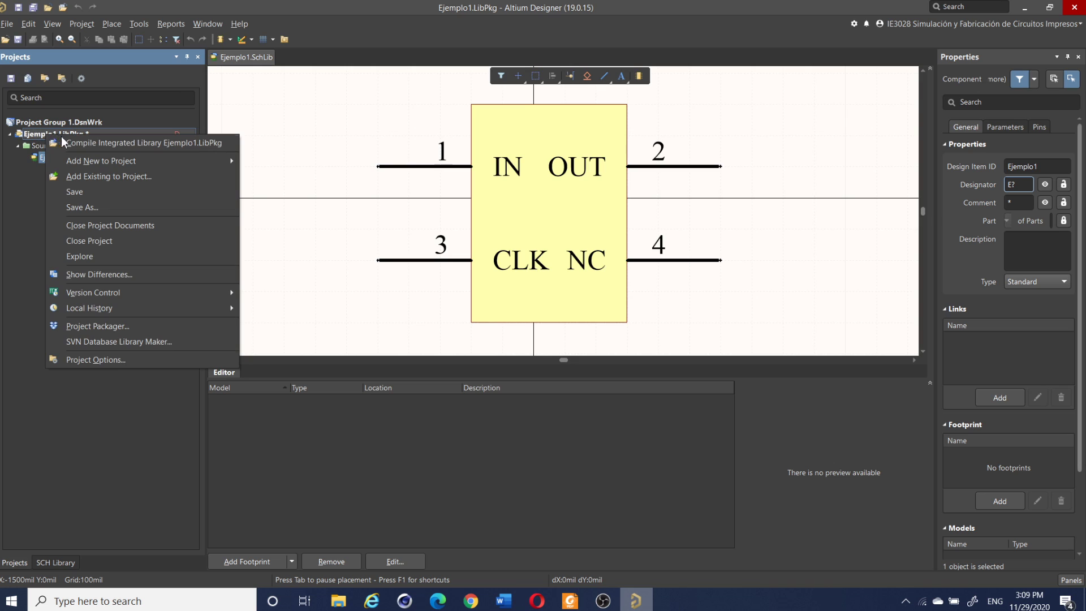
pyautogui.moveTo(182, 166)
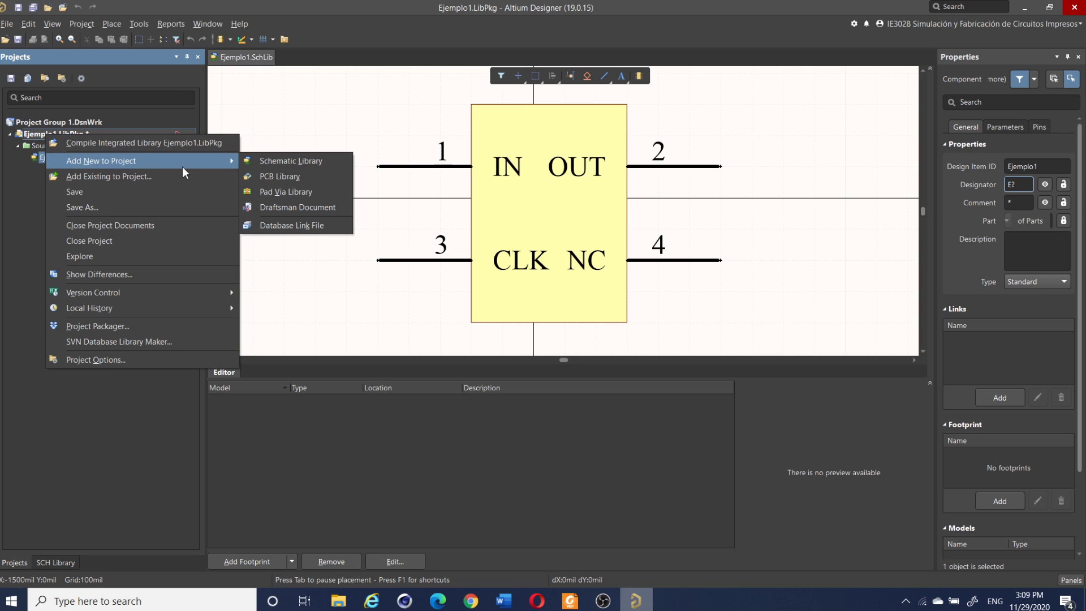
pyautogui.click(276, 176)
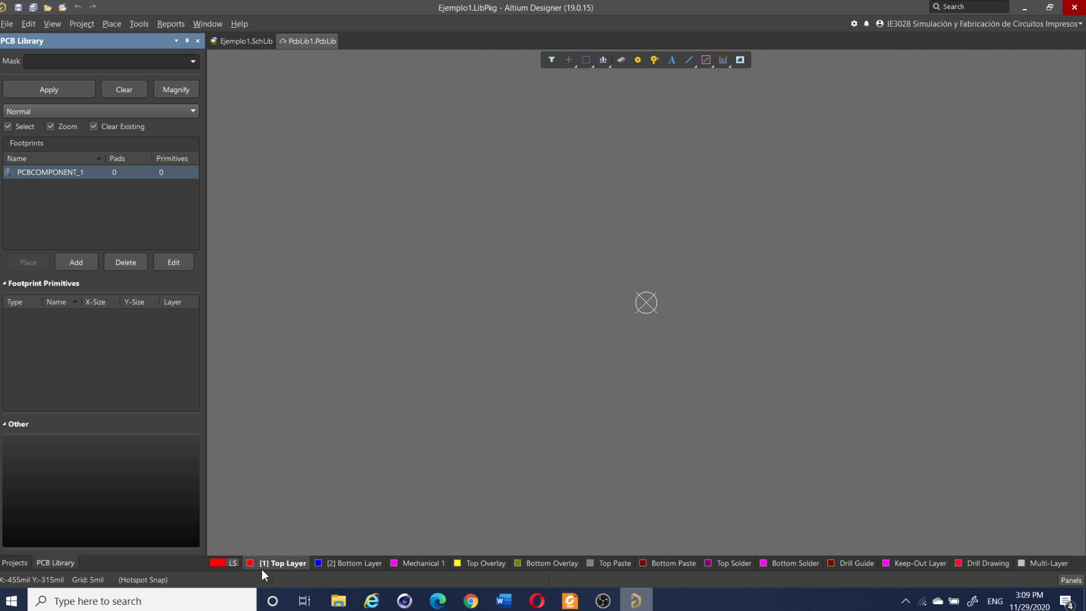
# Step: Draw a closed outline with chamfered corners on the Top Overlay, about 300 mil wide and 200 mil high, starting at the origin
pyautogui.click(480, 564)
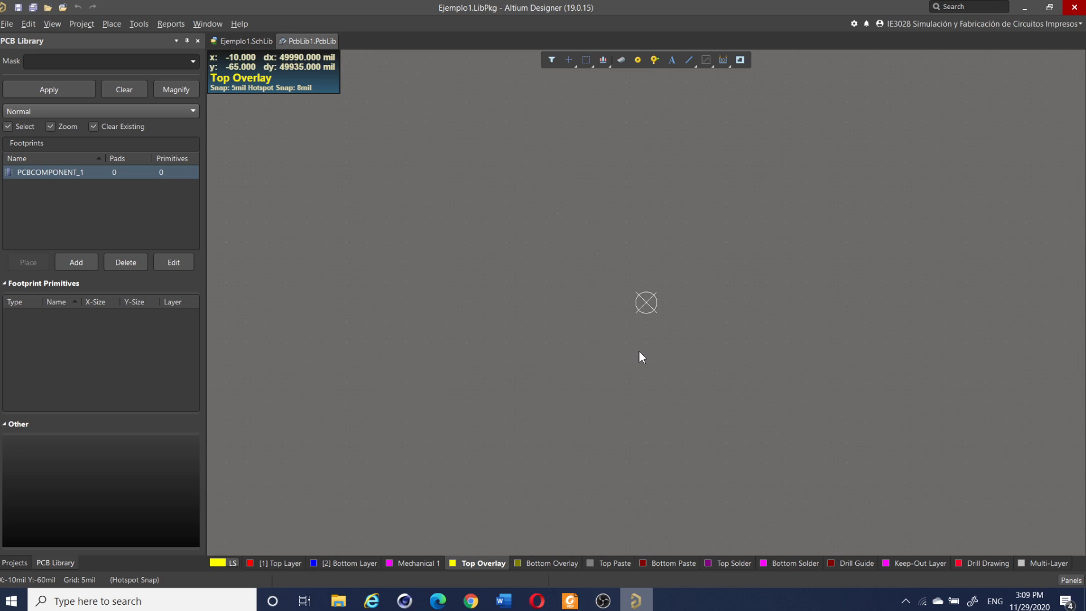
pyautogui.click(688, 63)
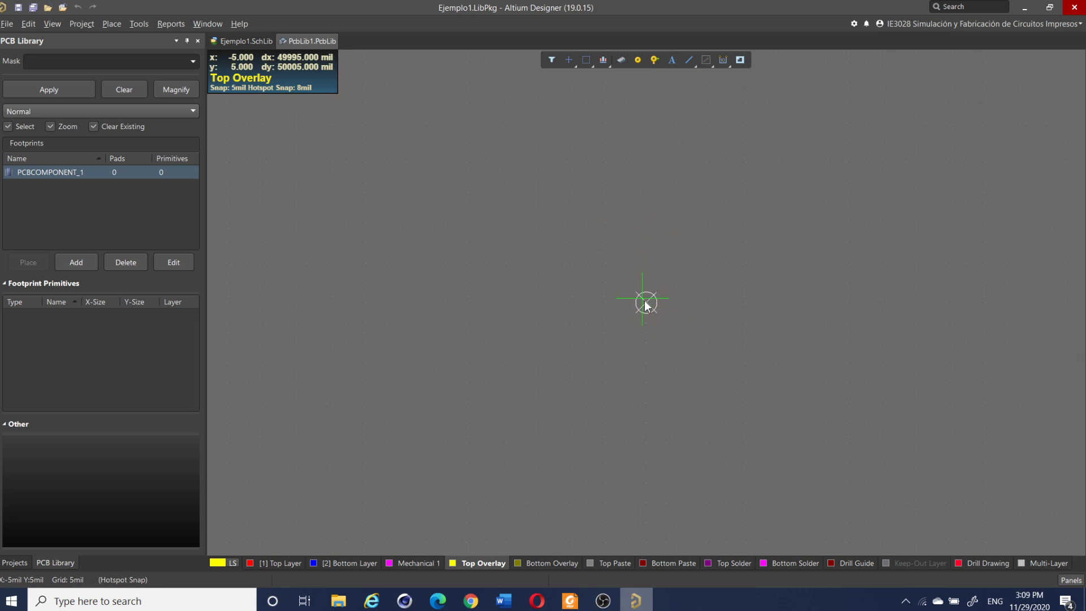
pyautogui.click(646, 303)
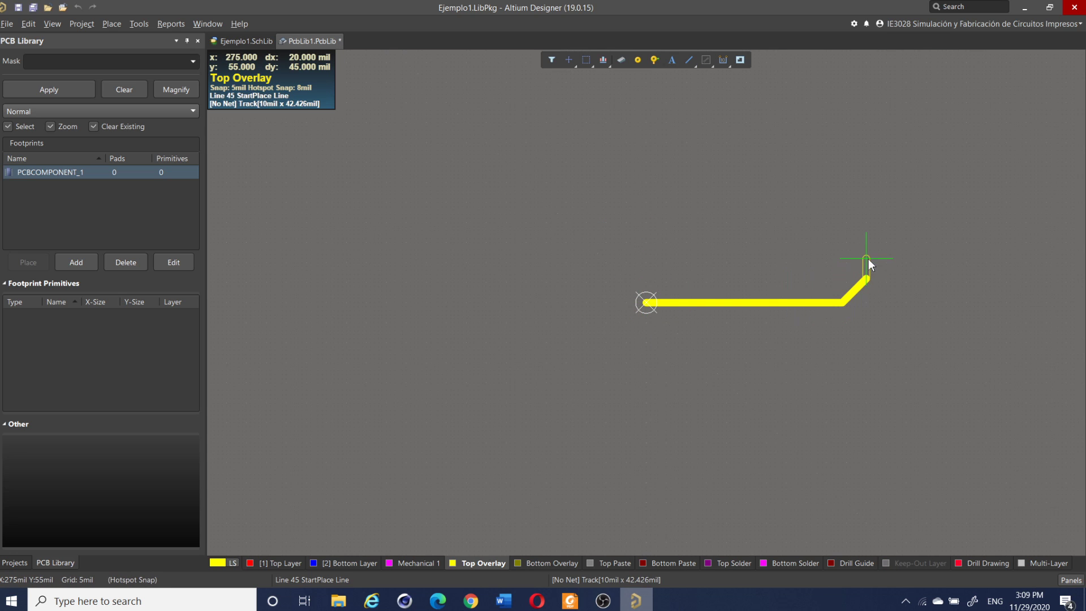
pyautogui.click(867, 259)
pyautogui.click(864, 160)
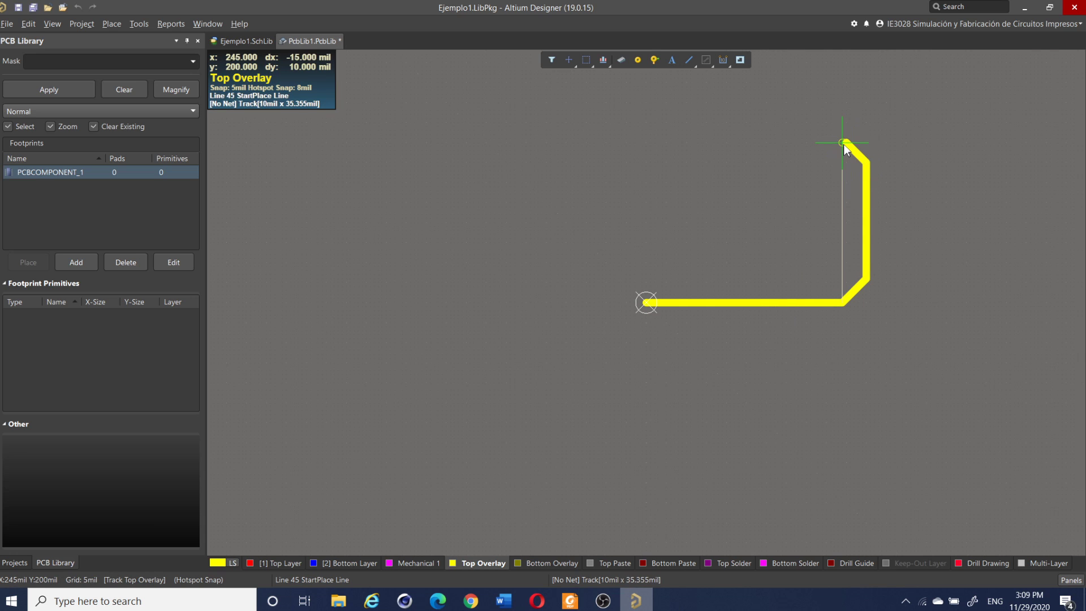
pyautogui.click(843, 143)
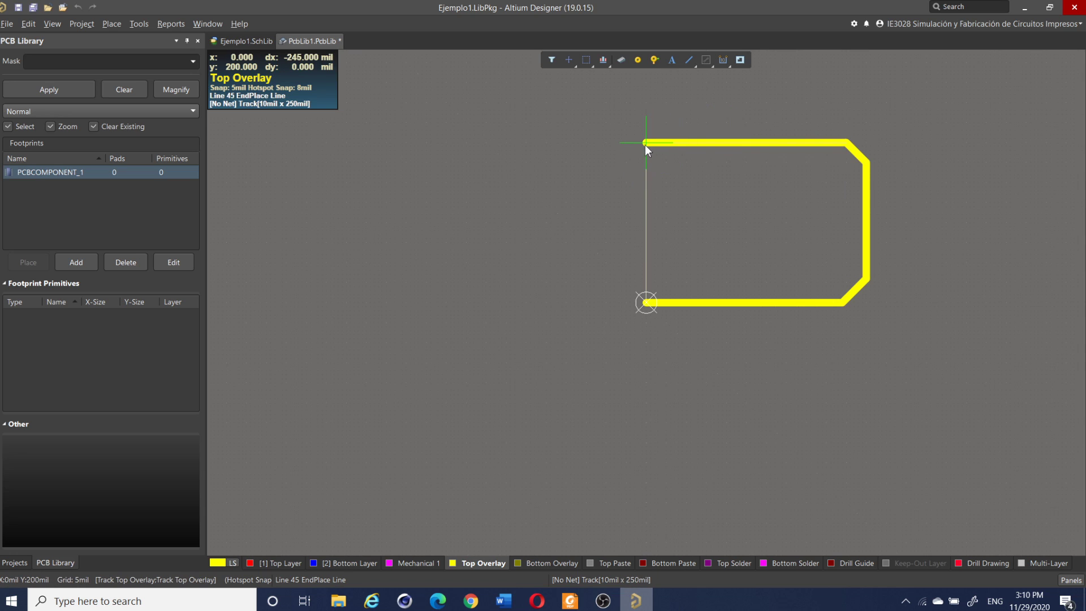
pyautogui.click(645, 144)
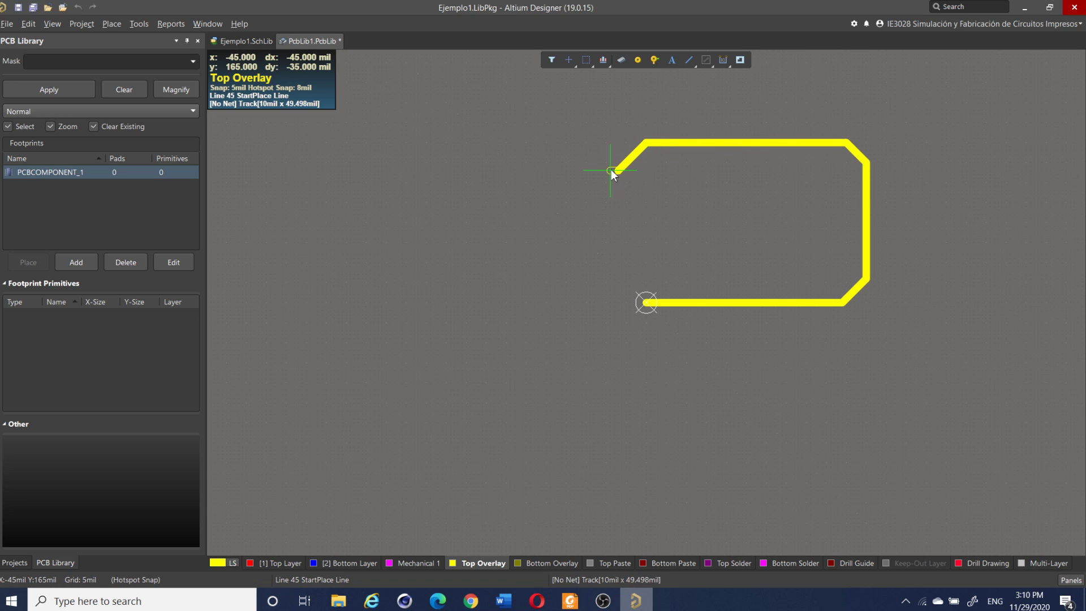
pyautogui.click(620, 164)
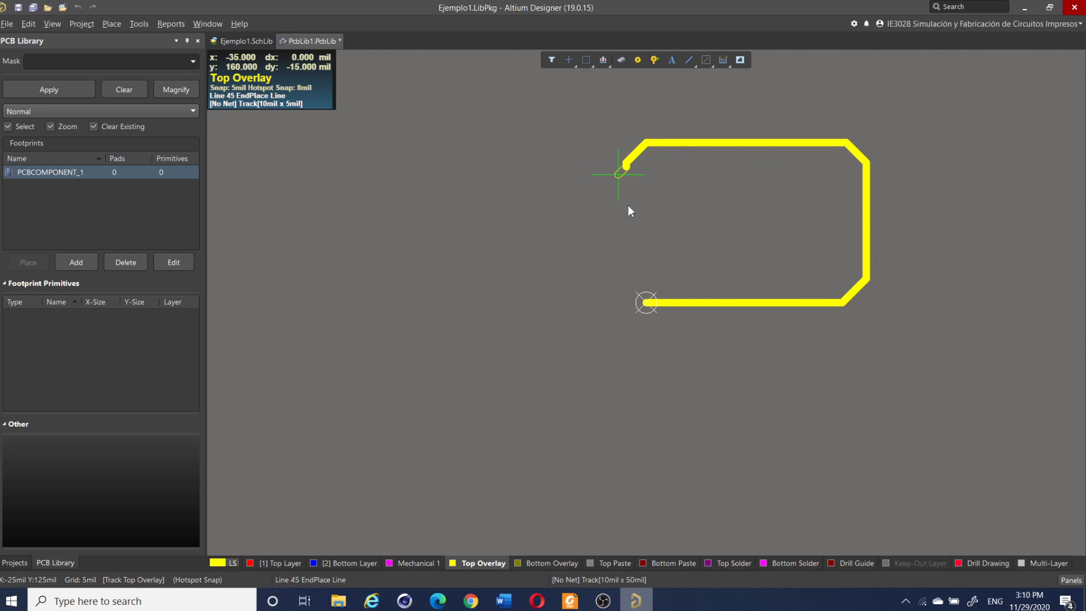
pyautogui.click(645, 304)
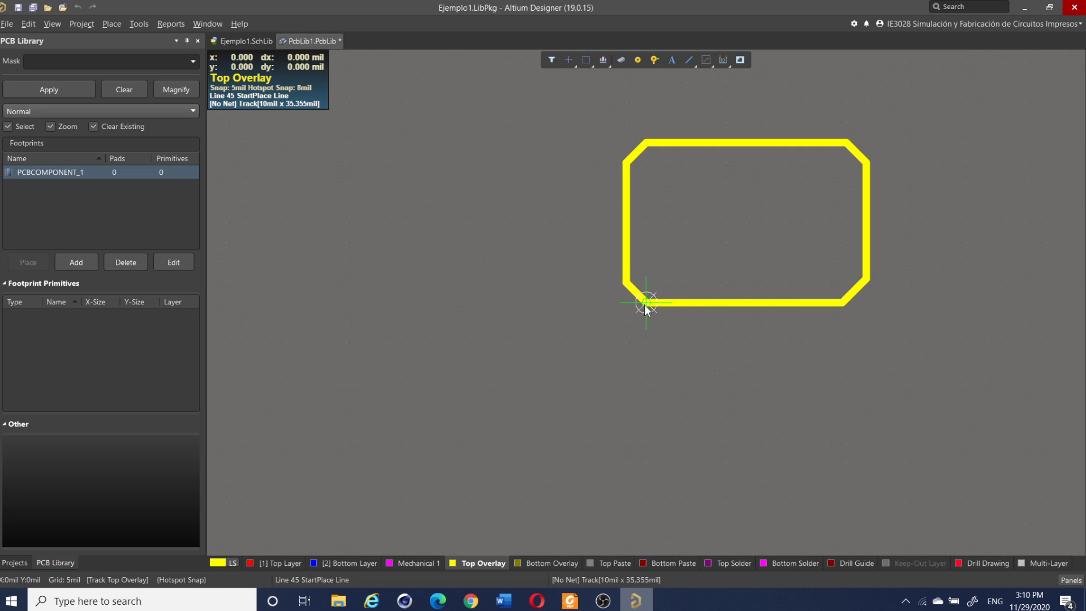
pyautogui.rightClick(645, 304)
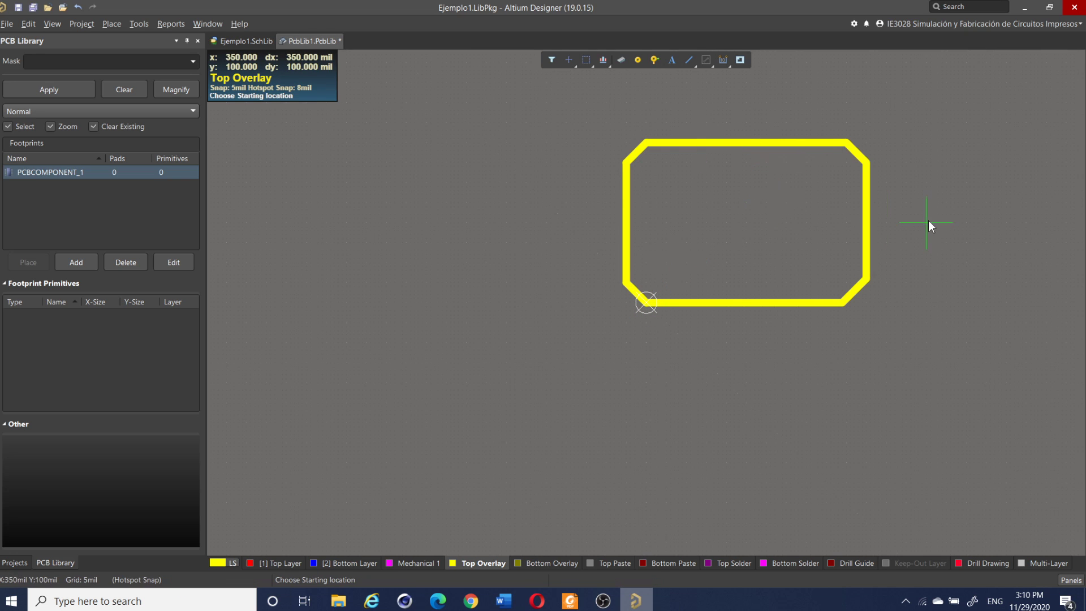
pyautogui.rightClick(951, 221)
pyautogui.press('Home')
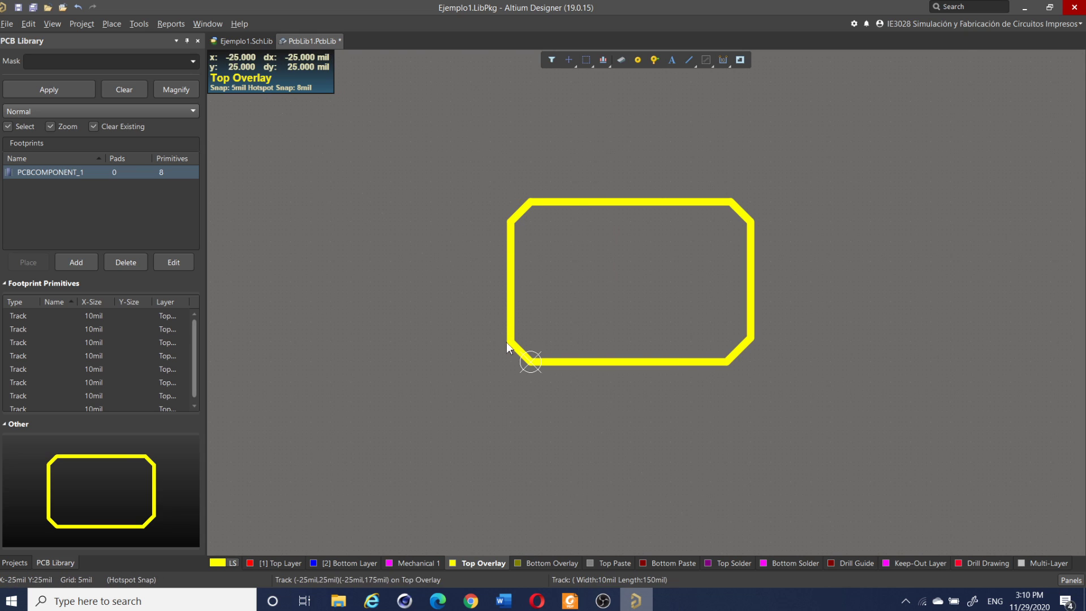
# Step: Inspect the width and length properties of the outline's bottom track
pyautogui.click(585, 363)
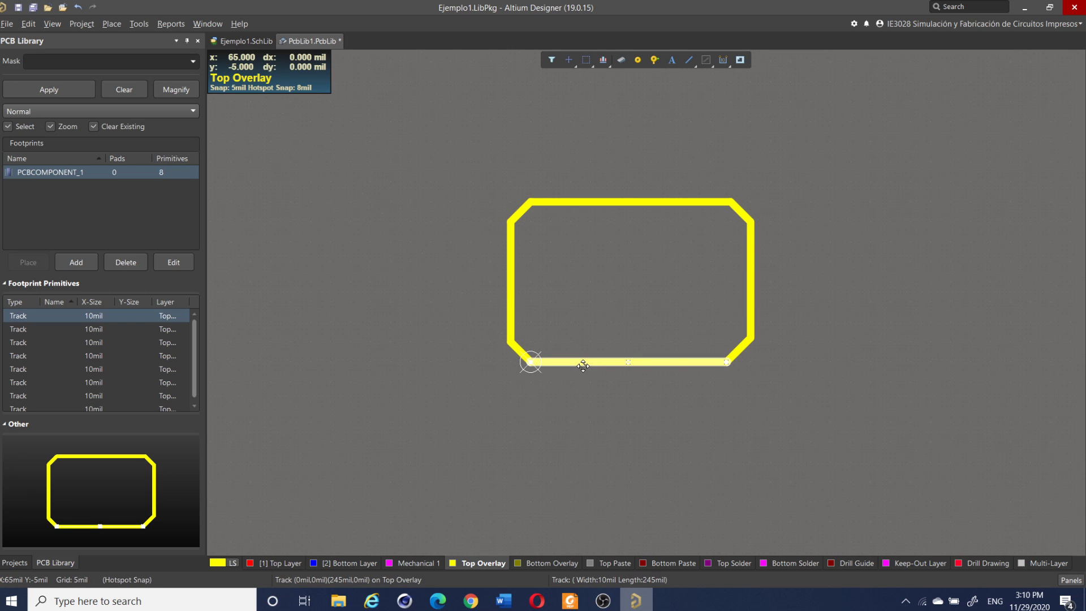
pyautogui.doubleClick(676, 361)
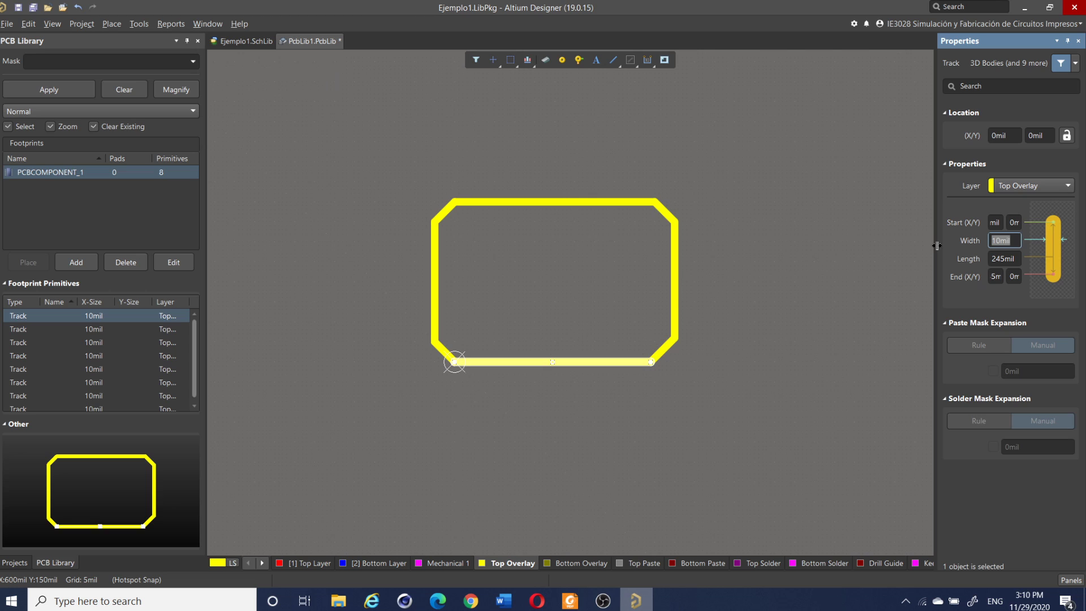
pyautogui.click(891, 243)
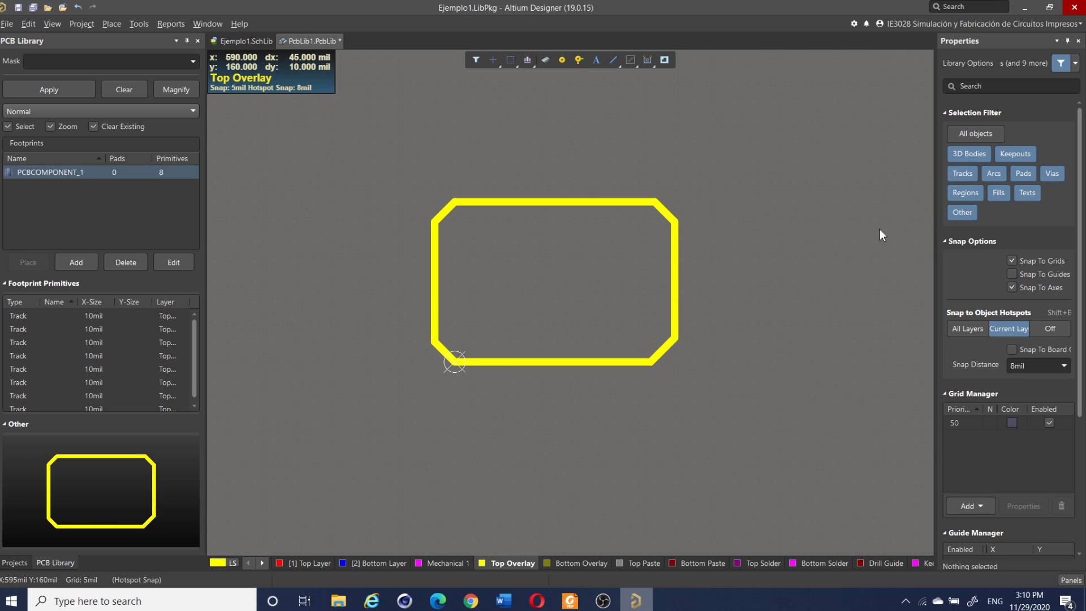
# Step: Place one round pad inside the outline near its lower-left corner, at about X 55 mil, Y 55 mil
pyautogui.click(565, 59)
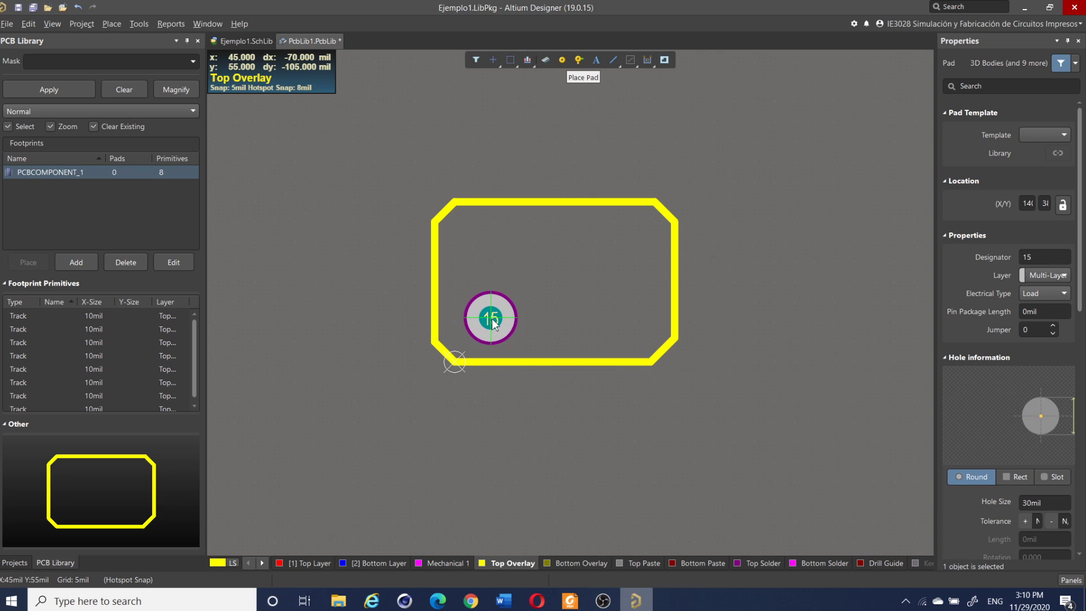
pyautogui.click(498, 319)
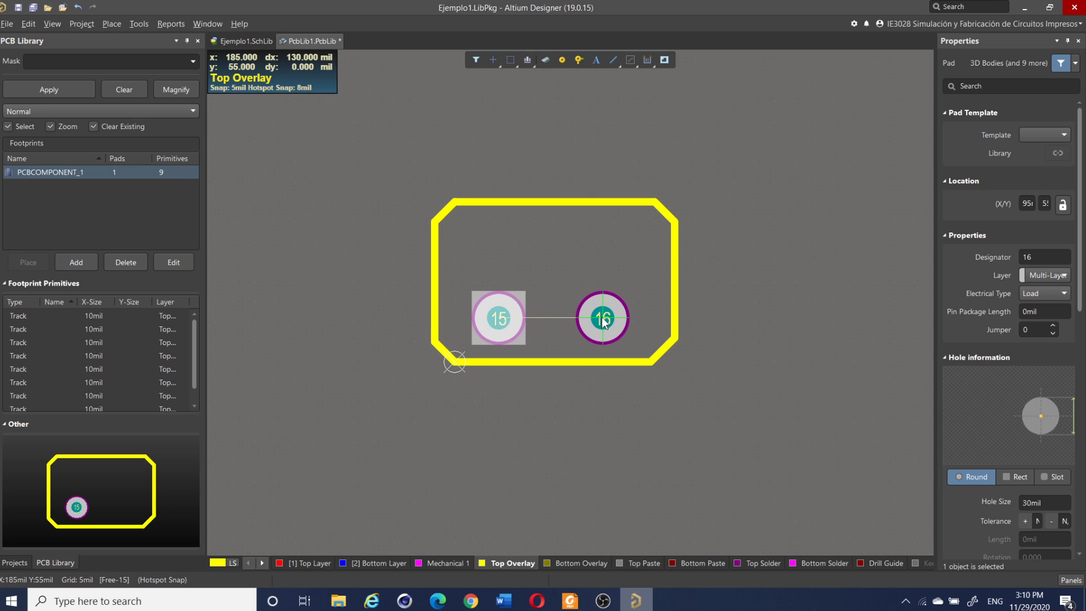
pyautogui.rightClick(603, 319)
# Step: Open the properties of the footprint's pad and examine its hole, size and shape settings
pyautogui.doubleClick(507, 316)
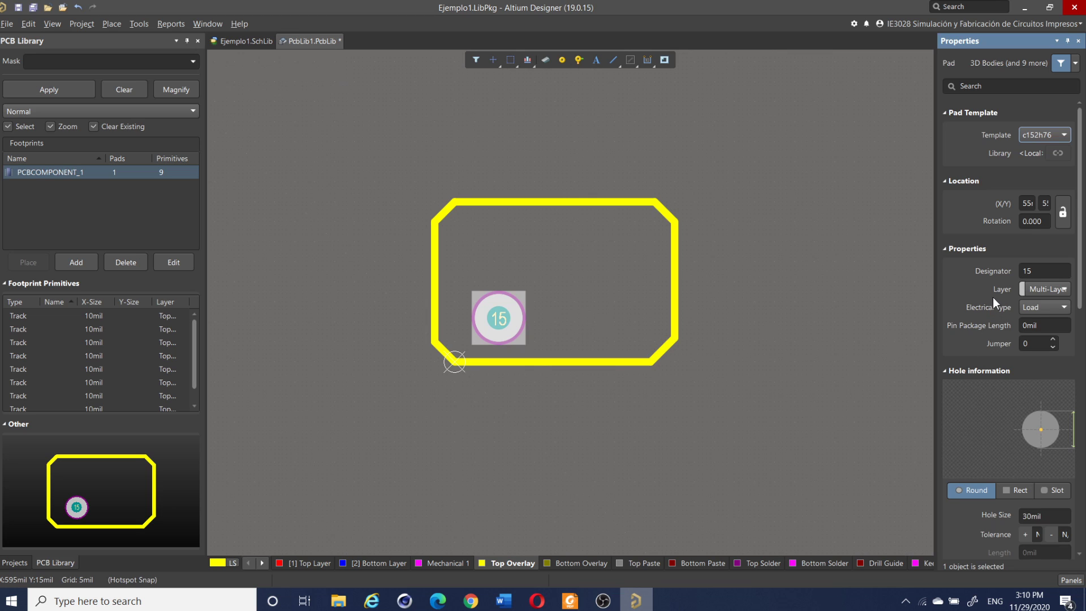
pyautogui.scroll(-5, 993, 297)
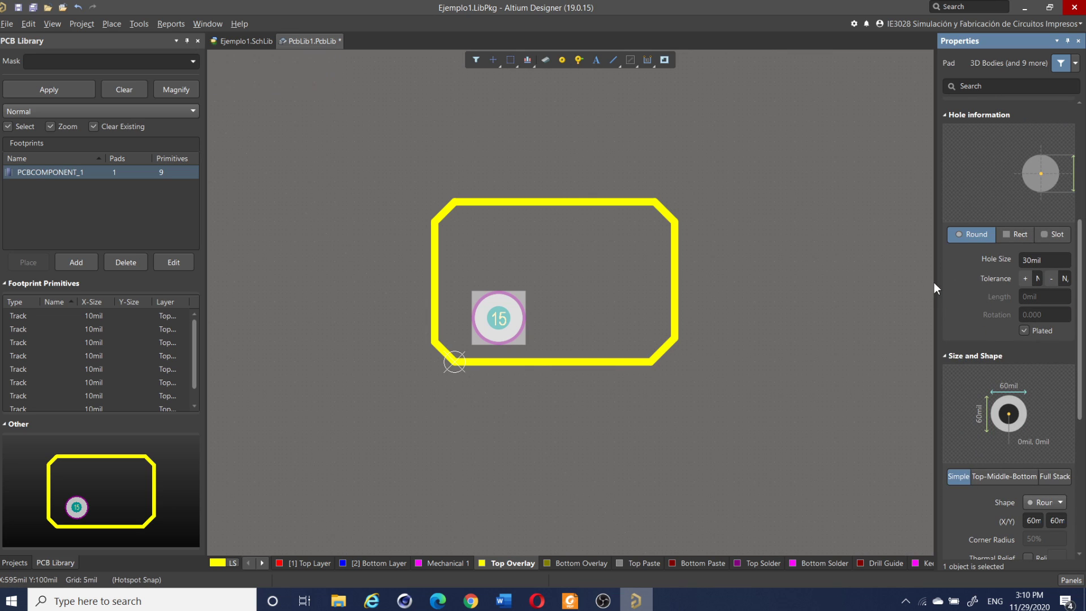
pyautogui.moveTo(934, 282); pyautogui.dragTo(853, 274)
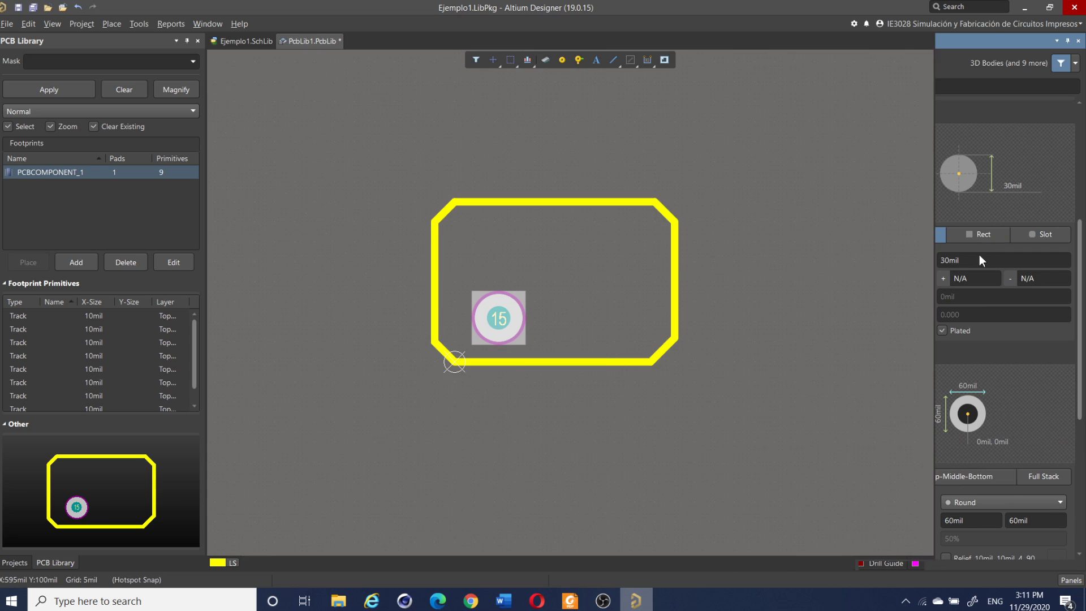
pyautogui.scroll(-3, 980, 345)
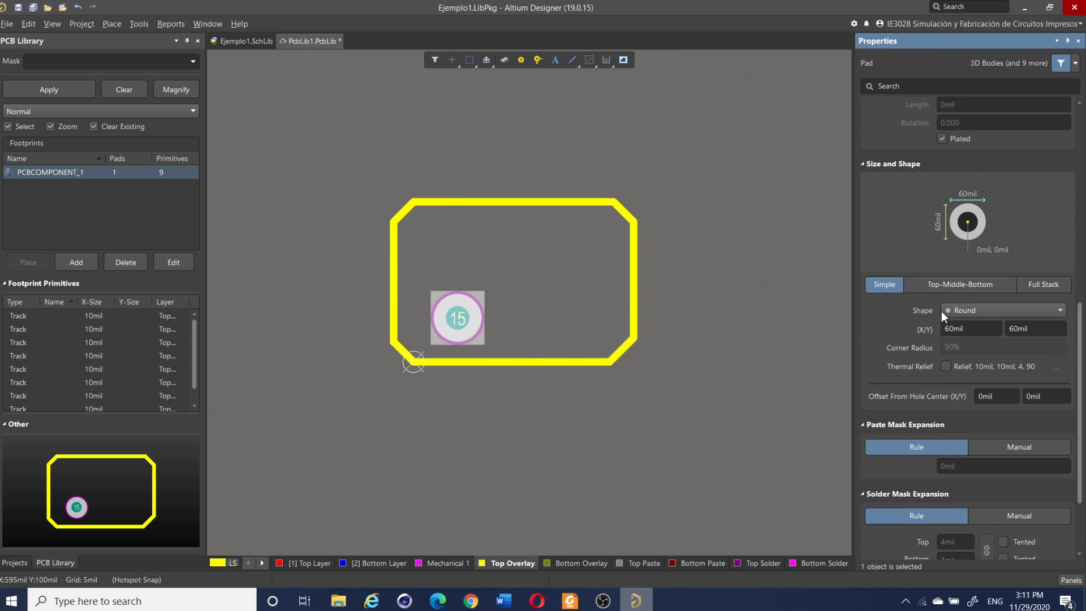
# Step: Try the Rectangular shape on the pad and return it to Round
pyautogui.click(977, 308)
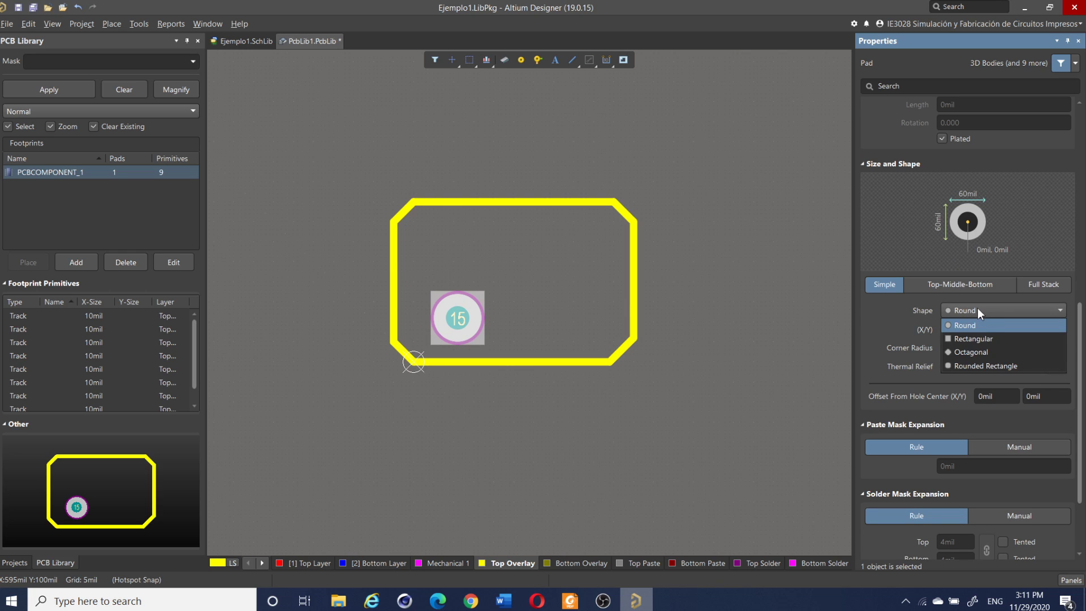
pyautogui.click(981, 332)
pyautogui.click(979, 310)
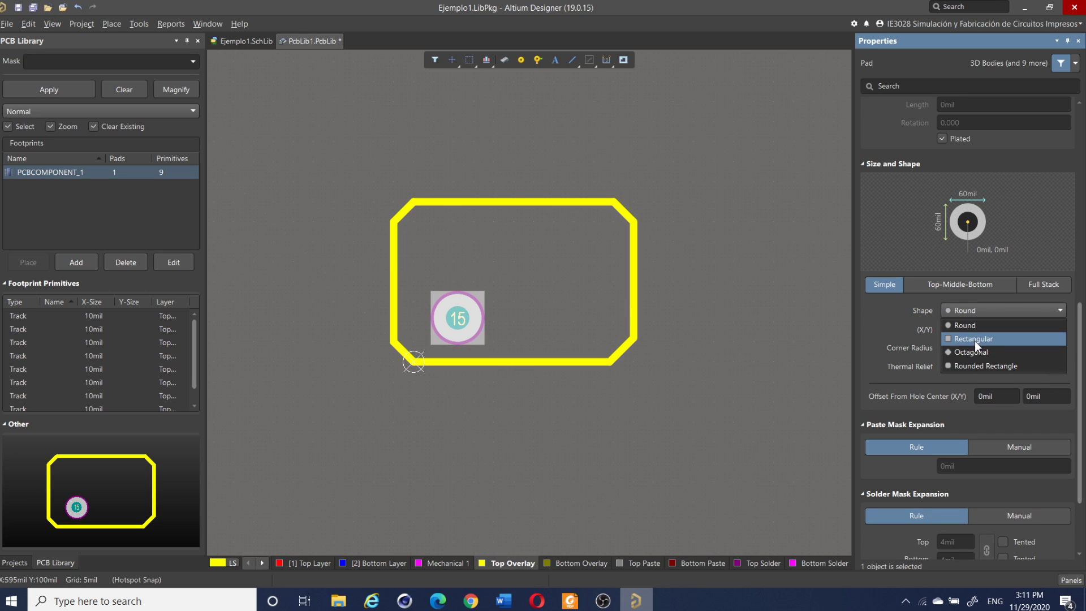
pyautogui.click(975, 338)
pyautogui.click(973, 311)
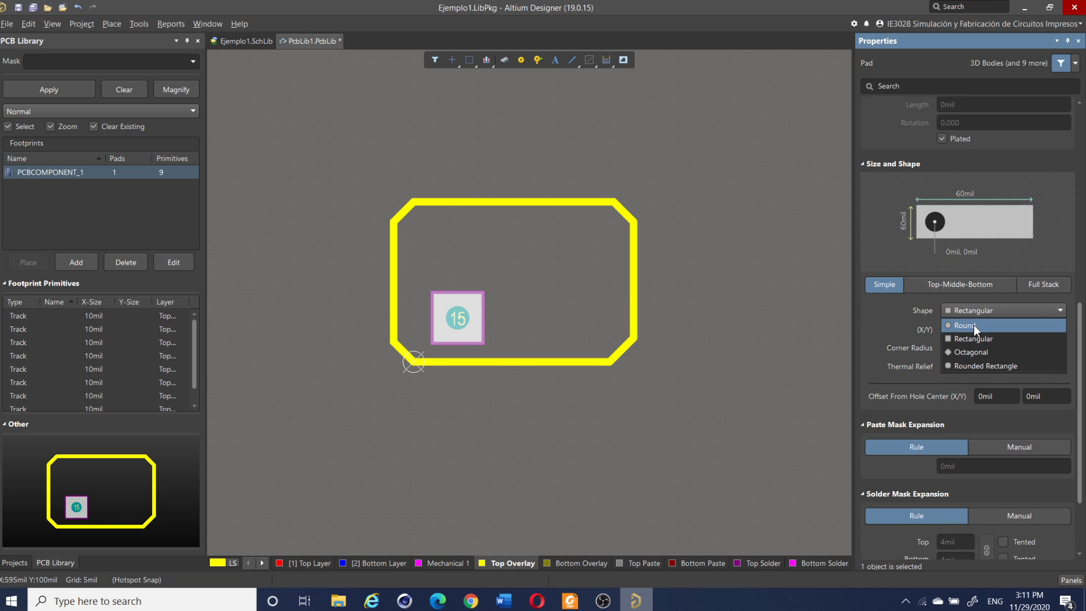
pyautogui.click(973, 325)
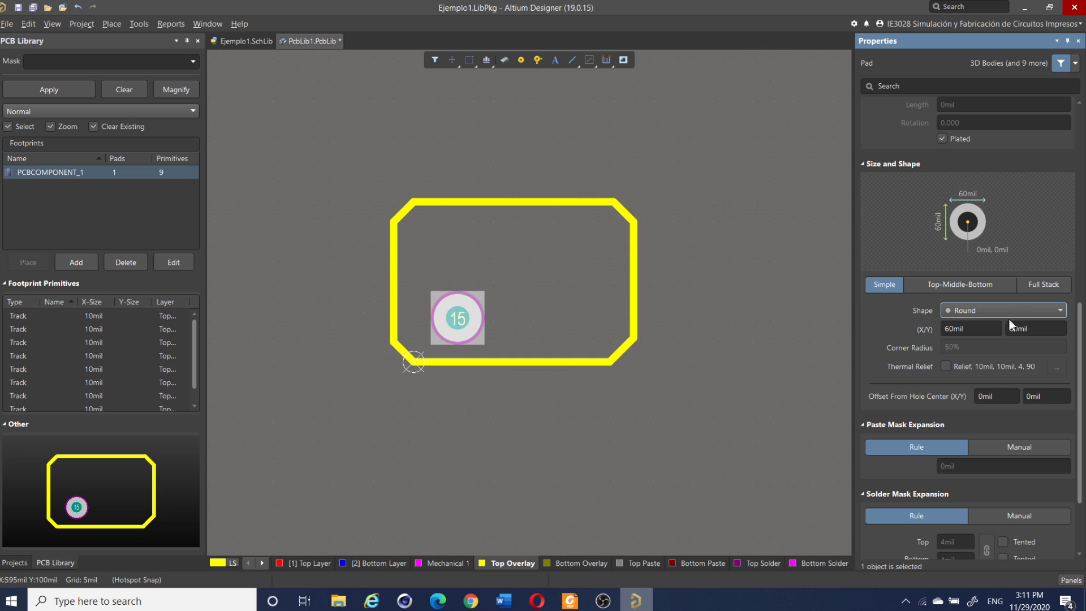
pyautogui.scroll(-2, 980, 354)
pyautogui.scroll(4, 979, 355)
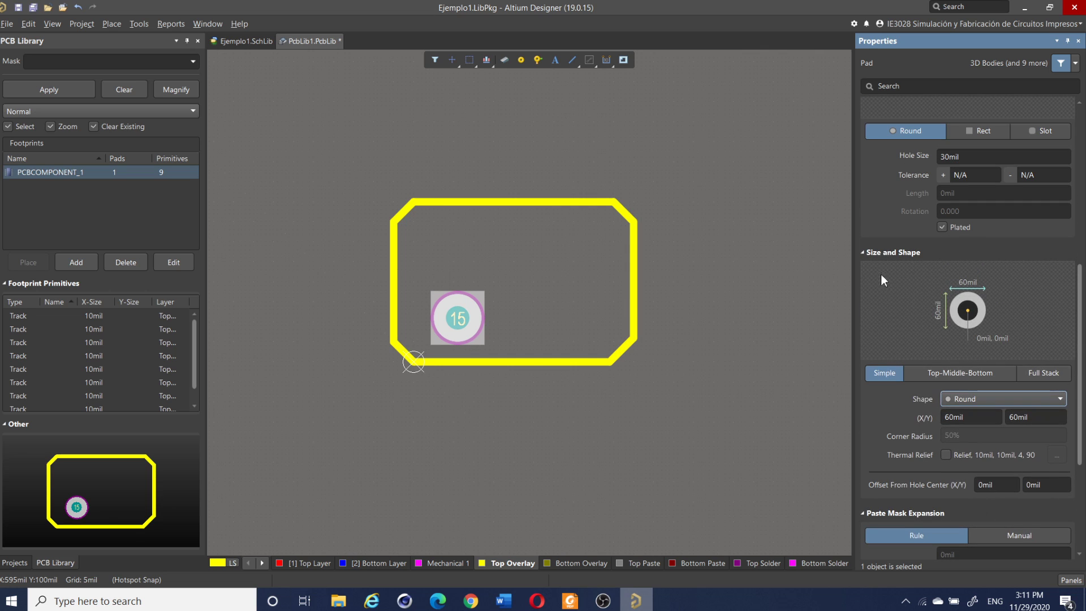
pyautogui.moveTo(853, 260); pyautogui.dragTo(964, 257)
# Step: Copy the pad using its centre as reference and paste the copy inside the outline at X 175 mil, Y 55 mil
pyautogui.click(568, 308)
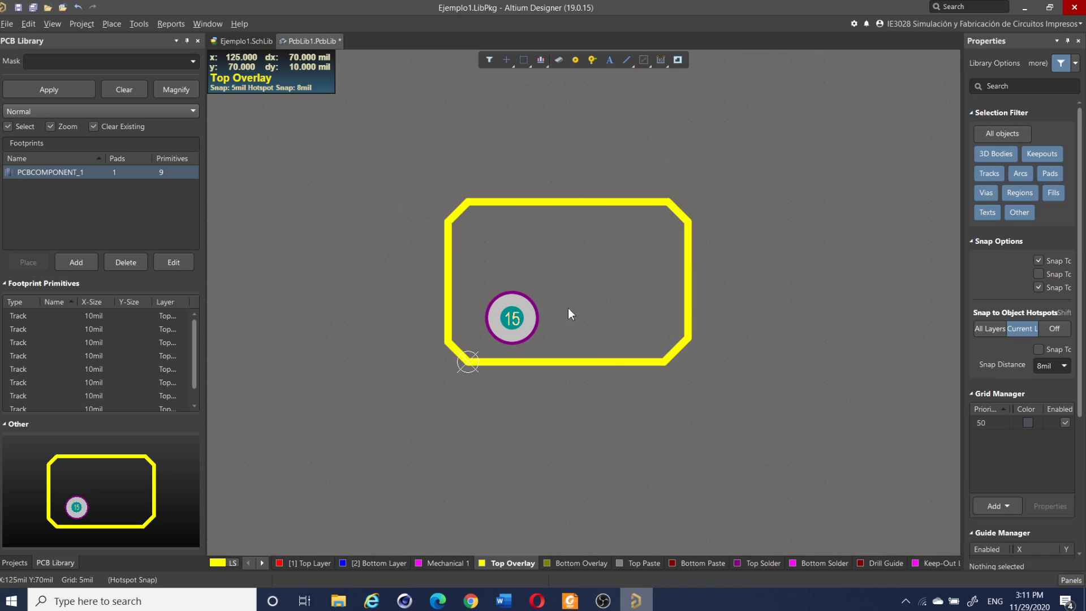
pyautogui.click(513, 320)
pyautogui.hotkey('ctrl', 'c')
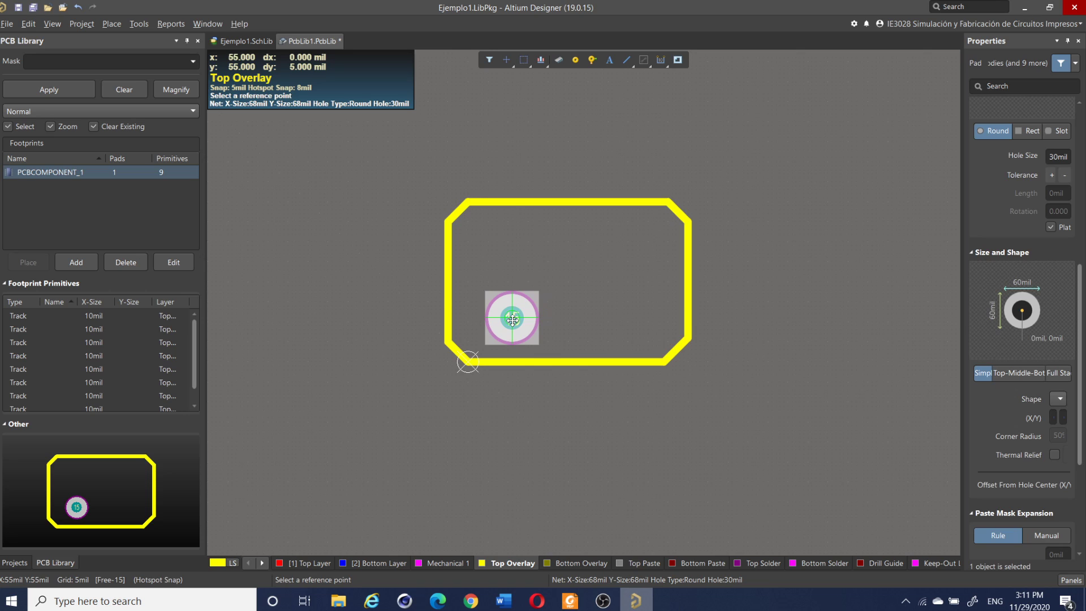
pyautogui.click(513, 319)
pyautogui.hotkey('ctrl', 'v')
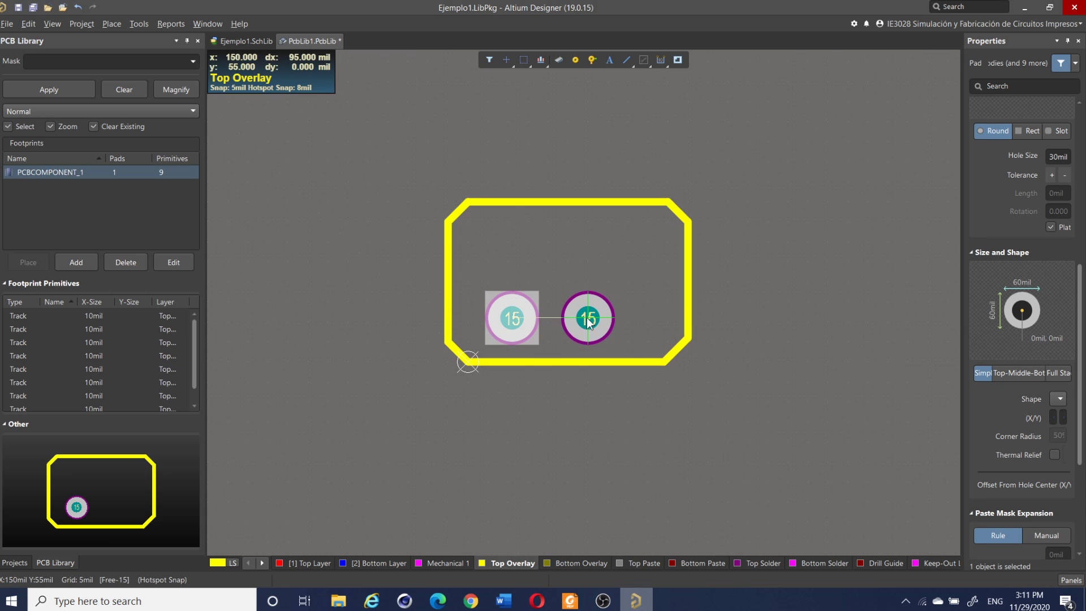
pyautogui.click(609, 320)
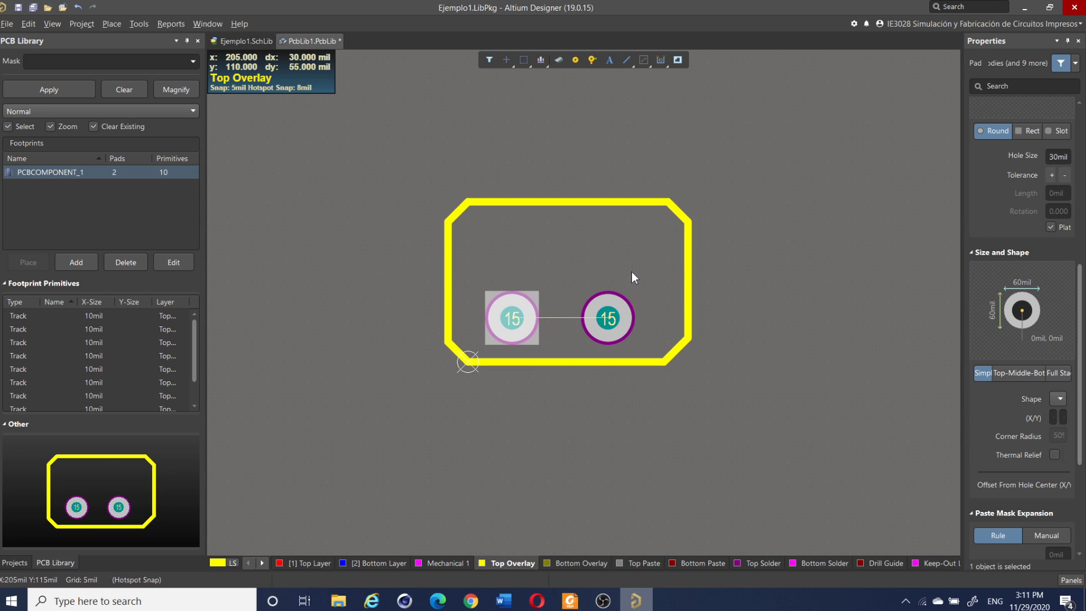
pyautogui.click(585, 265)
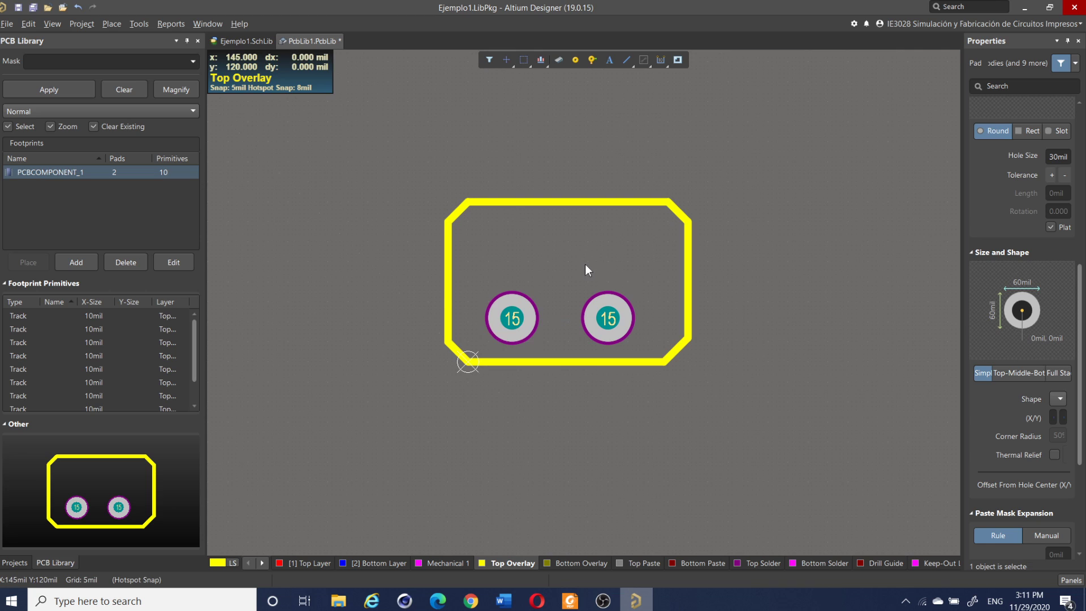
# Step: Place two more pads directly above the existing ones, at X 55 mil and X 175 mil, both at Y 150 mil
pyautogui.click(576, 60)
pyautogui.click(512, 243)
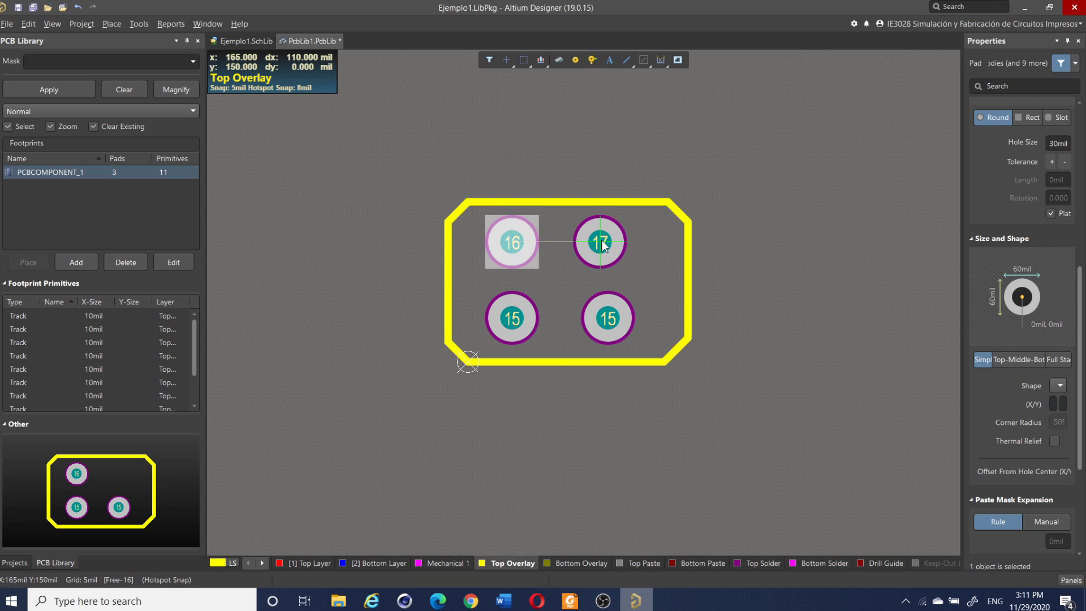
pyautogui.click(607, 241)
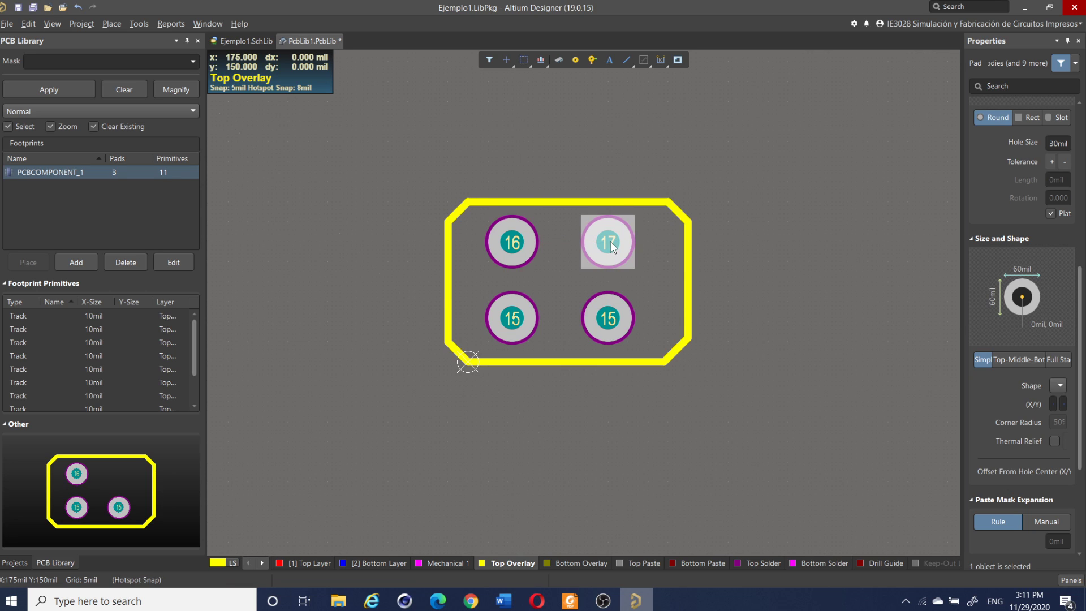
pyautogui.rightClick(681, 269)
pyautogui.click(553, 291)
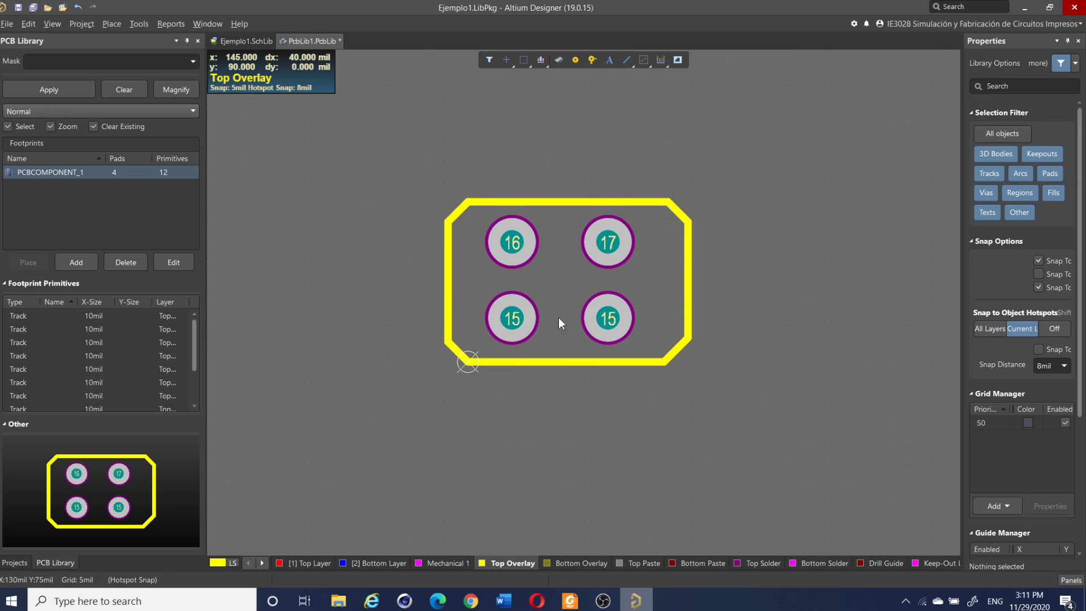
# Step: Set the designators of the lower pads to 1 for the left one and 2 for the right one
pyautogui.click(518, 313)
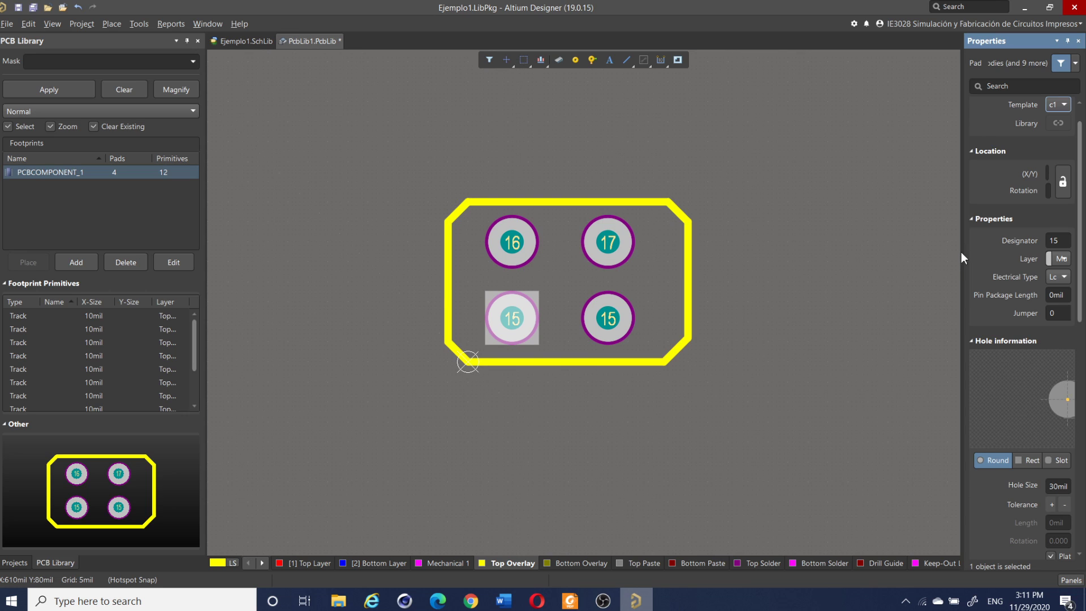
pyautogui.moveTo(961, 253); pyautogui.dragTo(848, 258)
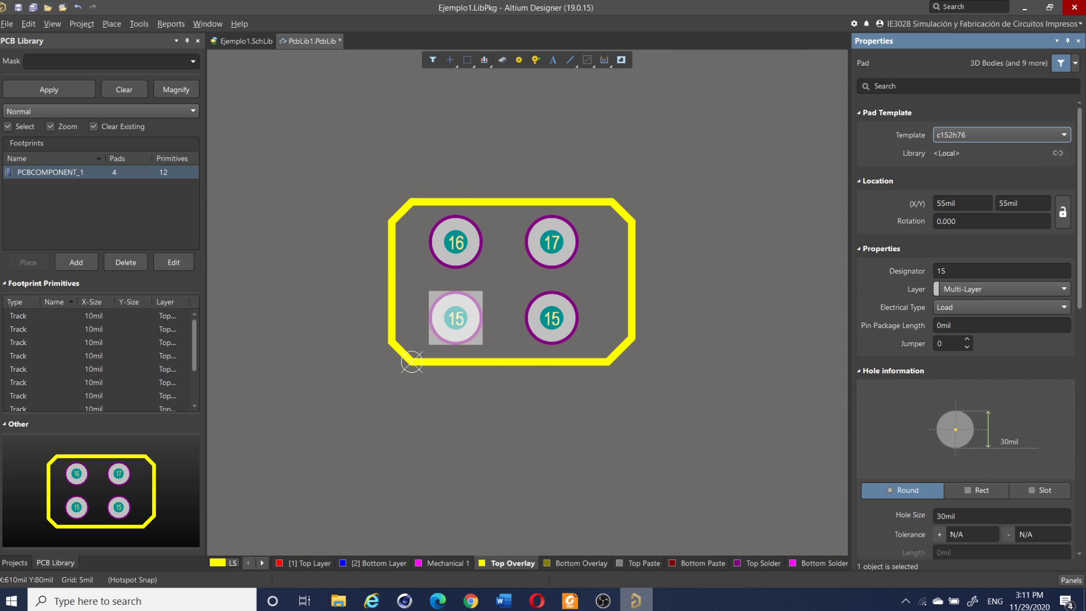
pyautogui.click(951, 270)
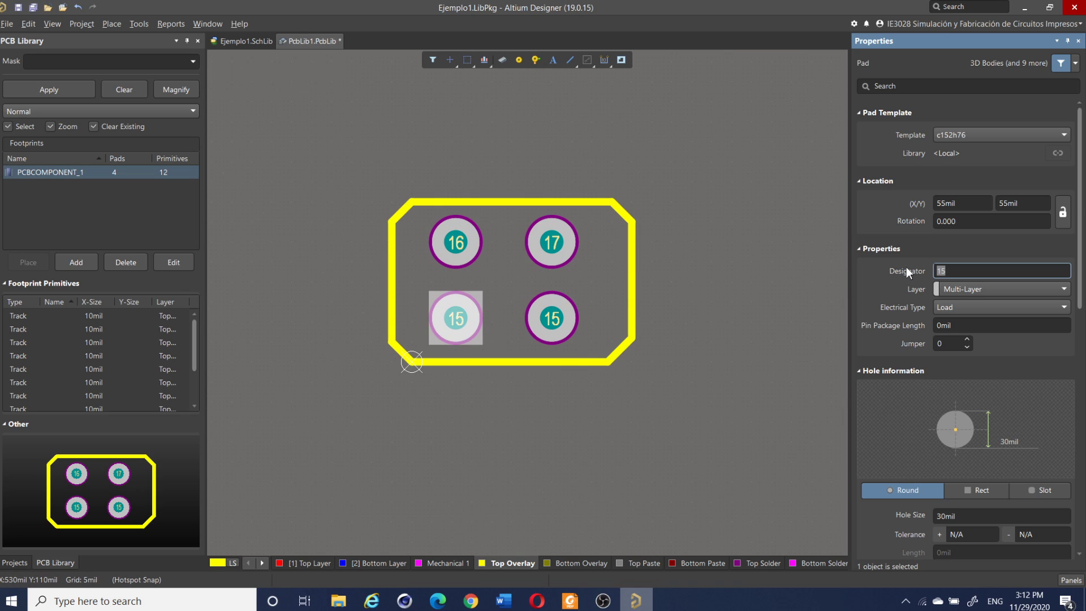
pyautogui.click(552, 318)
pyautogui.doubleClick(961, 271)
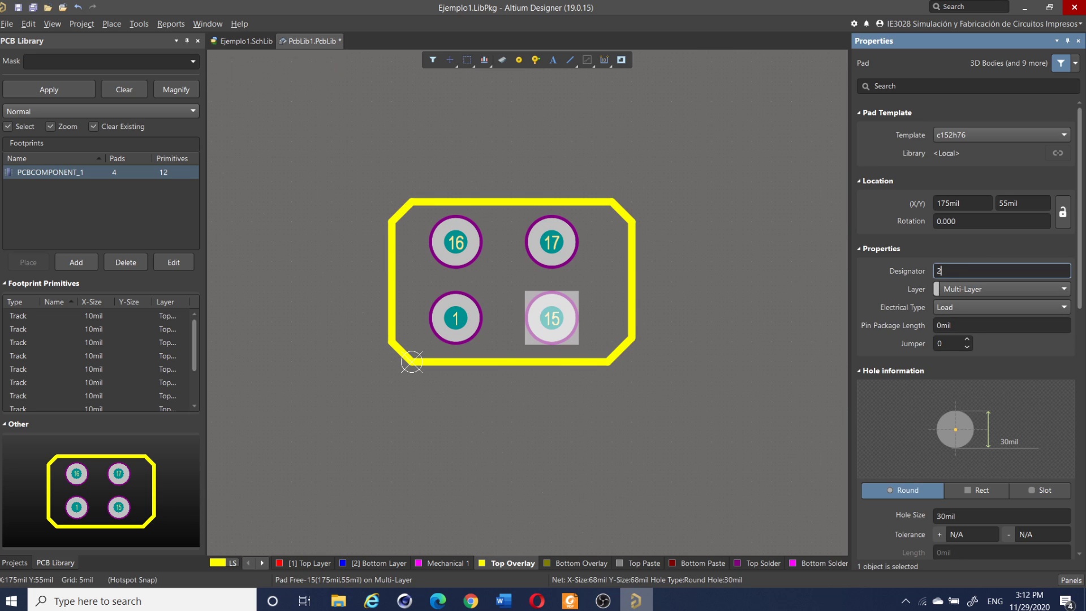
pyautogui.click(504, 254)
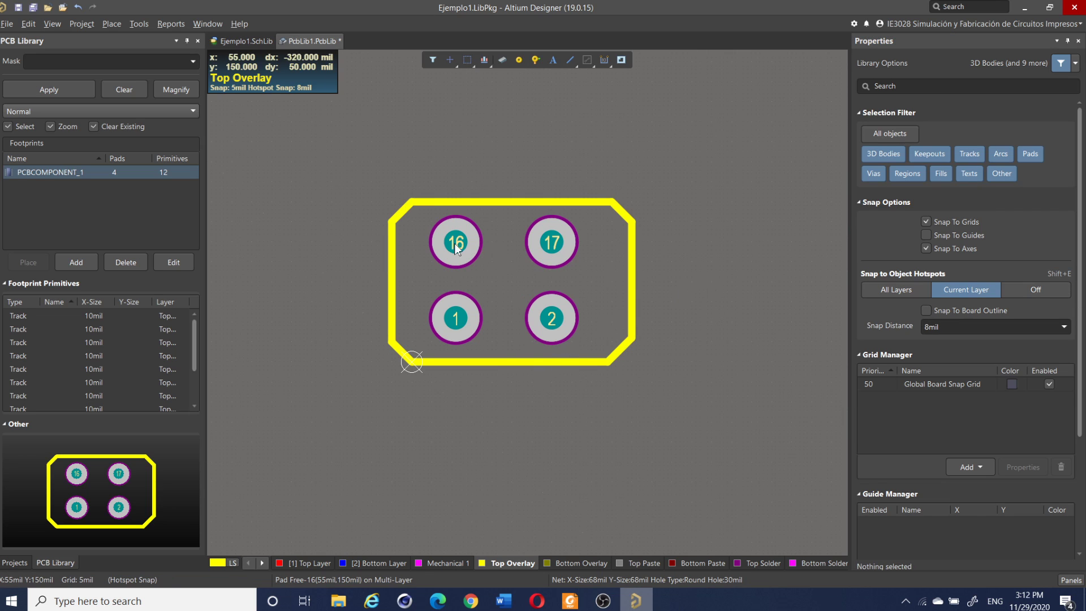
# Step: Set the designators of the upper pads to 3 for the left one and 4 for the right one
pyautogui.click(456, 242)
pyautogui.doubleClick(962, 271)
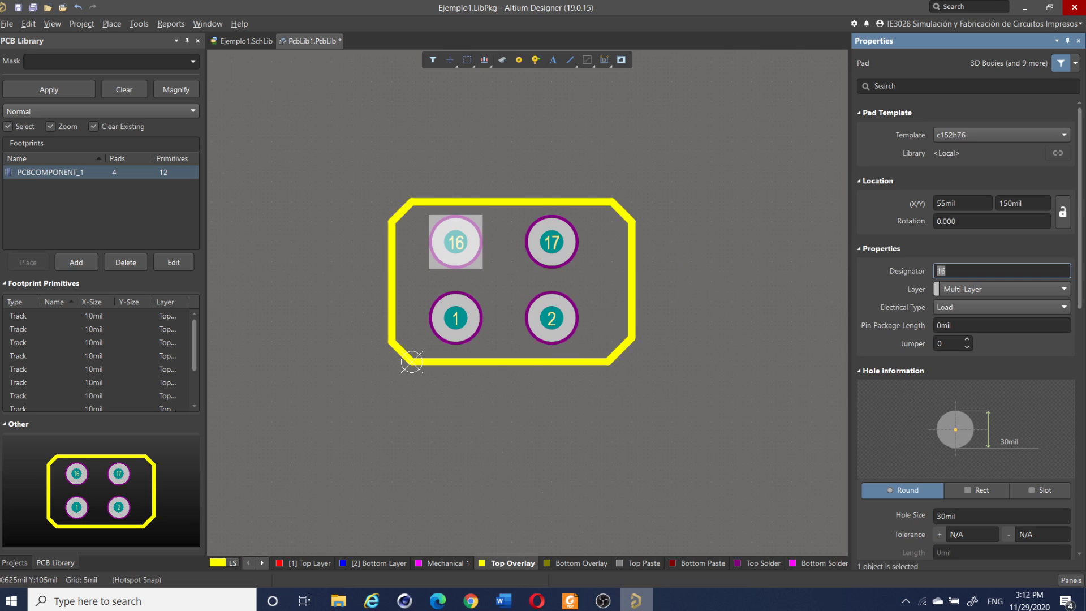
pyautogui.write('3')
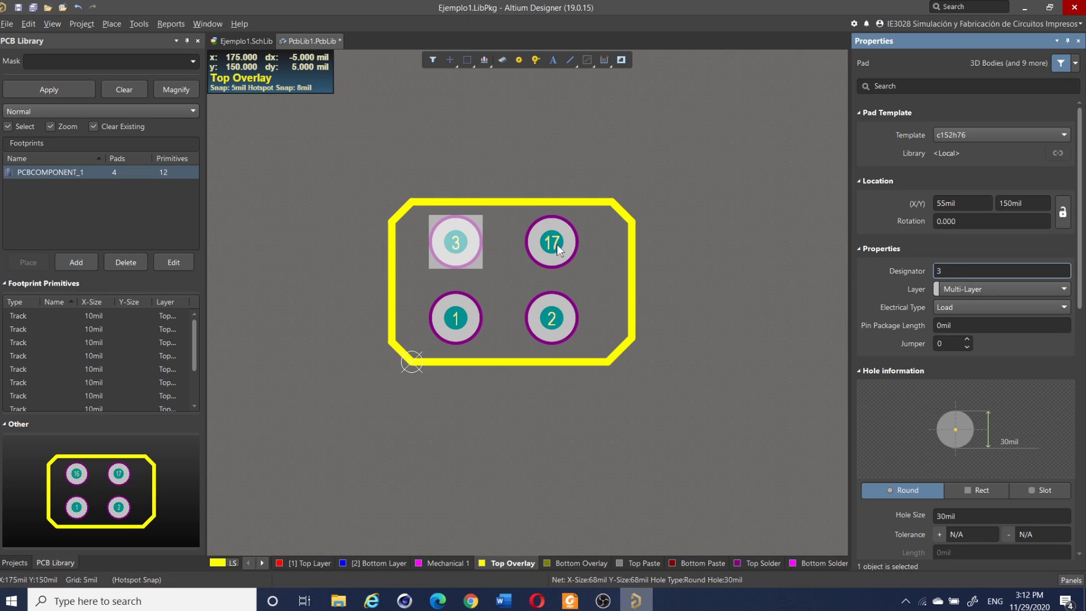
pyautogui.click(552, 242)
pyautogui.click(945, 271)
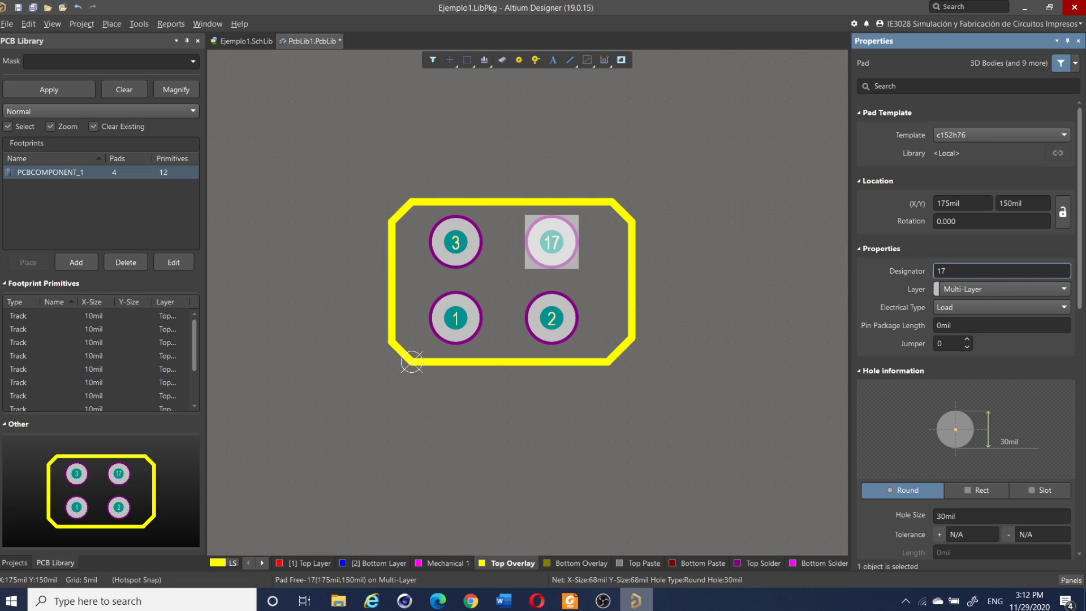
pyautogui.moveTo(946, 271); pyautogui.dragTo(932, 275)
pyautogui.write('4')
pyautogui.click(803, 322)
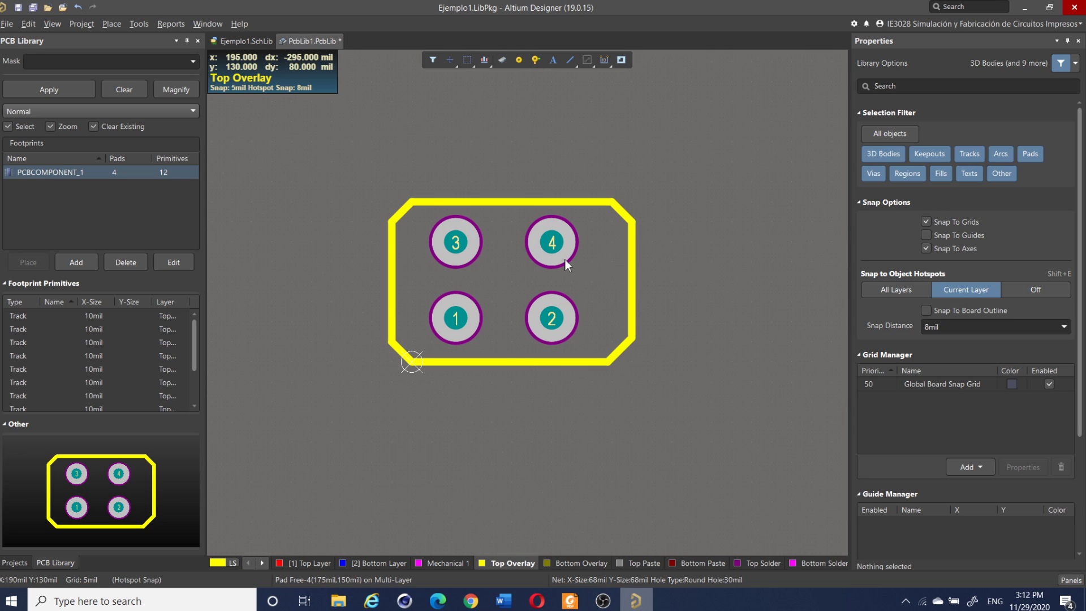
# Step: Try assigning pad 4 to the Top Layer and return it to Multi-Layer
pyautogui.click(552, 246)
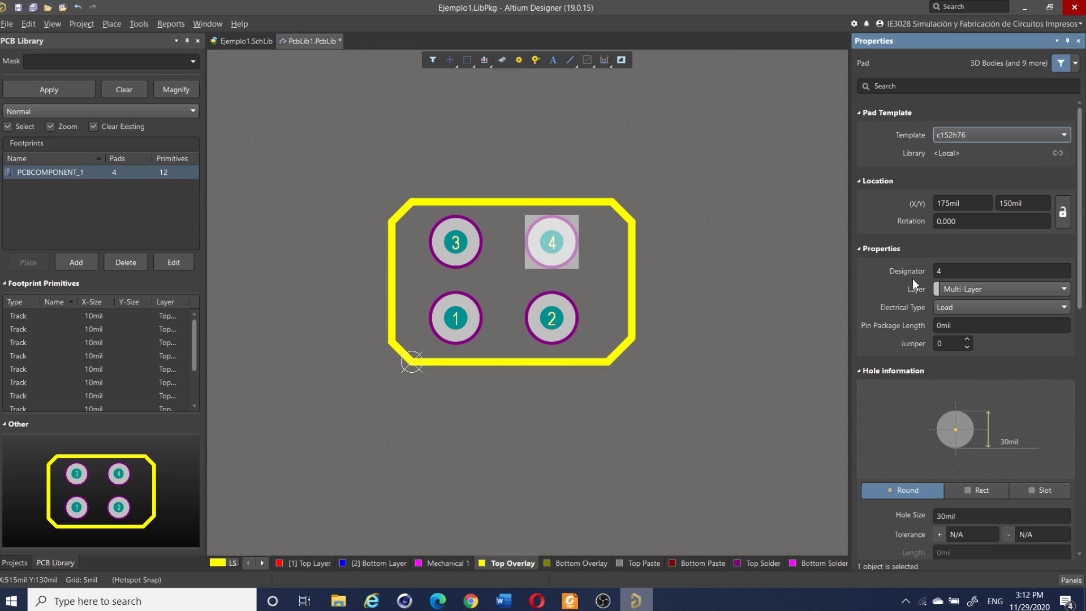
pyautogui.click(965, 288)
pyautogui.scroll(-3, 975, 323)
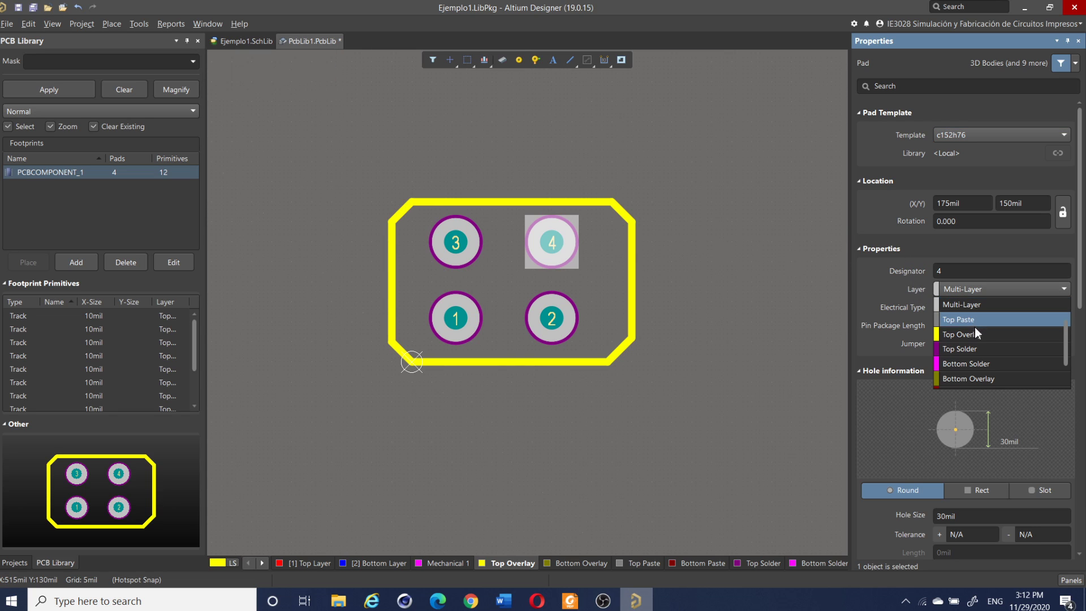
pyautogui.scroll(3, 983, 365)
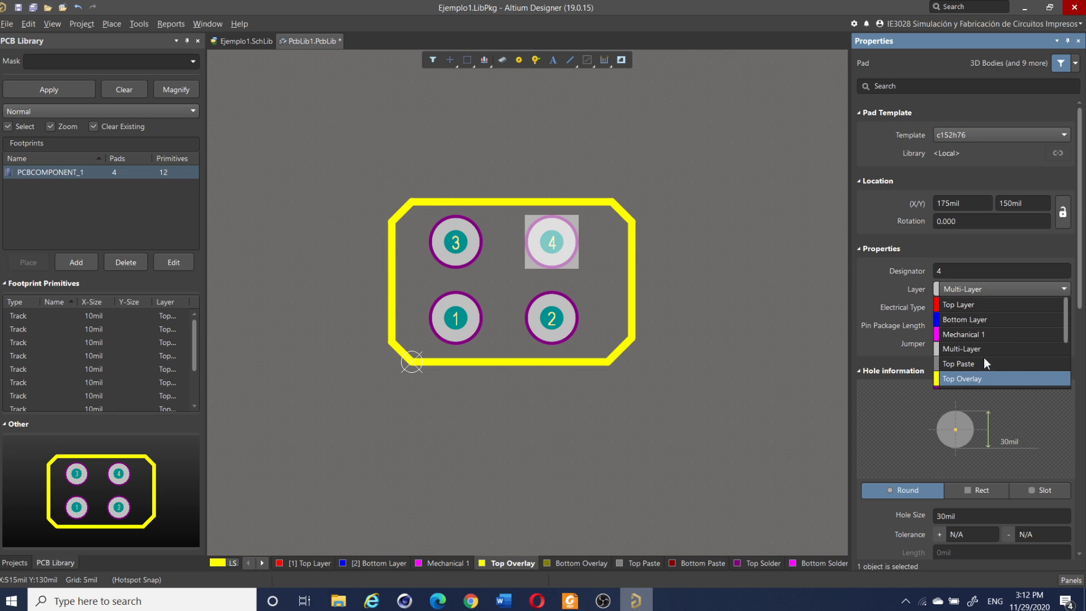
pyautogui.click(964, 306)
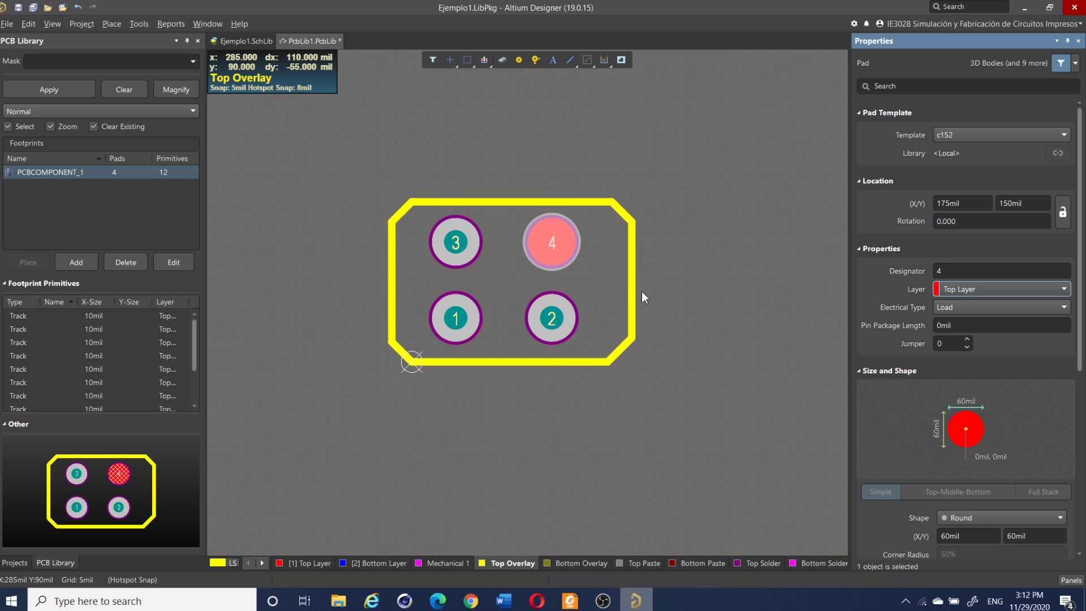
pyautogui.click(969, 289)
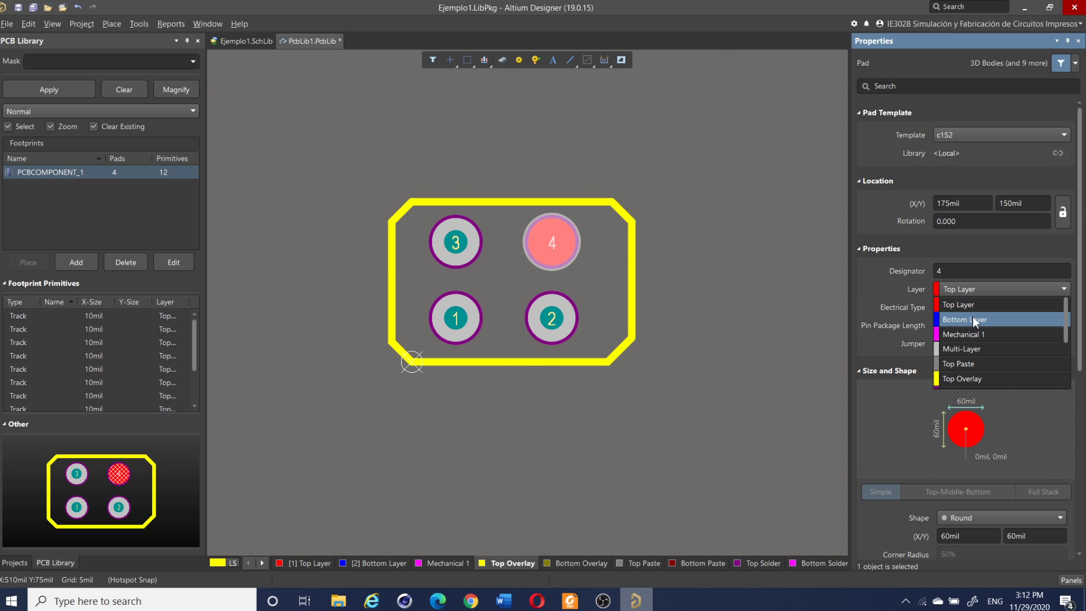
pyautogui.click(989, 349)
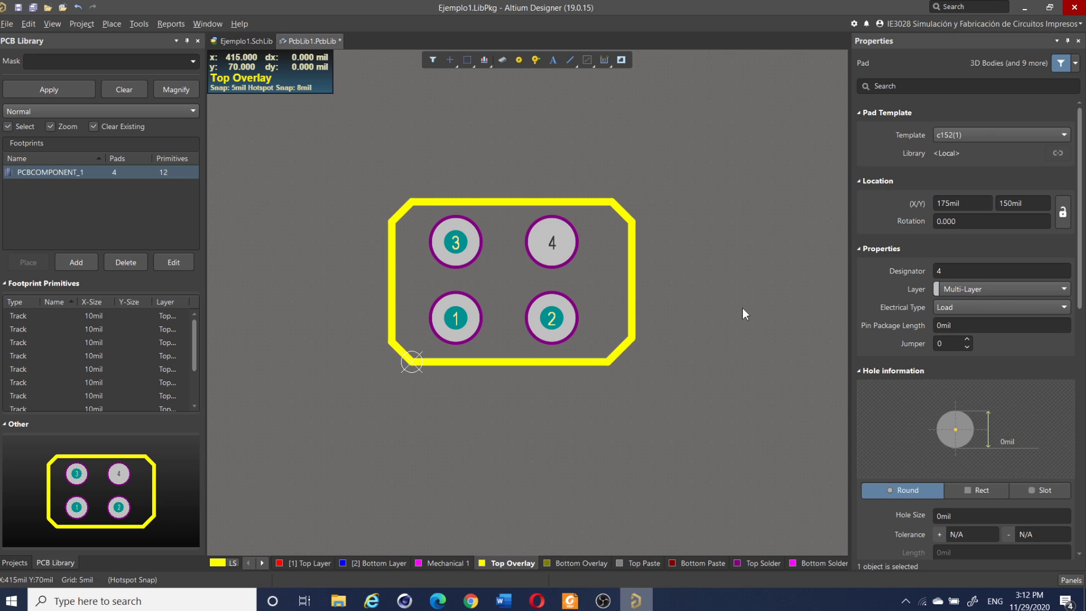
pyautogui.click(742, 308)
# Step: Set the hole size of pad 4 to 30 mil
pyautogui.click(536, 248)
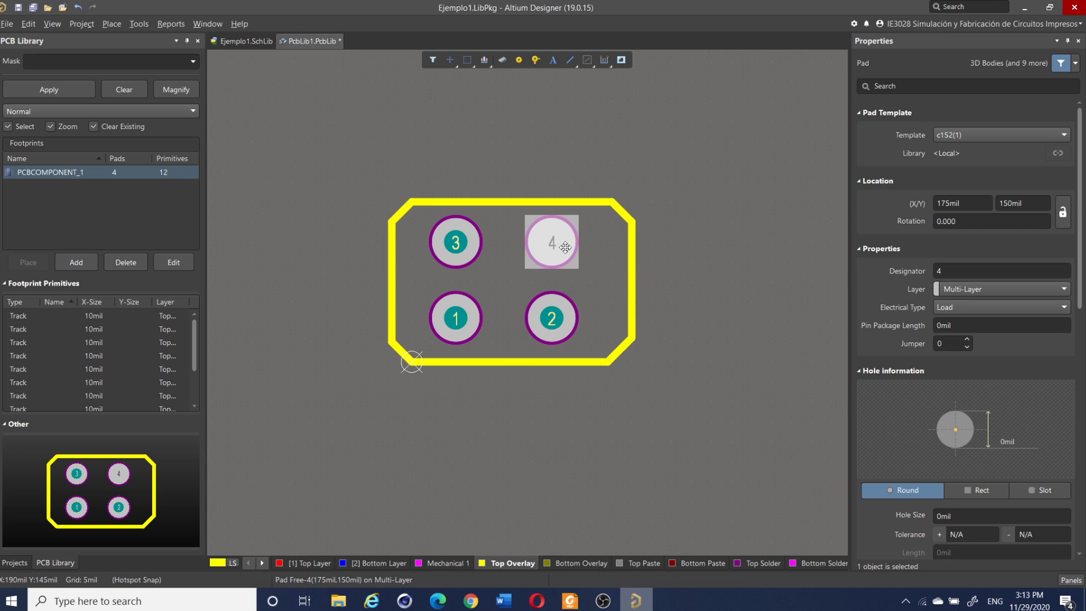
pyautogui.scroll(-3, 982, 391)
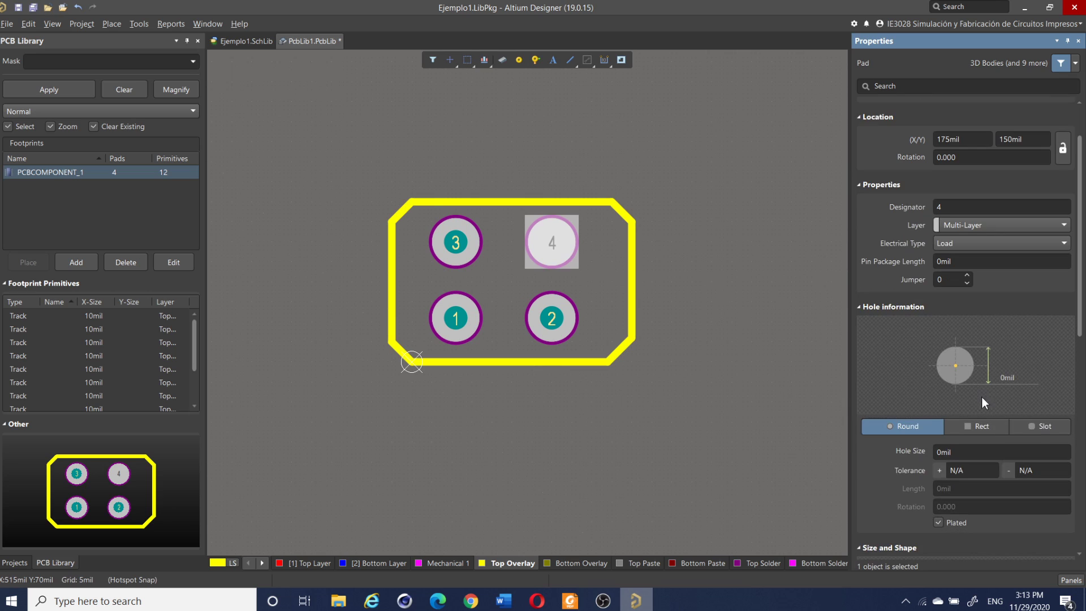
pyautogui.click(982, 388)
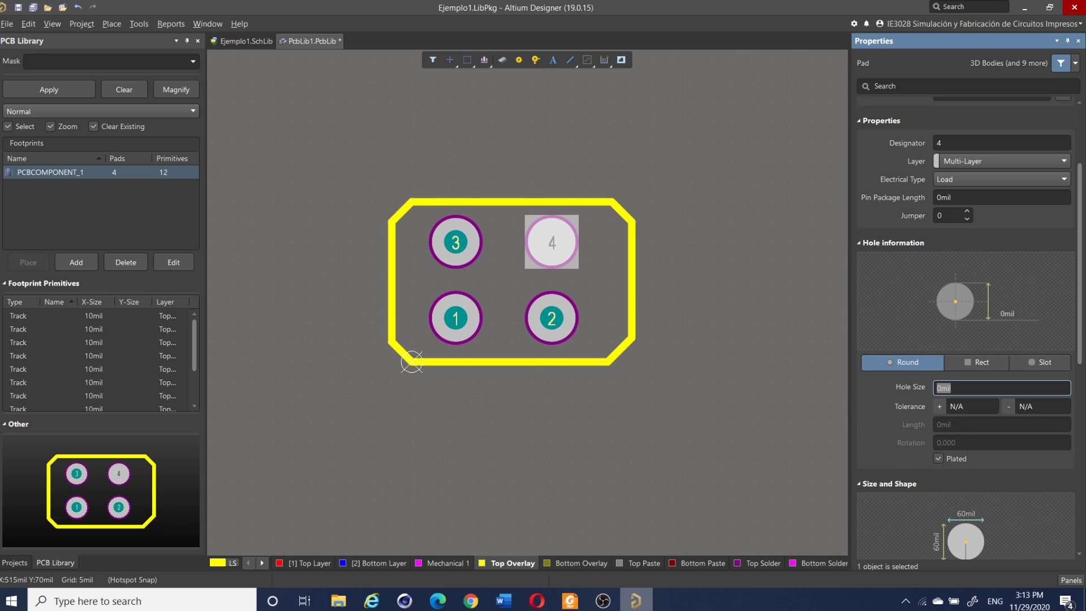
pyautogui.write('30')
pyautogui.press('Return')
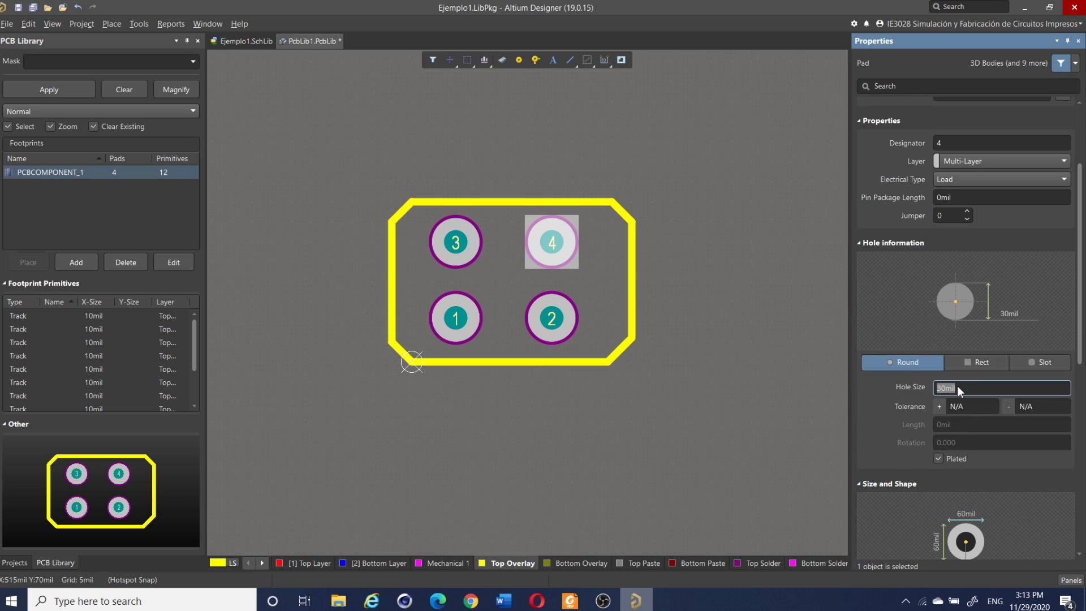
pyautogui.click(762, 303)
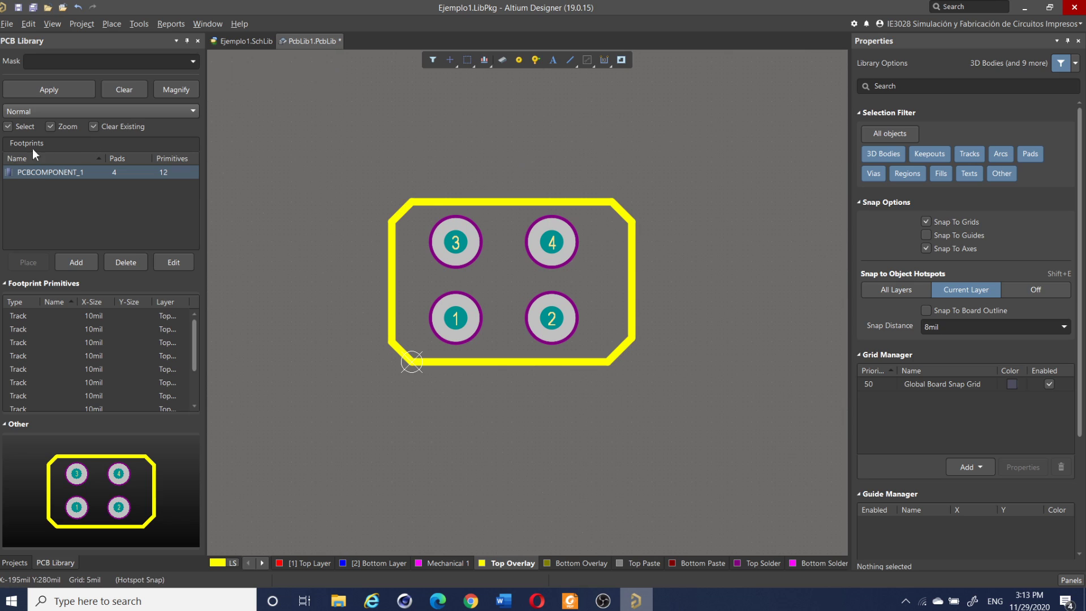
# Step: Rename the footprint PCBCOMPONENT_1 as Ejemplo1
pyautogui.click(28, 167)
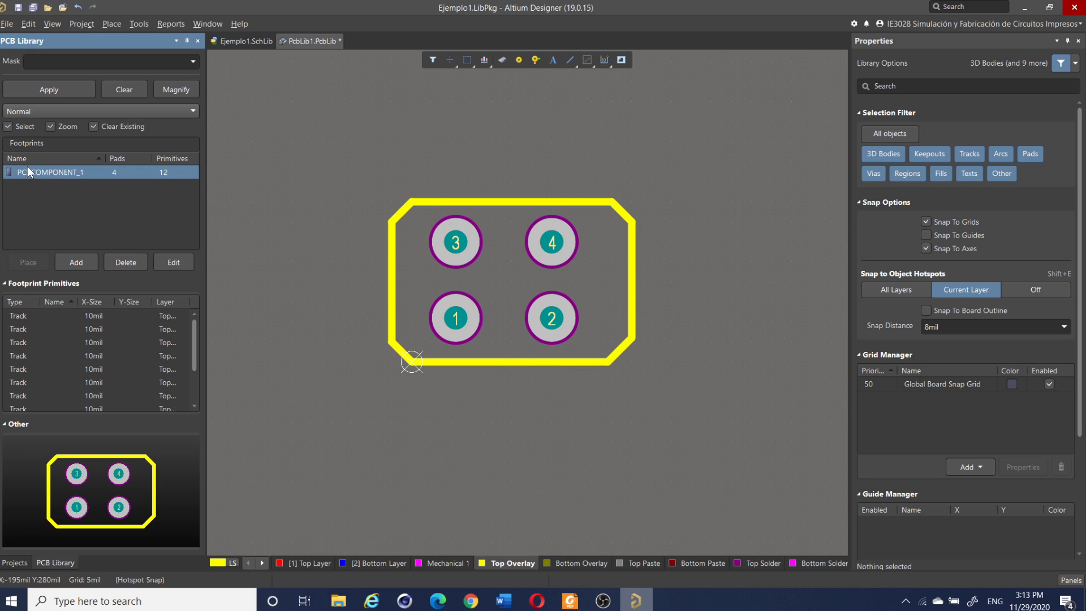
pyautogui.doubleClick(57, 171)
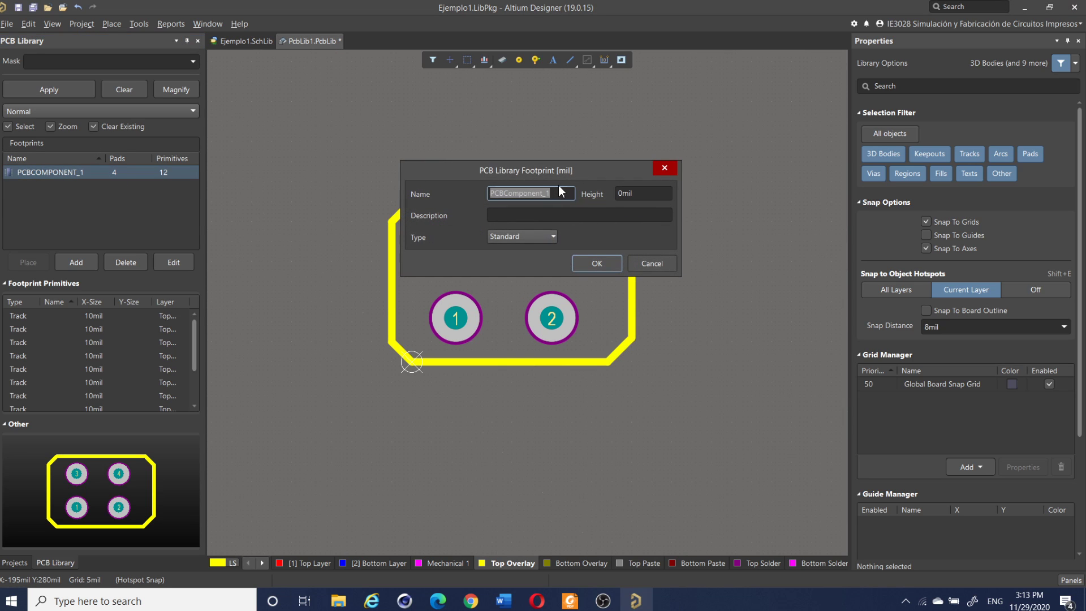
pyautogui.write('Ejem')
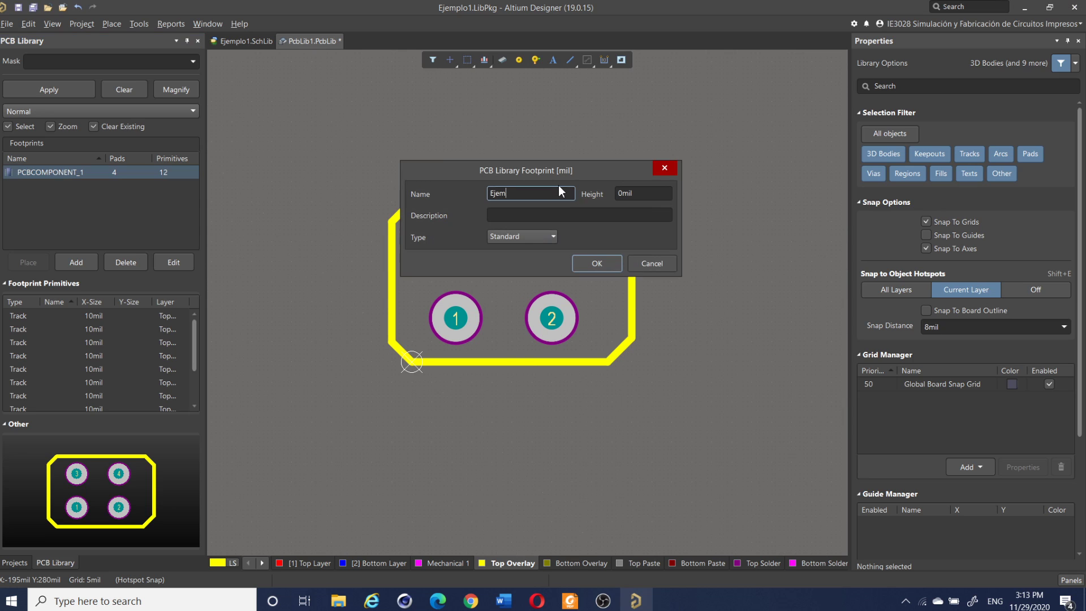
pyautogui.write('plo1')
pyautogui.click(598, 262)
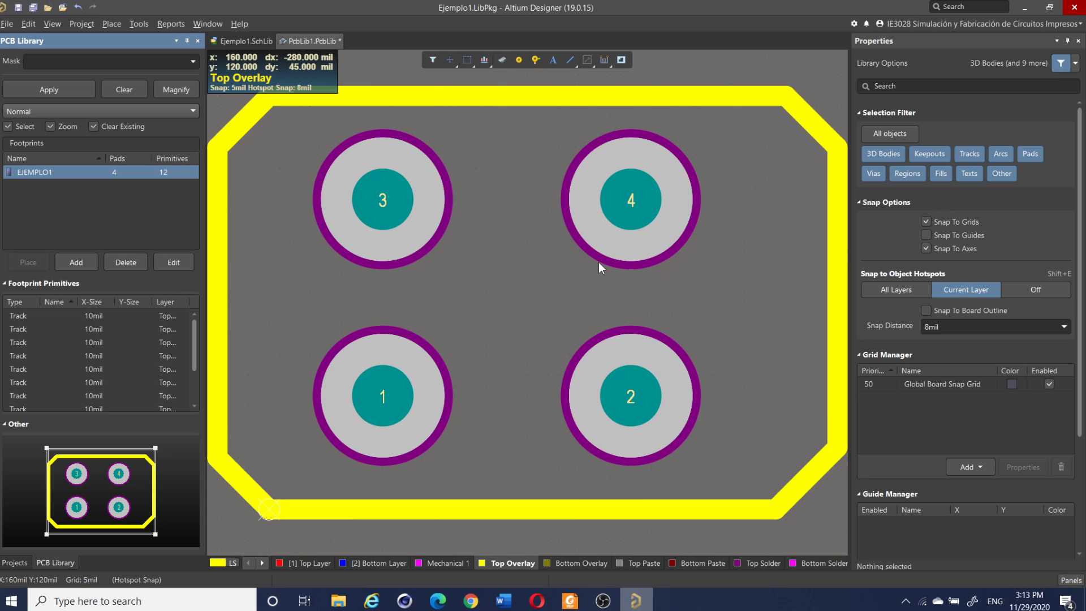
# Step: Save the PCB library as PcbLib1 in the Ejemplo1 library folder
pyautogui.click(13, 562)
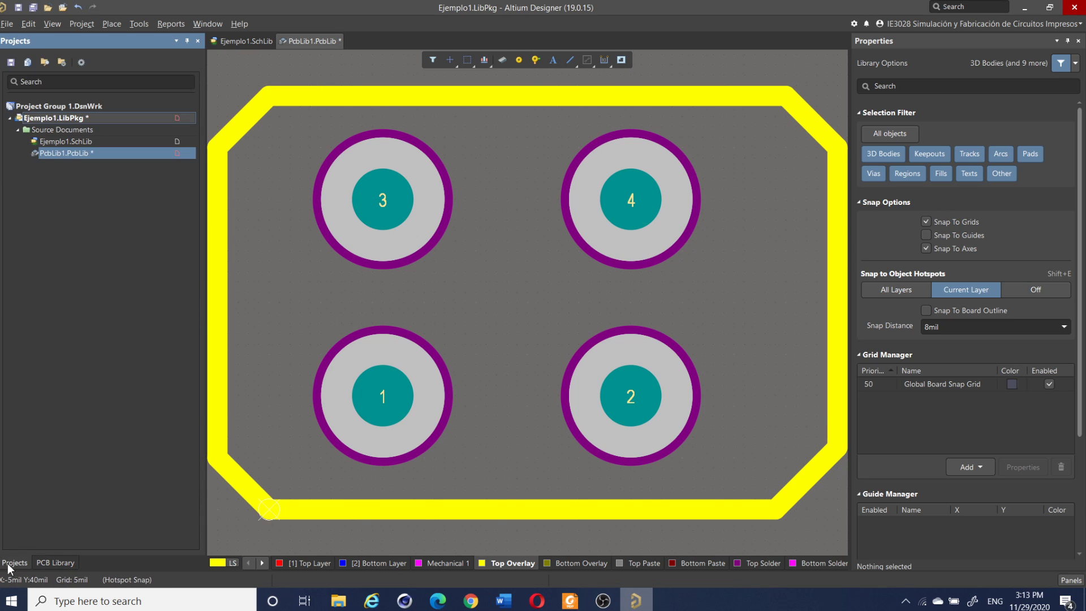
pyautogui.rightClick(74, 151)
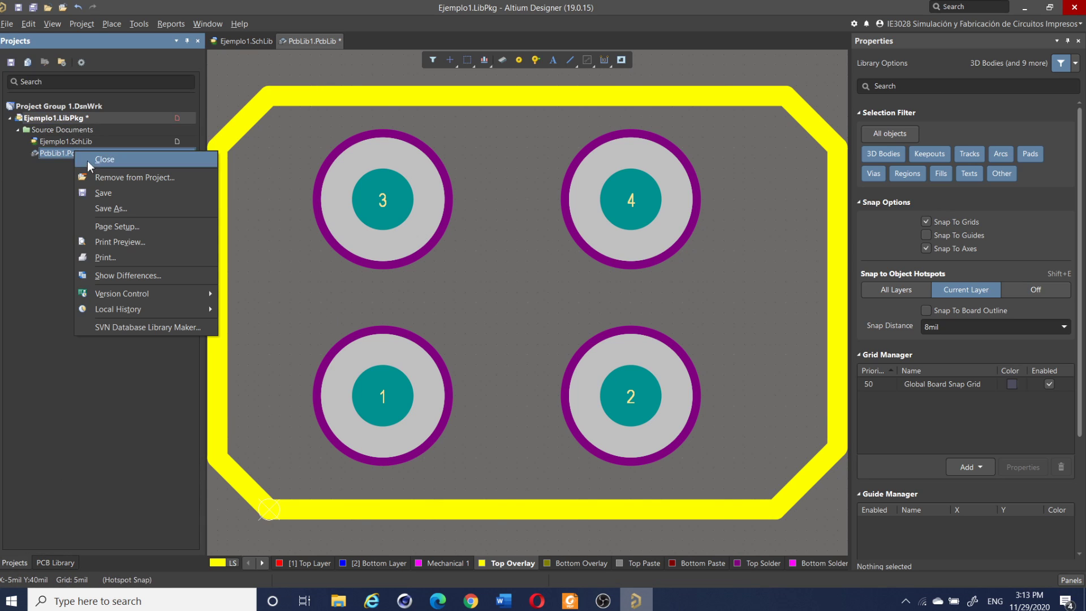
pyautogui.click(121, 196)
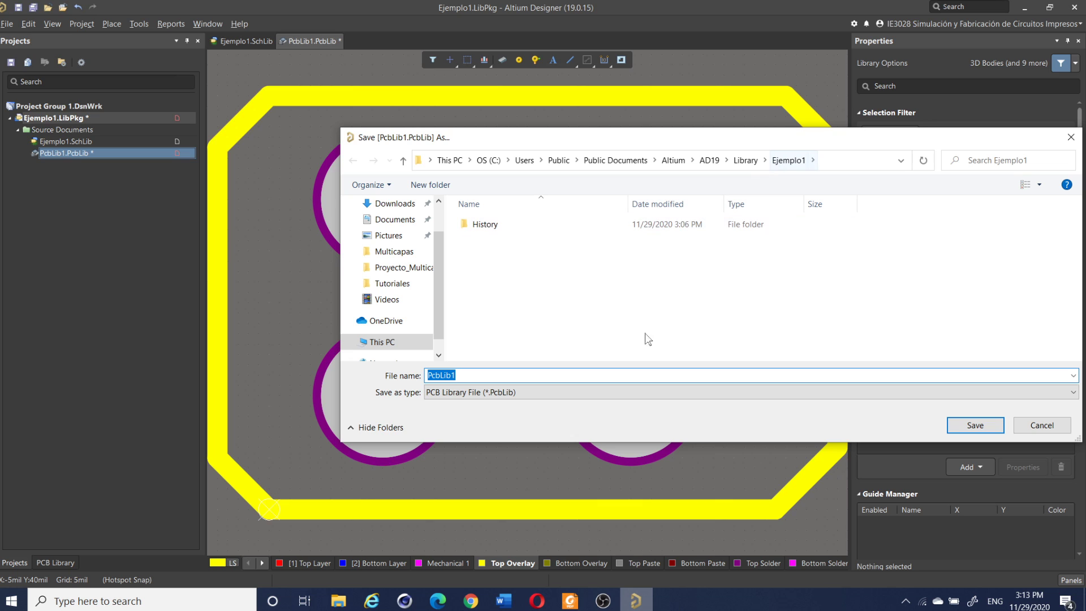
pyautogui.click(975, 425)
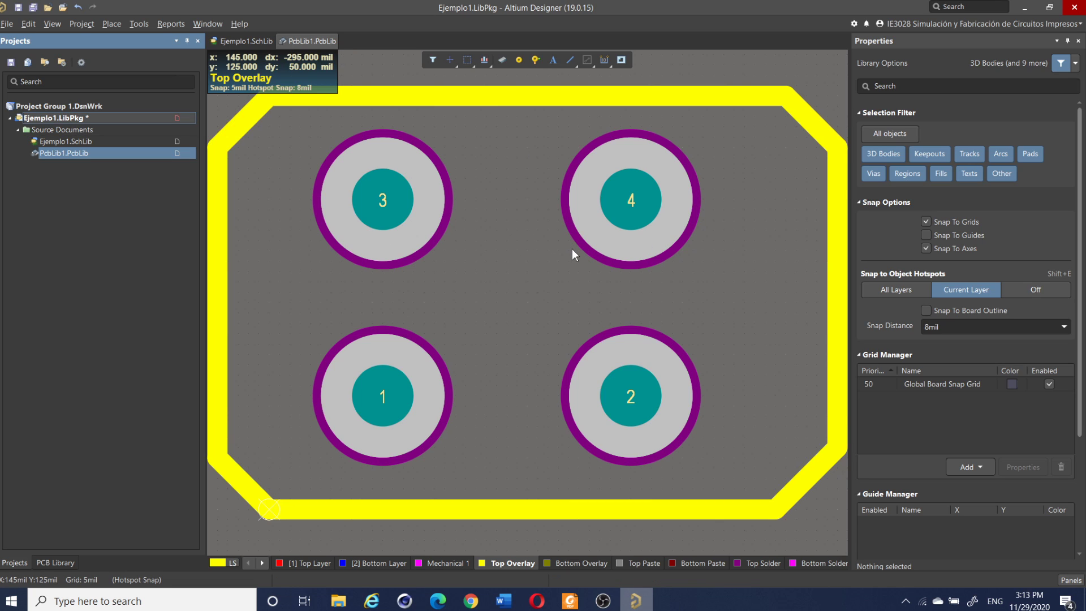
# Step: Place a rectangular extruded 3D body of about 310 by 210 mil on Mechanical 1, covering the whole yellow footprint outline
pyautogui.keyDown('ctrl'); pyautogui.scroll(-2, 521, 278); pyautogui.keyUp('ctrl')
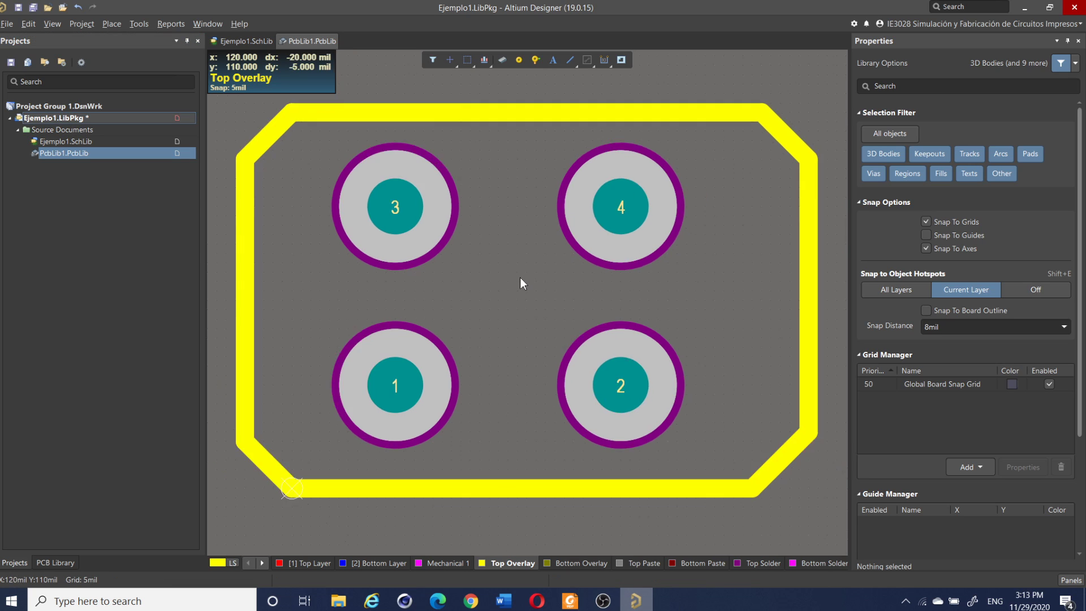
pyautogui.keyDown('ctrl'); pyautogui.scroll(1, 521, 278); pyautogui.keyUp('ctrl')
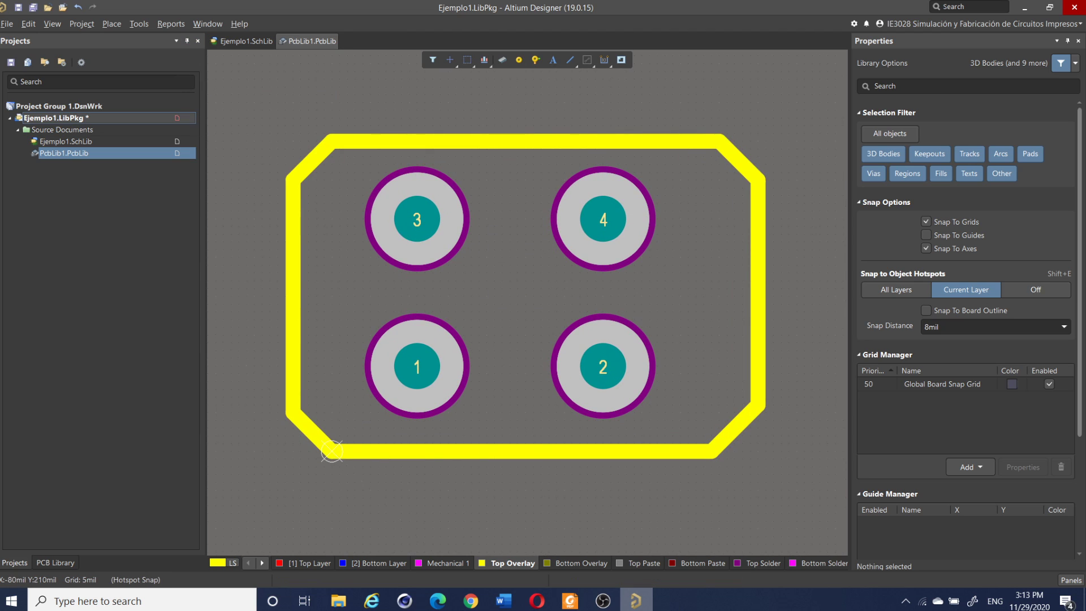
pyautogui.click(111, 23)
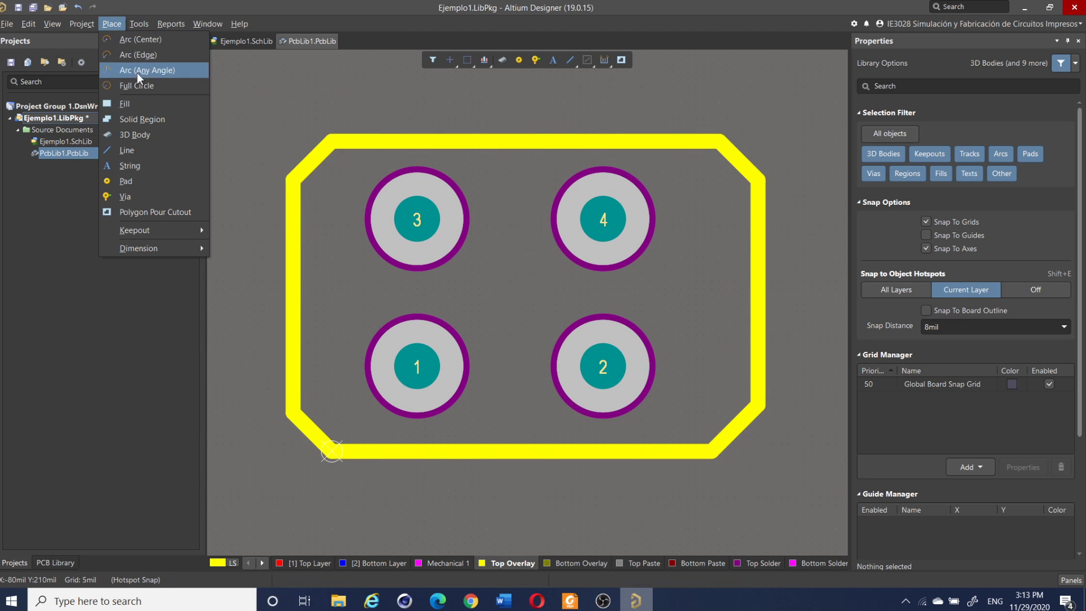
pyautogui.click(149, 135)
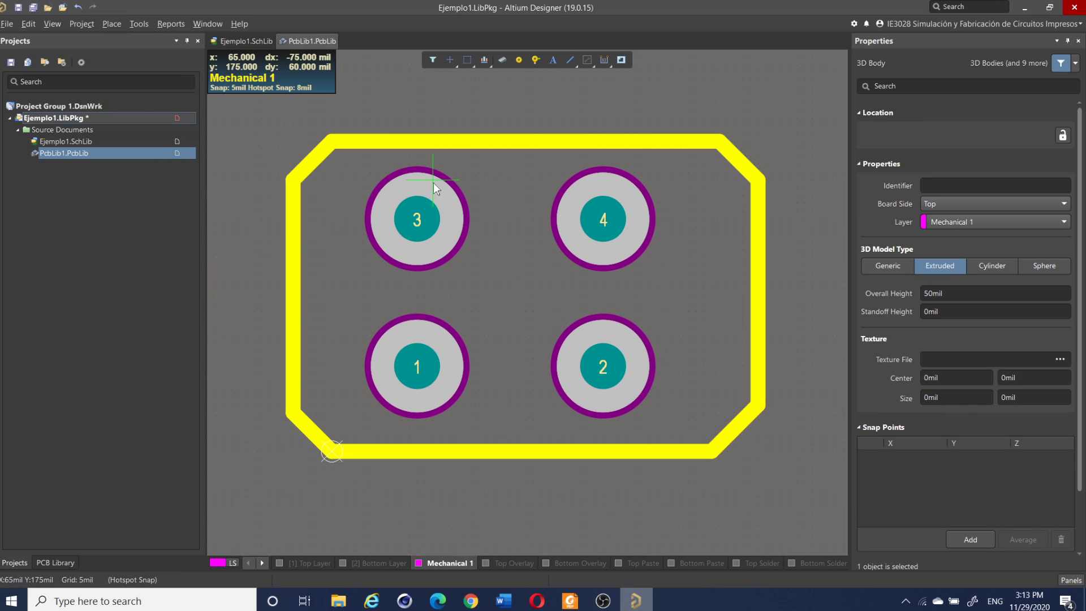
pyautogui.click(285, 135)
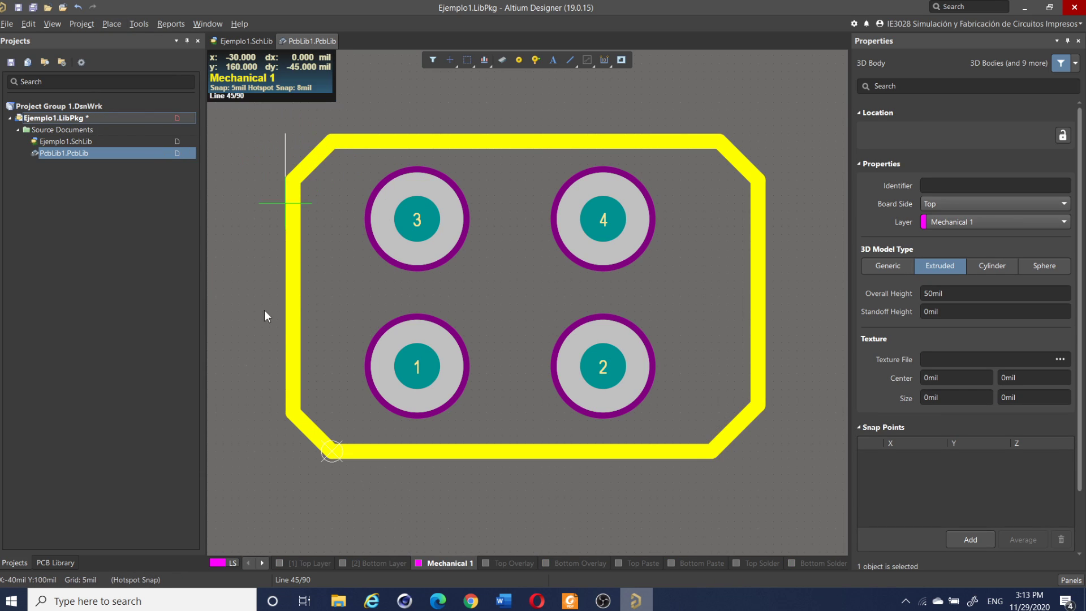
pyautogui.click(284, 458)
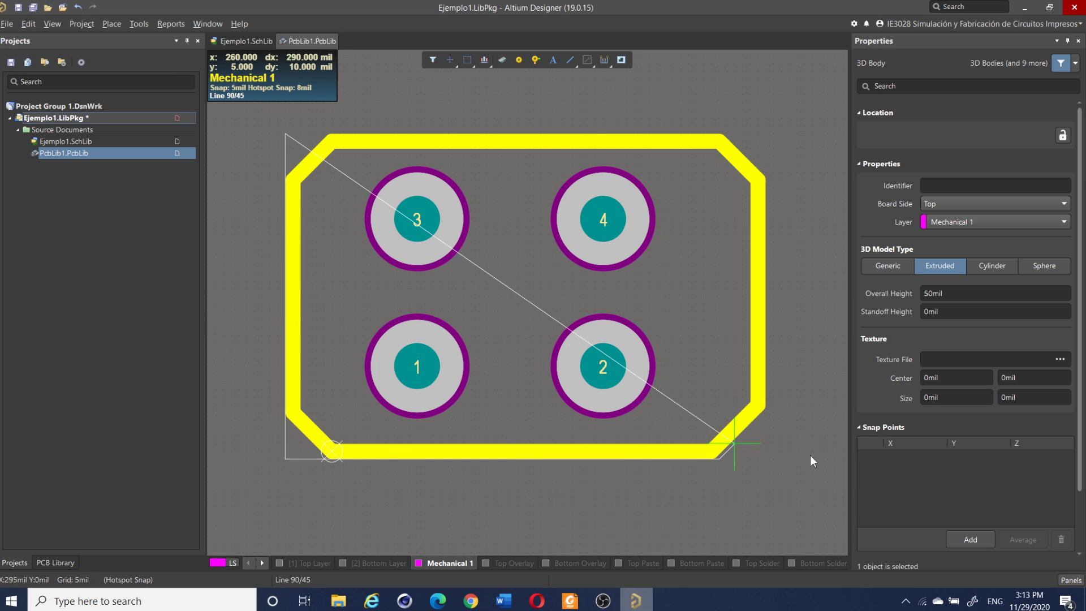
pyautogui.click(765, 458)
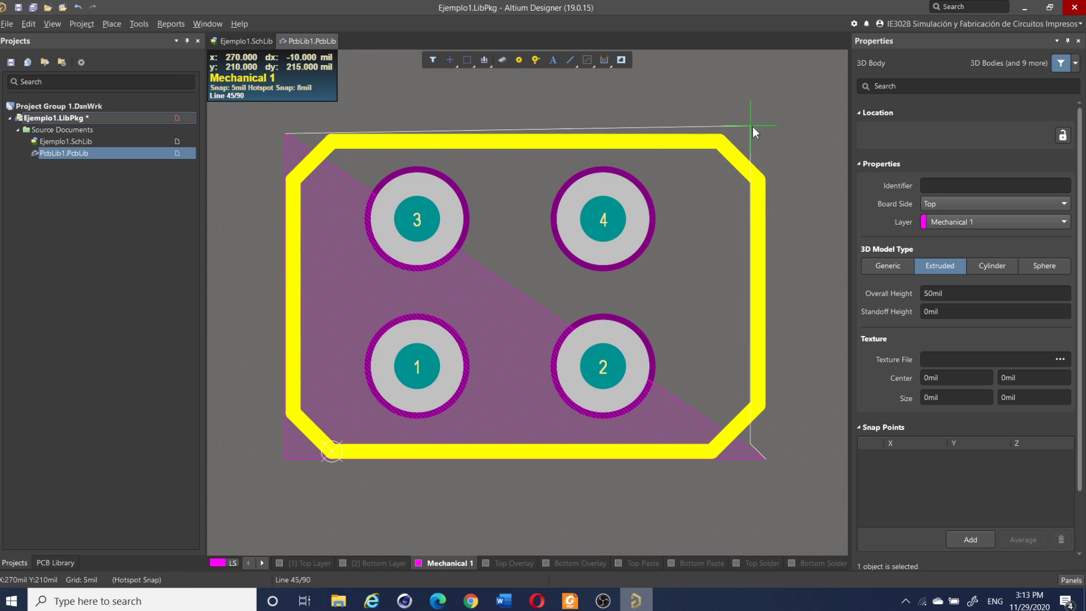
pyautogui.click(766, 134)
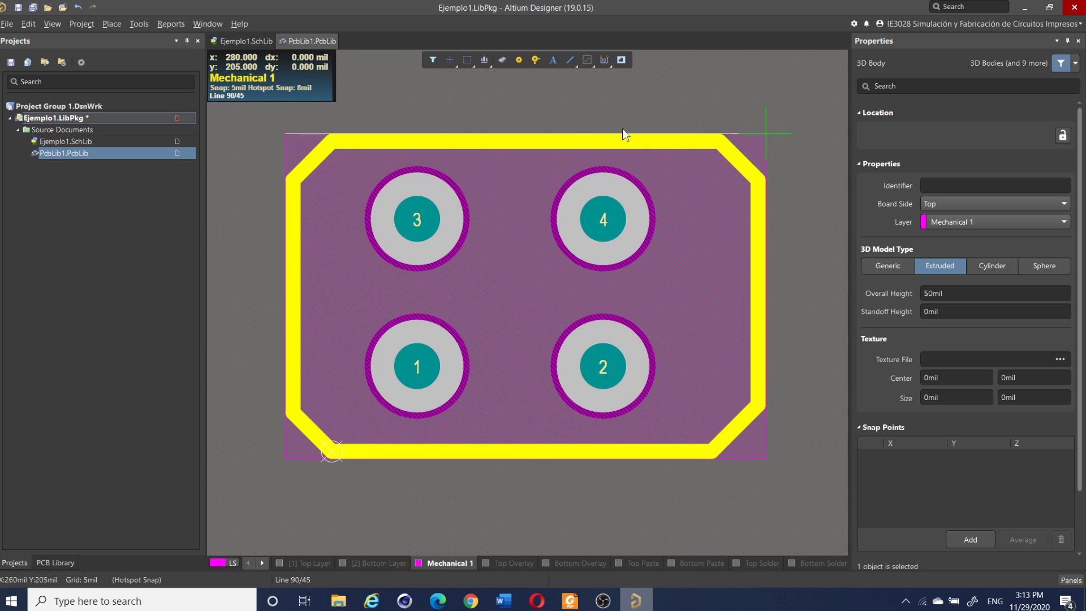
pyautogui.click(283, 133)
pyautogui.rightClick(386, 210)
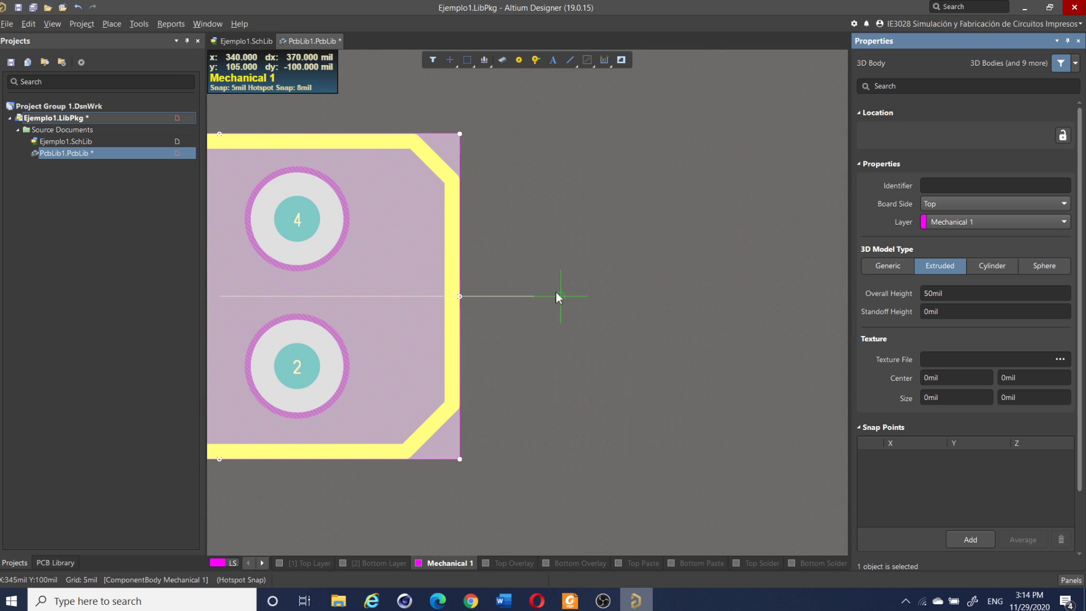
pyautogui.moveTo(540, 316); pyautogui.dragTo(784, 294, button='right')
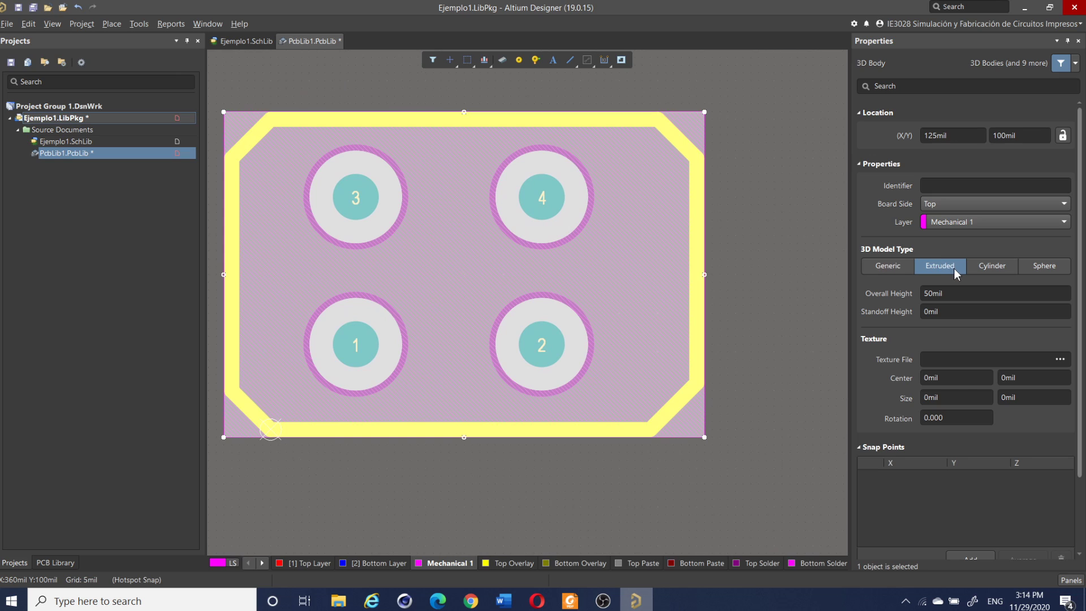
pyautogui.click(882, 266)
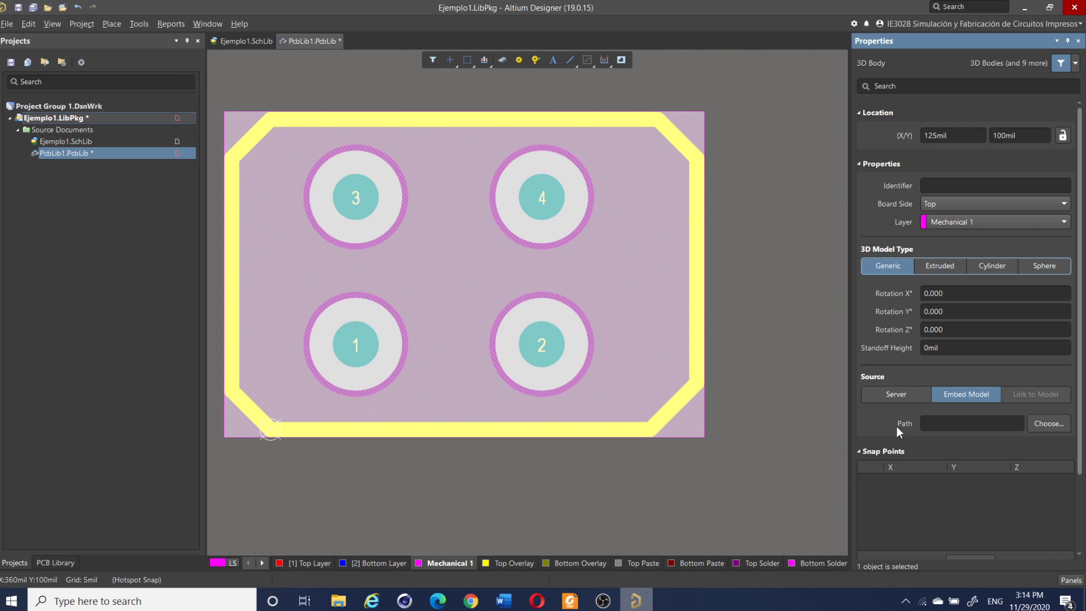
pyautogui.click(1036, 426)
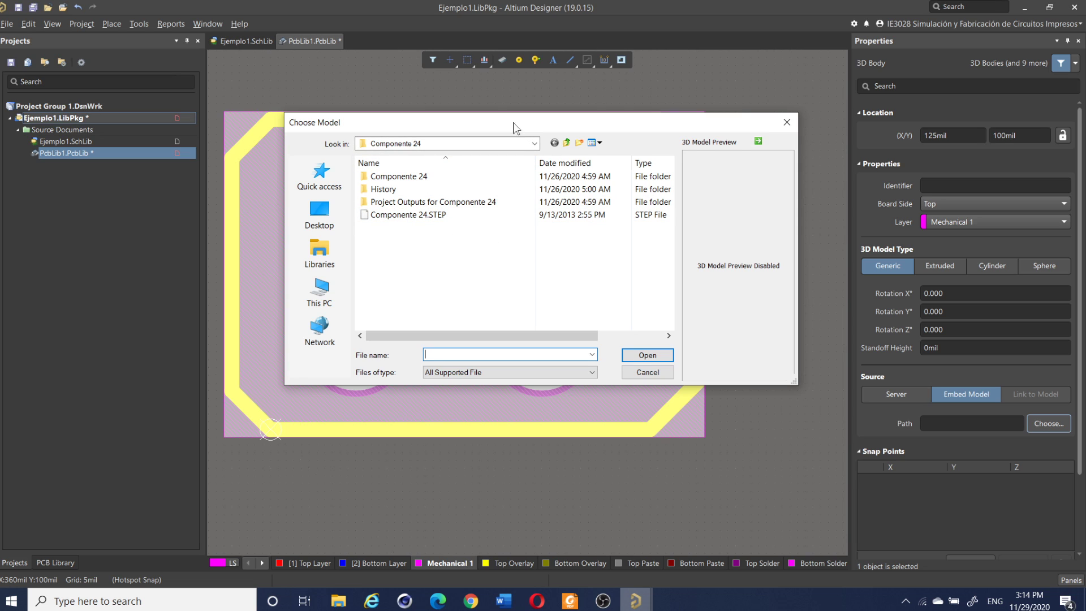
pyautogui.moveTo(508, 123); pyautogui.dragTo(539, 119)
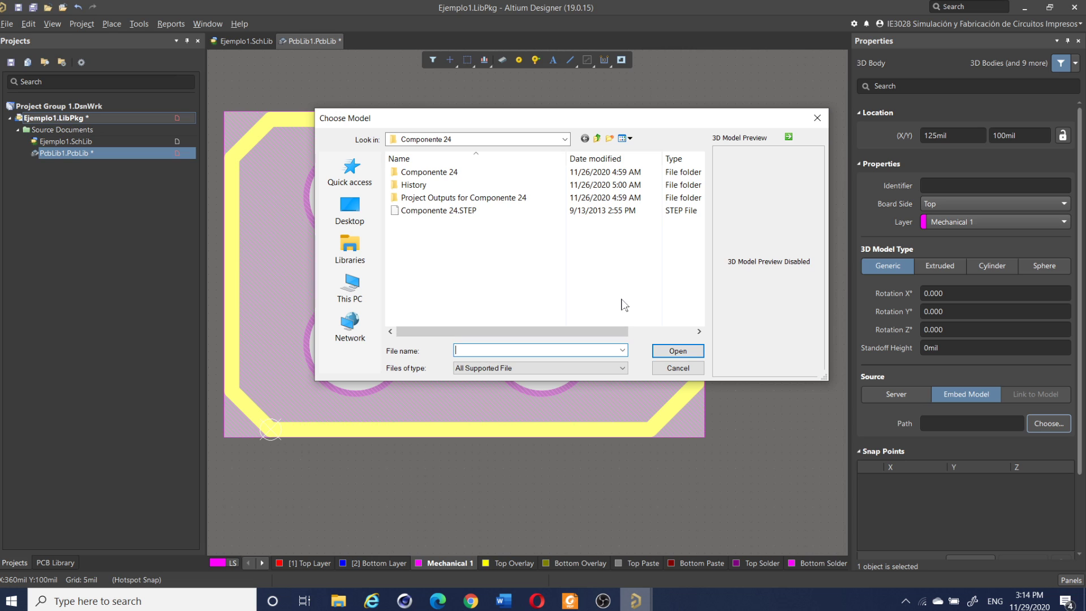
pyautogui.click(679, 368)
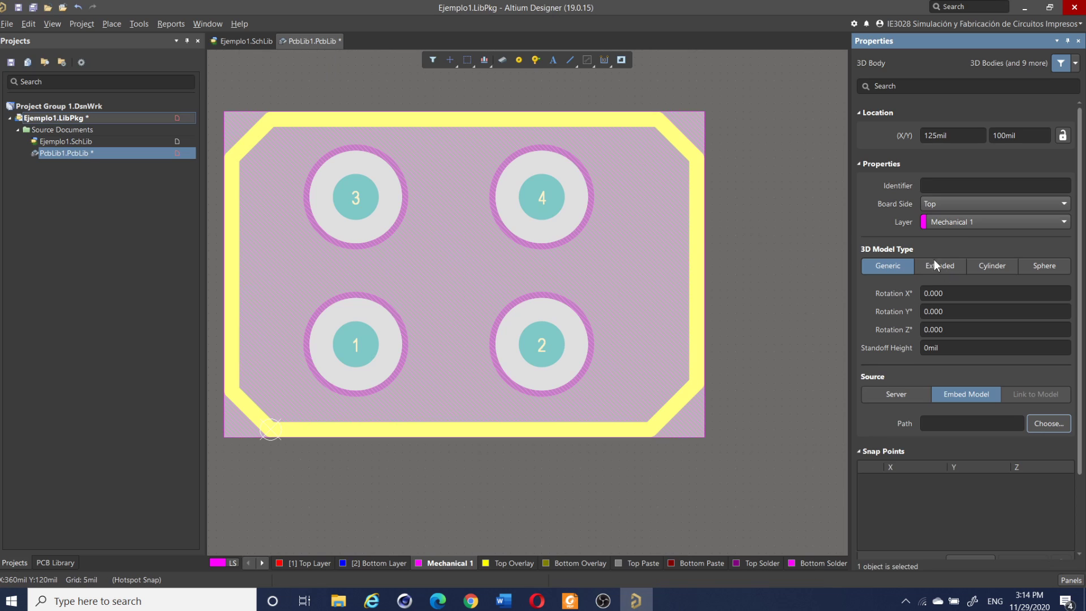
# Step: Change the 3D body's model type to Cylinder and move it to X 110 mil, Y 100 mil
pyautogui.click(945, 270)
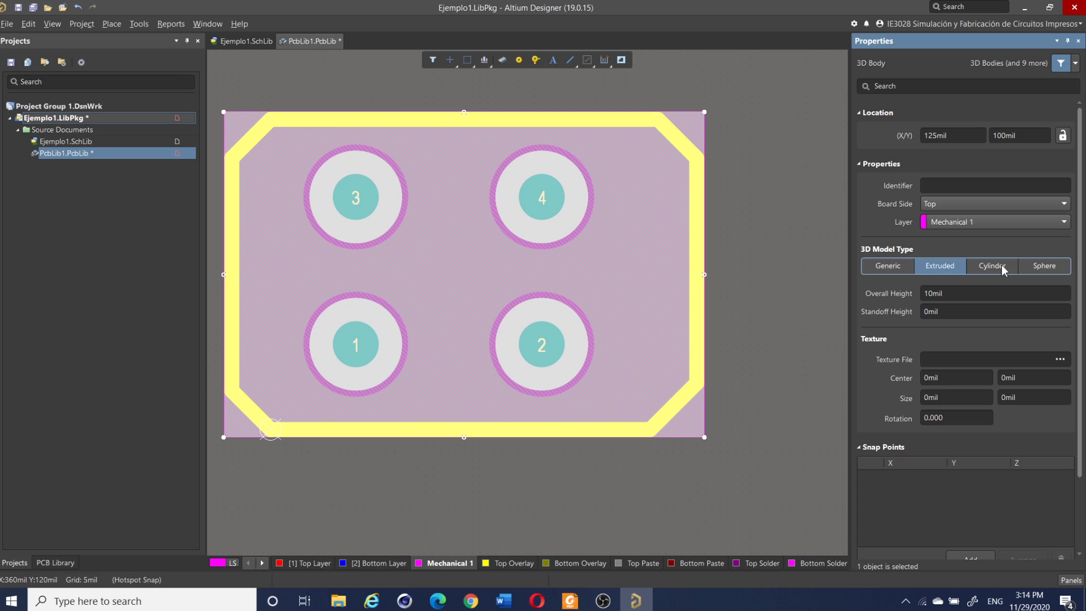
pyautogui.click(1001, 265)
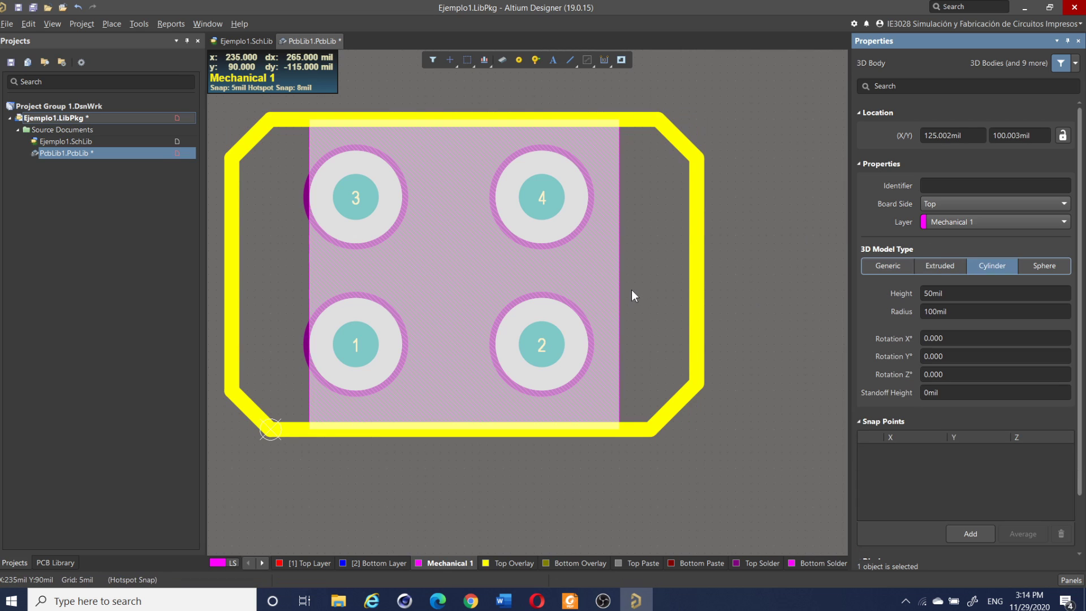
pyautogui.moveTo(594, 273); pyautogui.dragTo(594, 275)
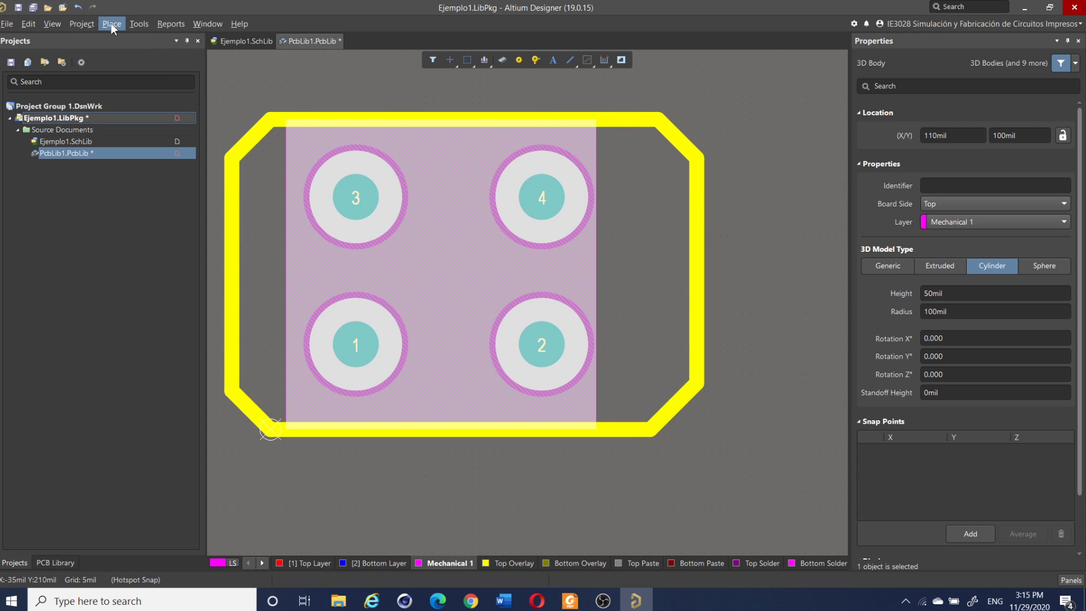
# Step: Switch to 3D Layout Mode and examine the cylinder over the pads from an oblique angle
pyautogui.click(53, 24)
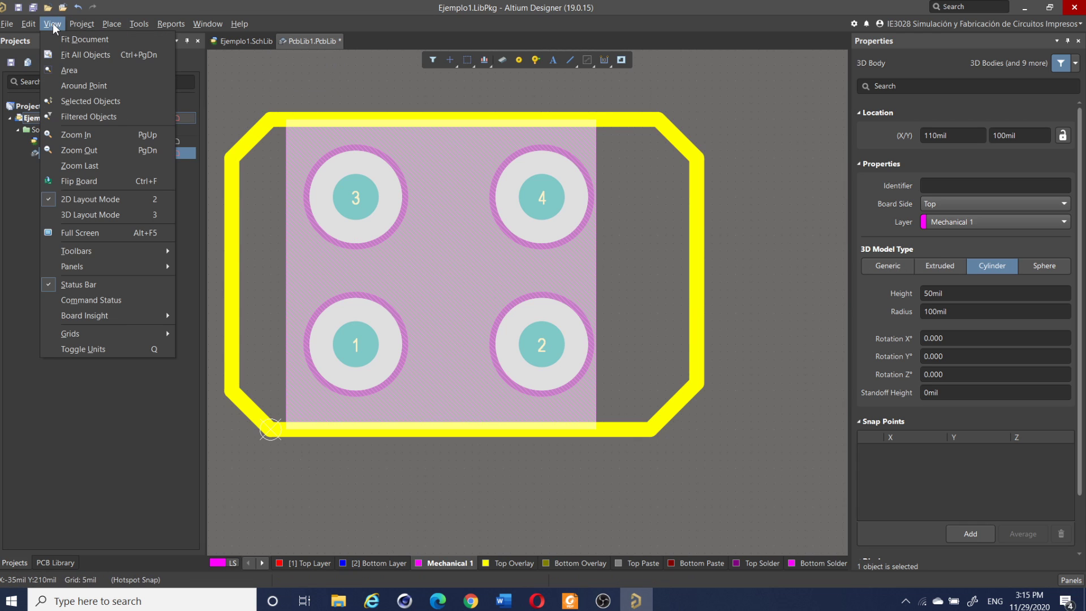
pyautogui.click(93, 215)
pyautogui.moveTo(668, 299); pyautogui.dragTo(685, 257, button='right')
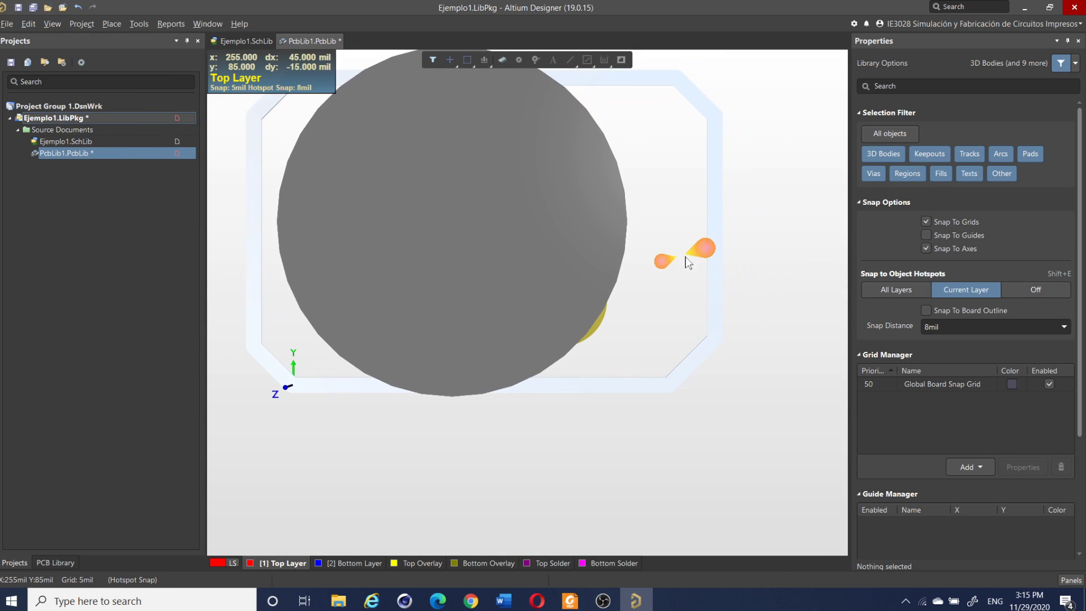
pyautogui.press('shift')
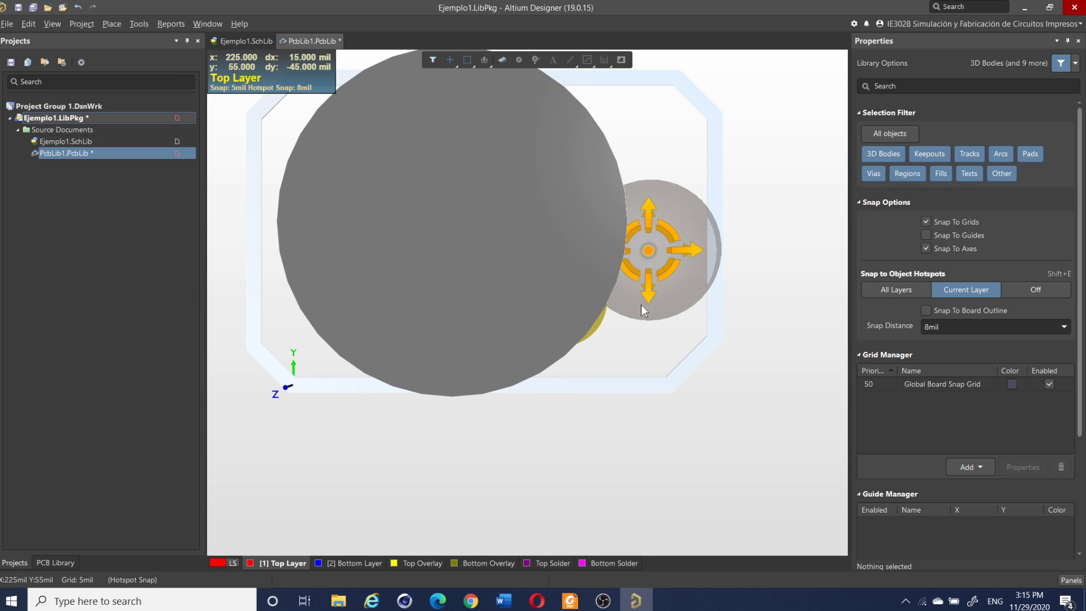
pyautogui.keyDown('shift'); pyautogui.moveTo(640, 304); pyautogui.dragTo(582, 148, button='right'); pyautogui.keyUp('shift')
# Step: Set the cylinder's radius to 20 mil and move it over pad 2, at about X 175 mil, Y 50 mil
pyautogui.click(527, 207)
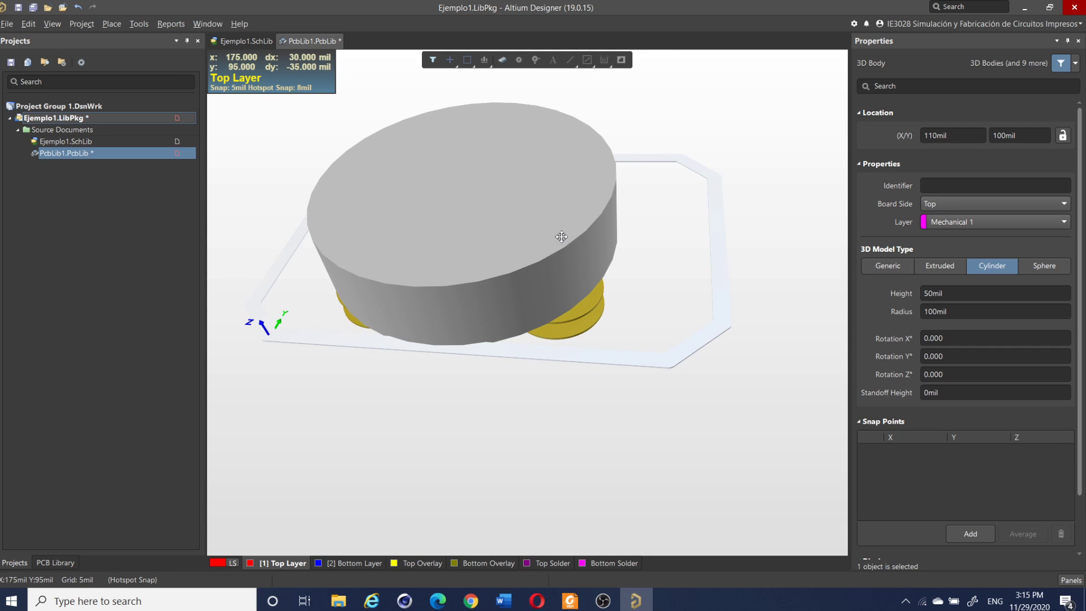
pyautogui.click(935, 311)
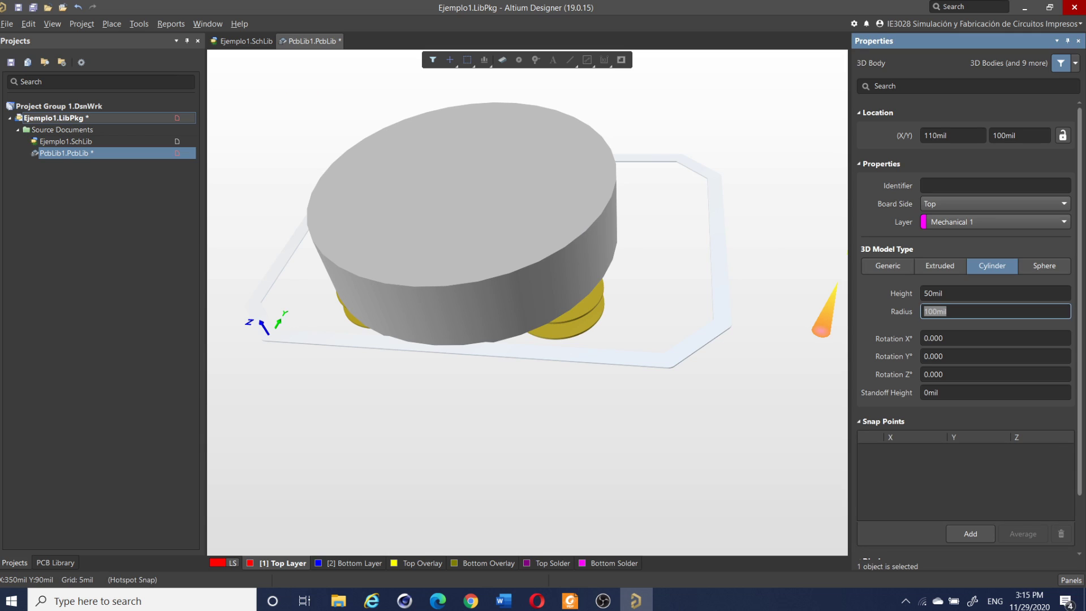
pyautogui.press('Return')
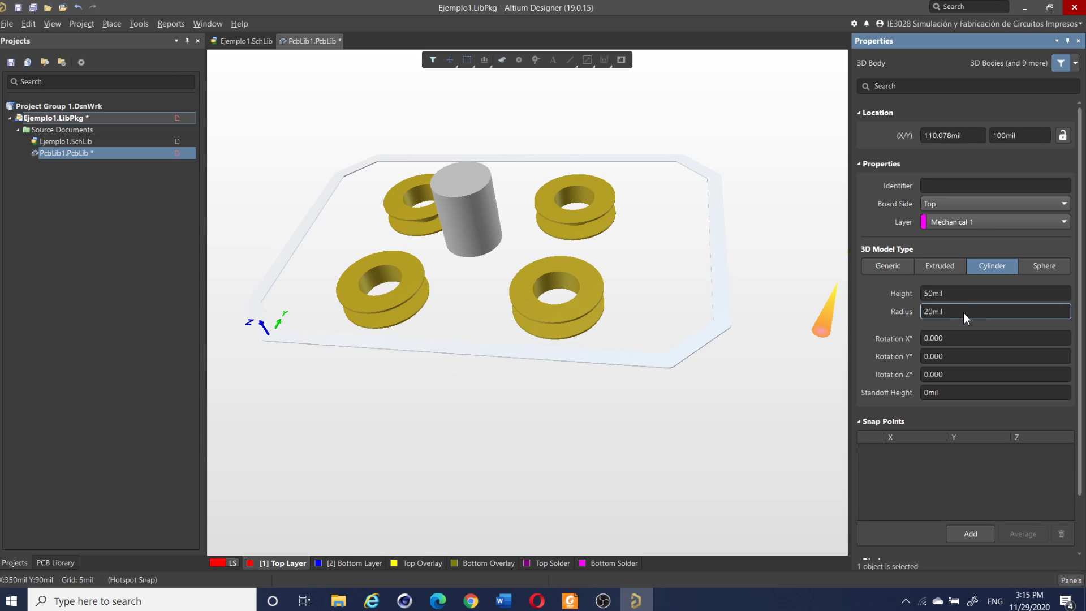
pyautogui.click(463, 212)
pyautogui.moveTo(466, 219); pyautogui.dragTo(562, 266)
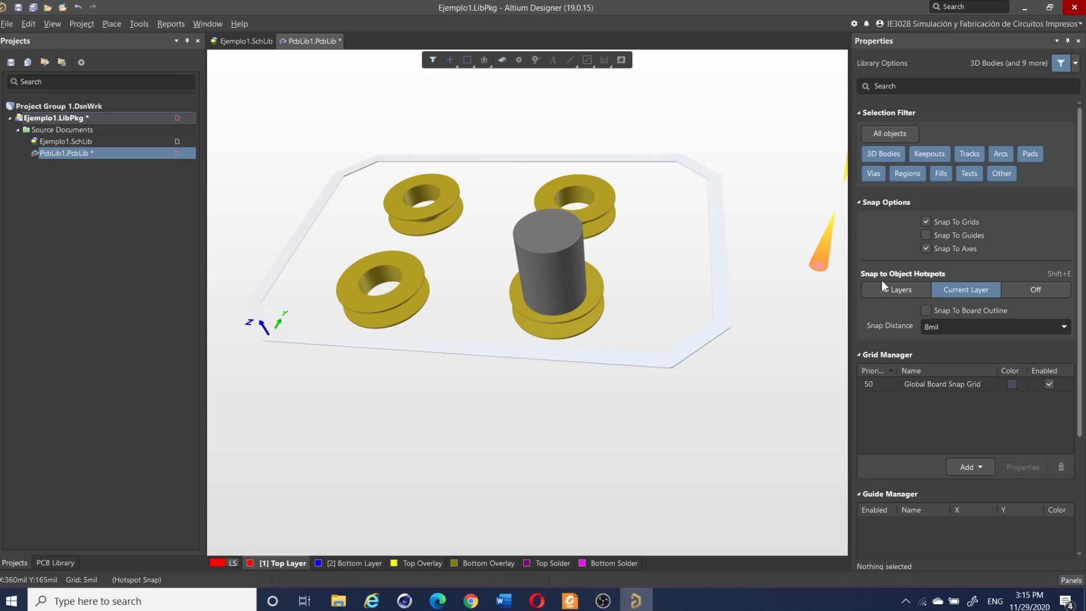
# Step: Set the standoff height of the cylinder on pad 2 to 10 mil
pyautogui.click(555, 277)
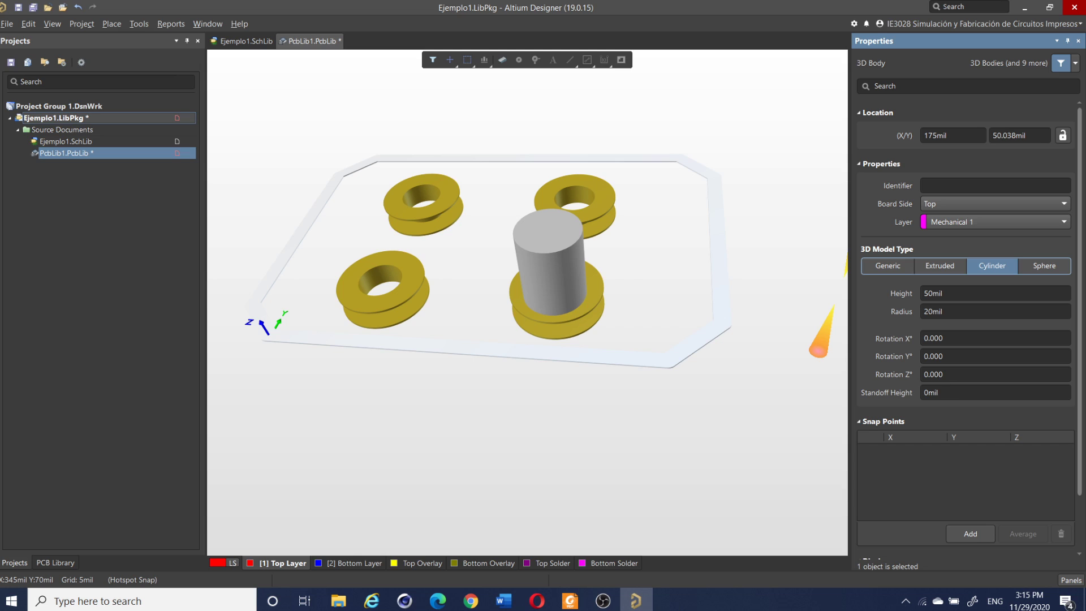
pyautogui.click(995, 392)
pyautogui.write('10')
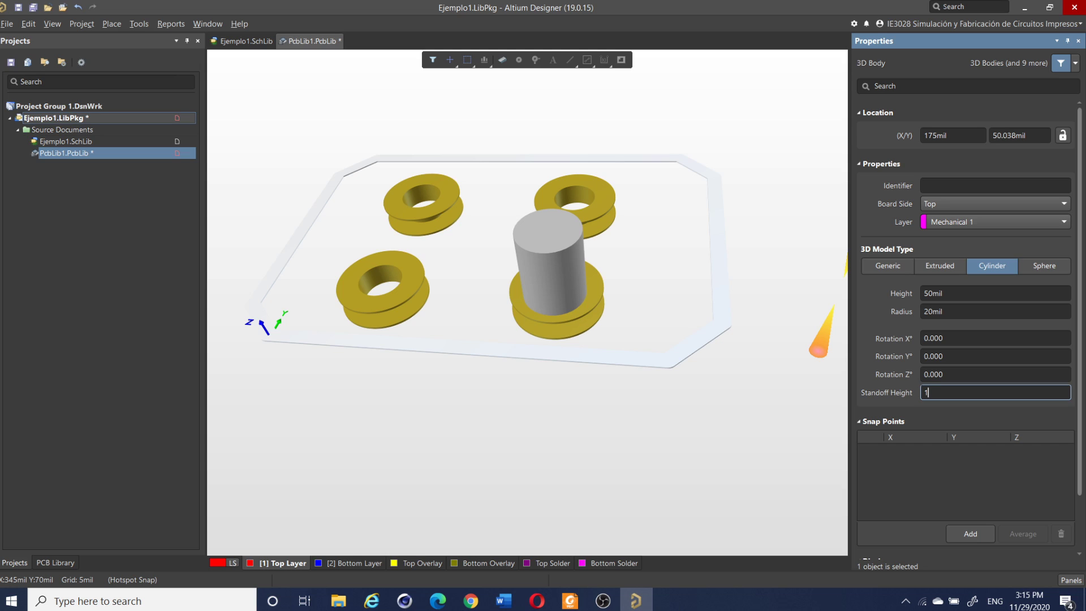
pyautogui.press('Return')
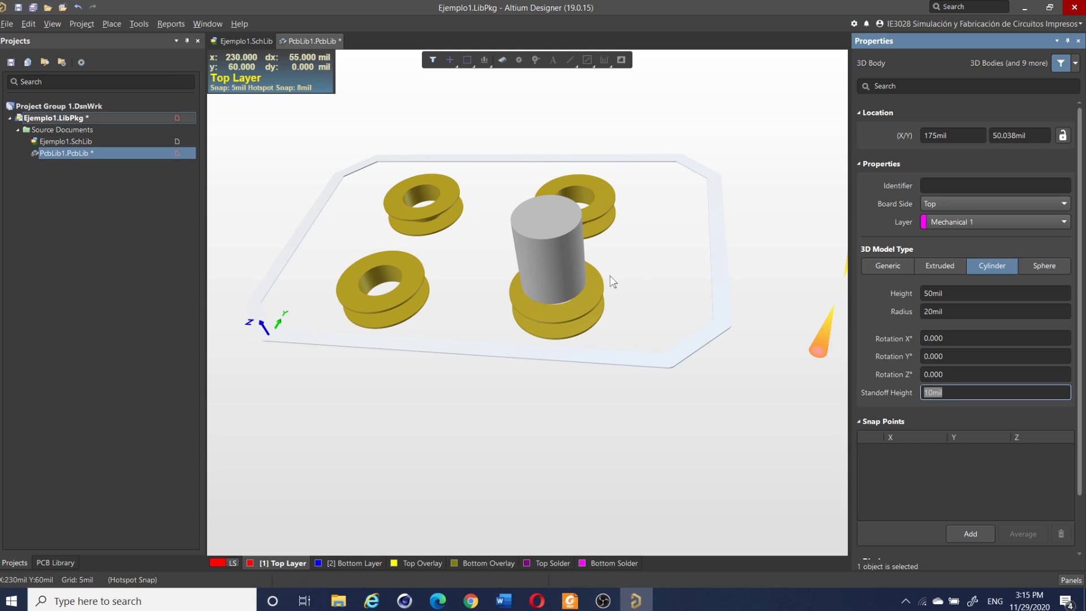
pyautogui.click(568, 269)
pyautogui.click(568, 268)
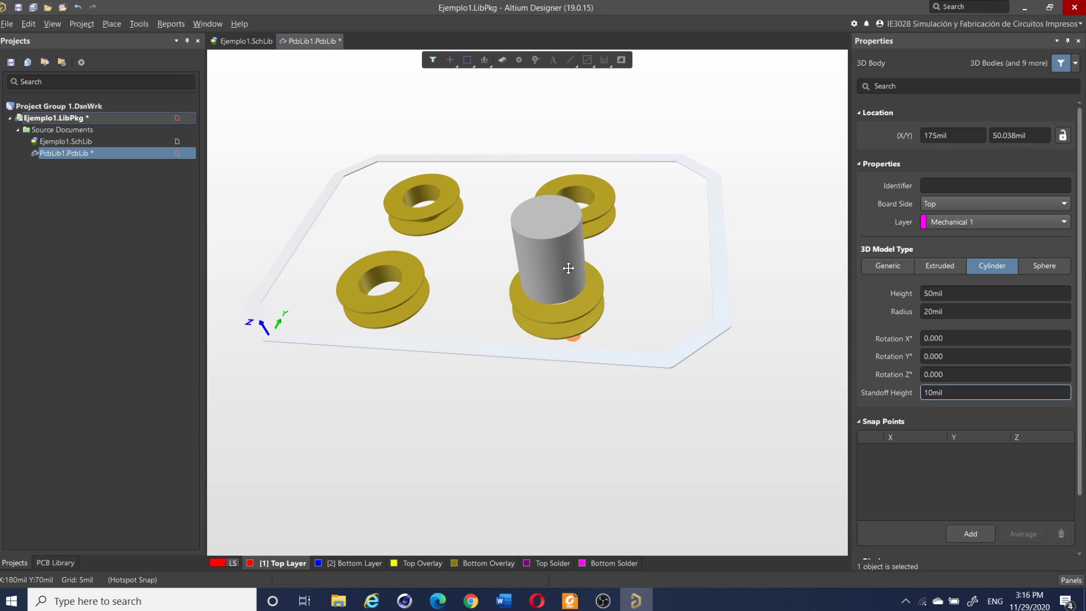
pyautogui.hotkey('ctrl', 'c')
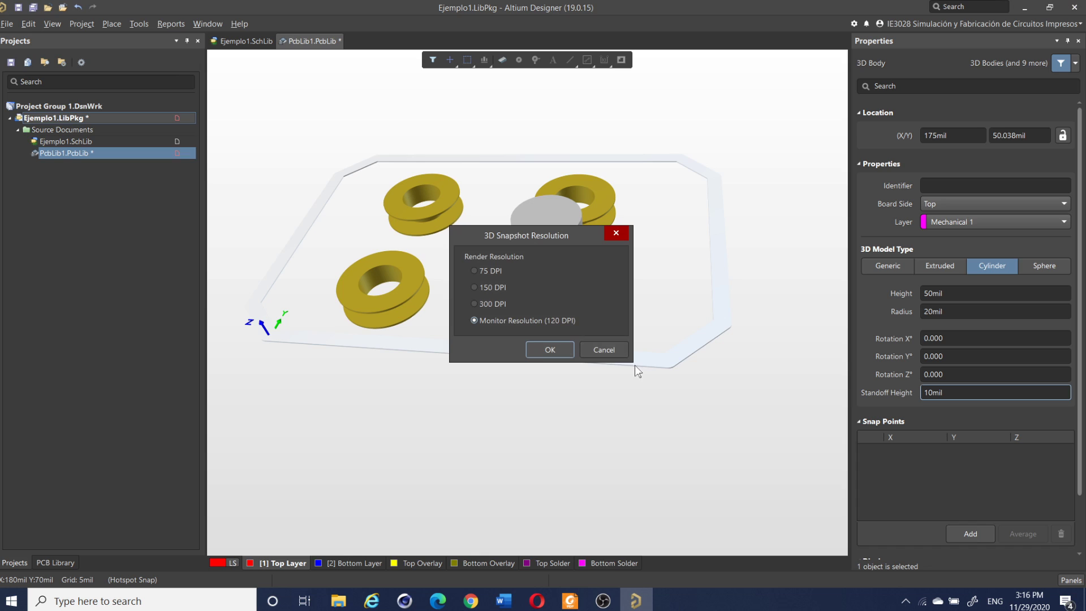
pyautogui.click(603, 350)
pyautogui.click(561, 280)
pyautogui.click(586, 287)
pyautogui.click(586, 287)
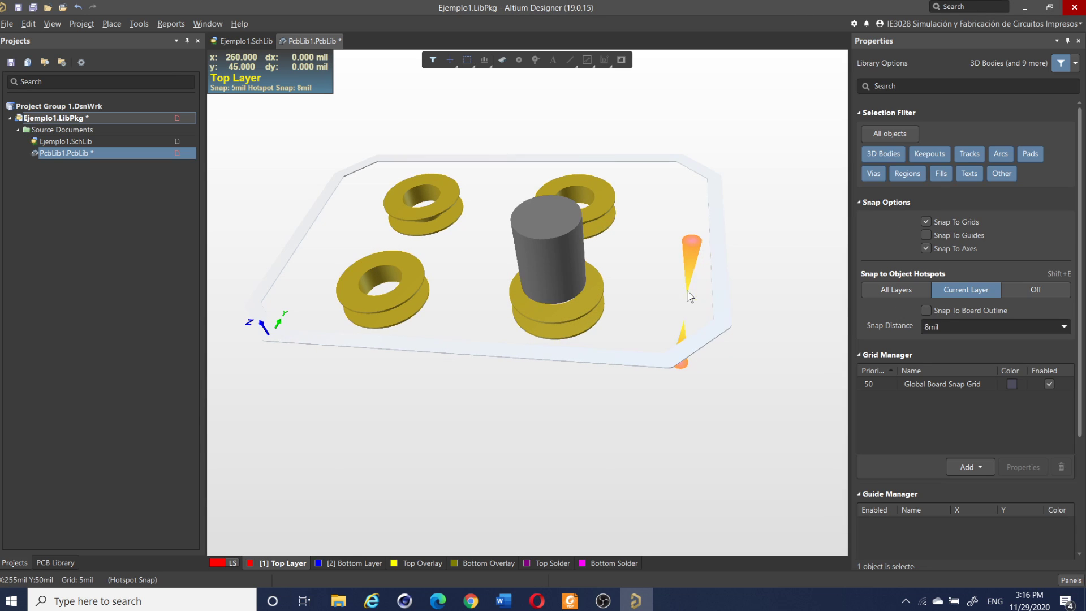
# Step: Draw a narrow extruded 3D body on Mechanical 1, 50 mil high, starting at pad 1 and extending toward pad 3
pyautogui.click(113, 22)
pyautogui.click(151, 134)
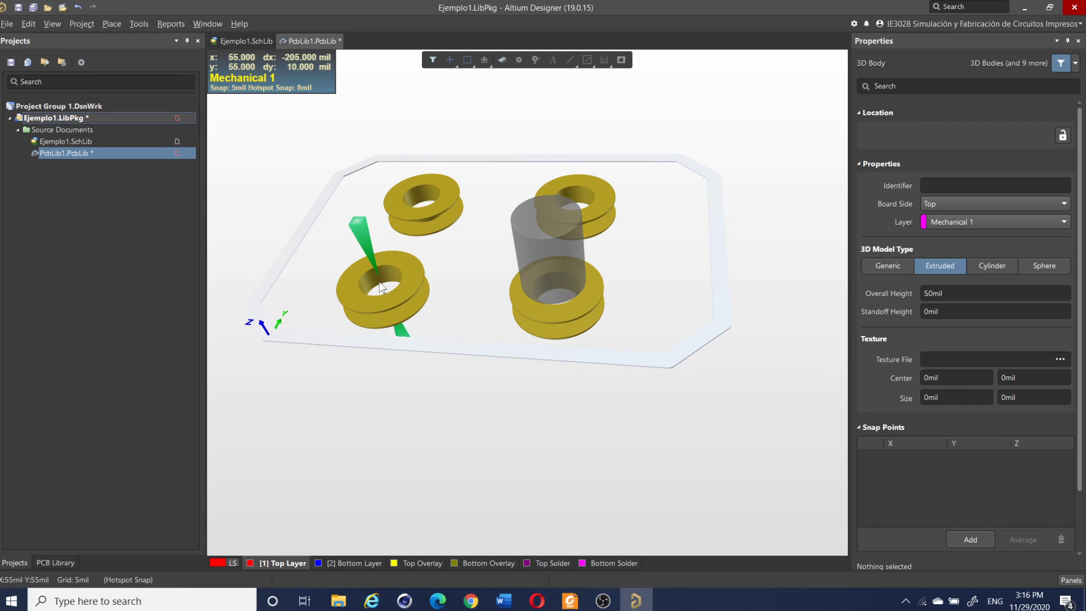
pyautogui.click(379, 281)
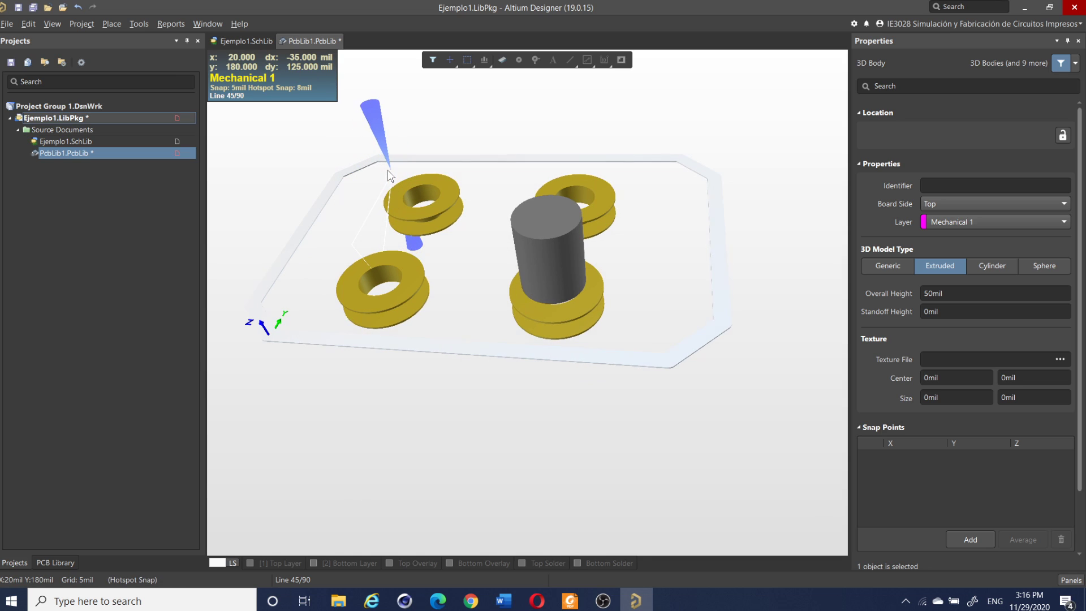
pyautogui.click(412, 232)
pyautogui.press('space')
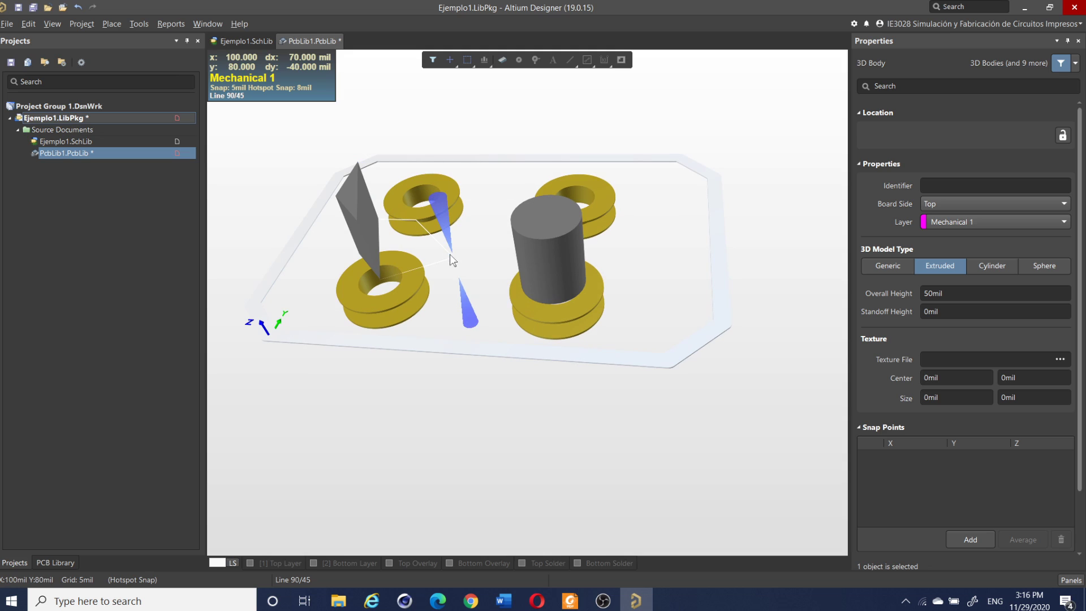
pyautogui.rightClick(436, 258)
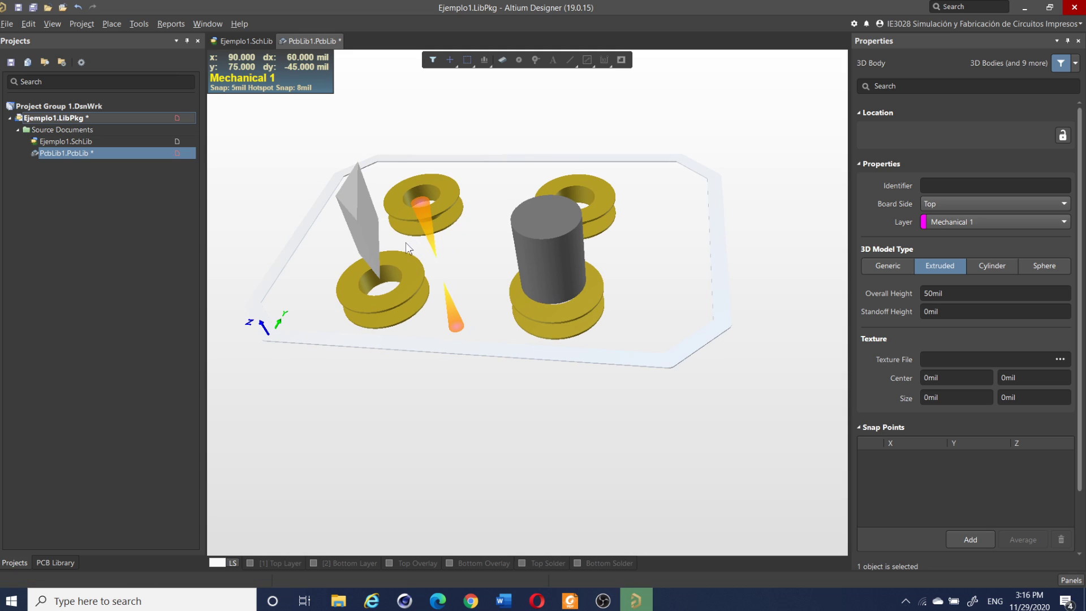
# Step: Draw a second small extruded 3D body on Mechanical 1 beside pad 3 and finish placing bodies
pyautogui.click(368, 229)
pyautogui.rightClick(354, 219)
pyautogui.click(379, 231)
pyautogui.click(358, 232)
pyautogui.rightClick(398, 175)
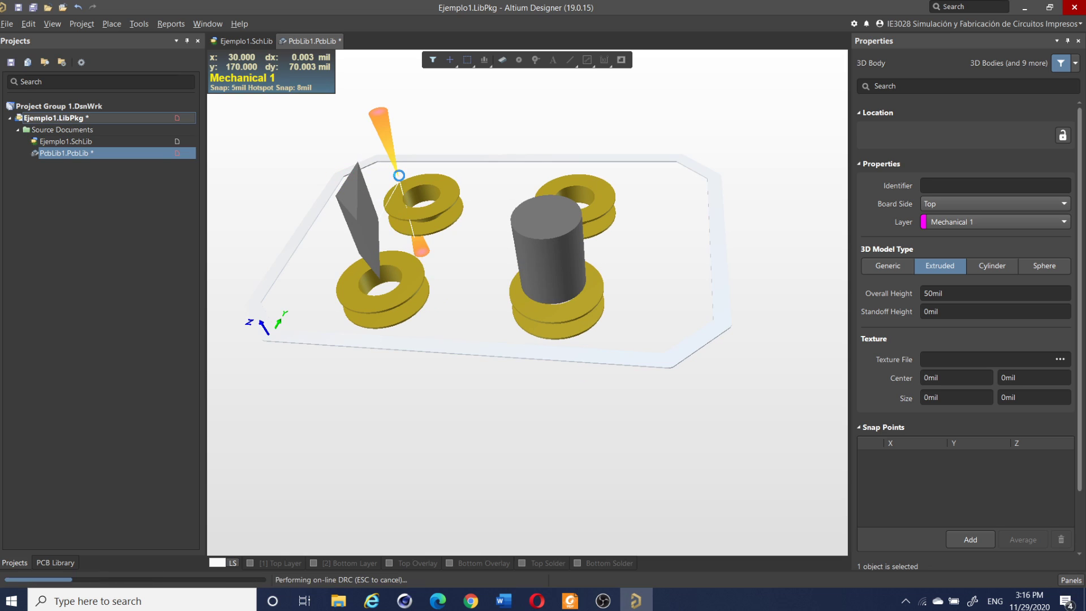
pyautogui.rightClick(399, 181)
# Step: Move the extruded body at pad 1 to about X 82.5 mil, Y 32.5 mil and change its model type to Sphere
pyautogui.click(367, 216)
pyautogui.moveTo(365, 216); pyautogui.dragTo(395, 284)
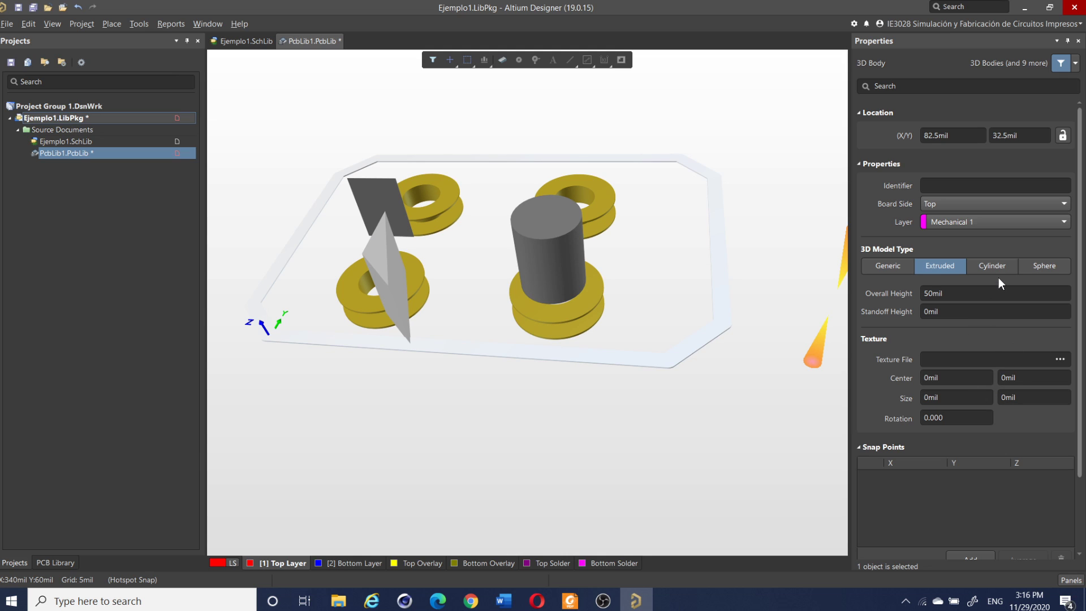
pyautogui.click(1045, 265)
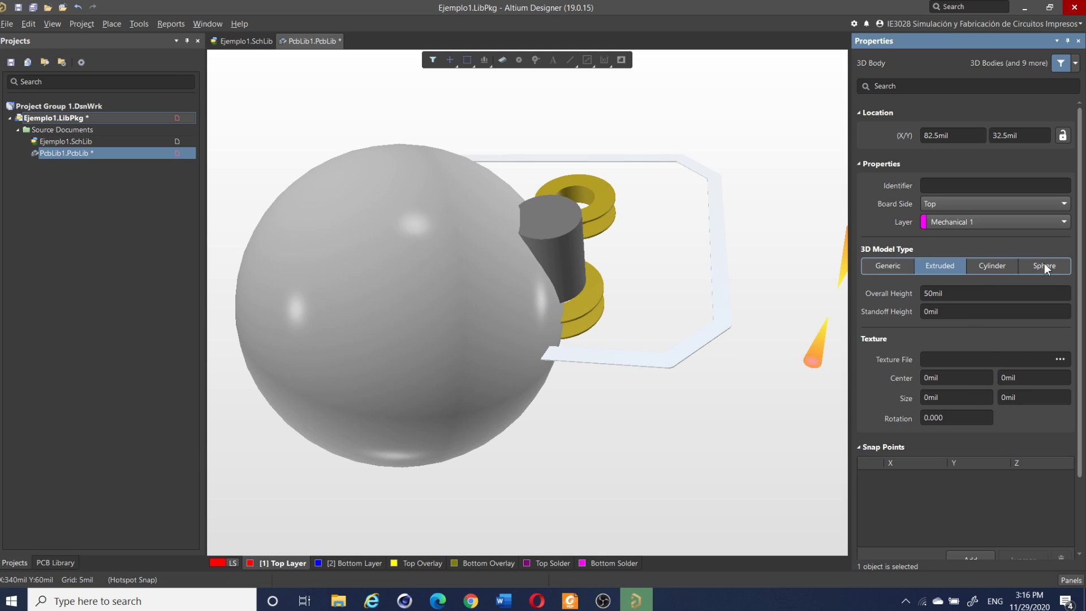
pyautogui.moveTo(425, 342); pyautogui.dragTo(570, 198)
pyautogui.click(428, 312)
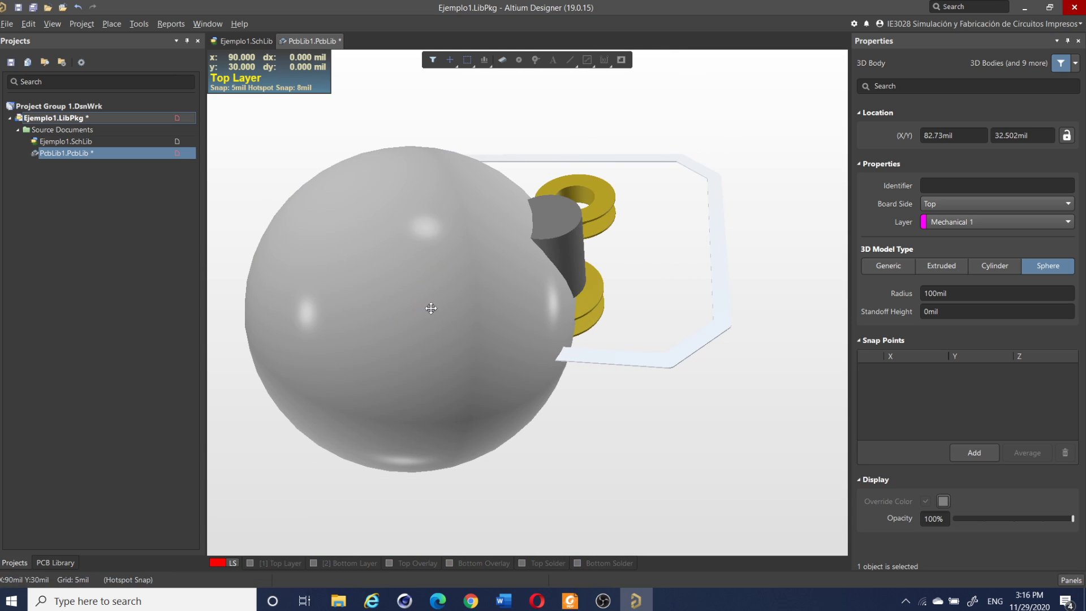
# Step: Set the sphere's radius to 20 mil and move it between the pads, to about X 95 mil, Y 95 mil
pyautogui.doubleClick(933, 293)
pyautogui.write('20')
pyautogui.press('Return')
pyautogui.moveTo(412, 309); pyautogui.dragTo(452, 242)
pyautogui.rightClick(714, 273)
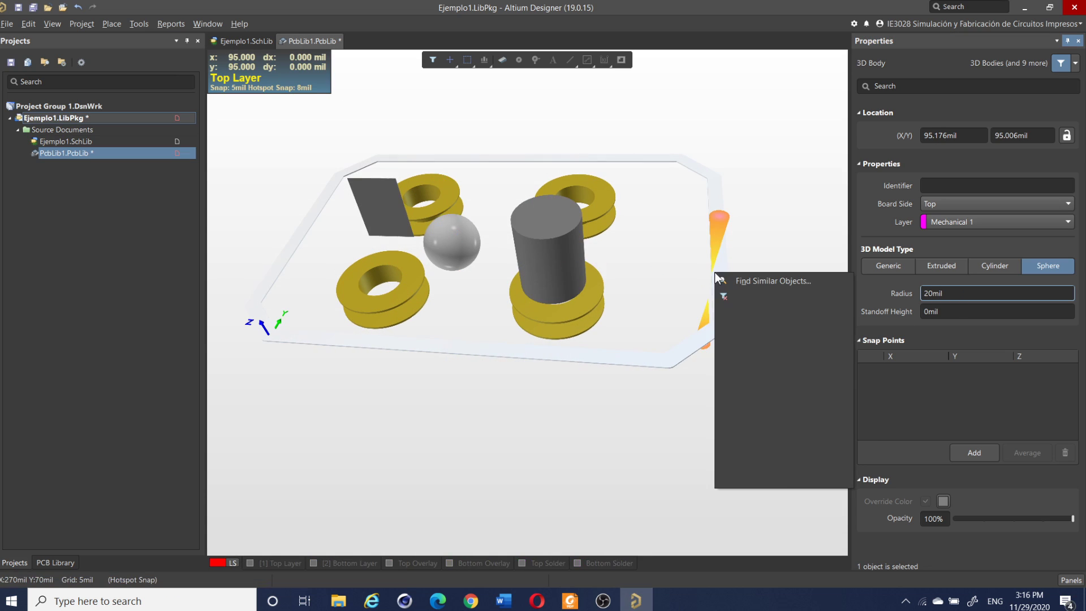
pyautogui.click(651, 209)
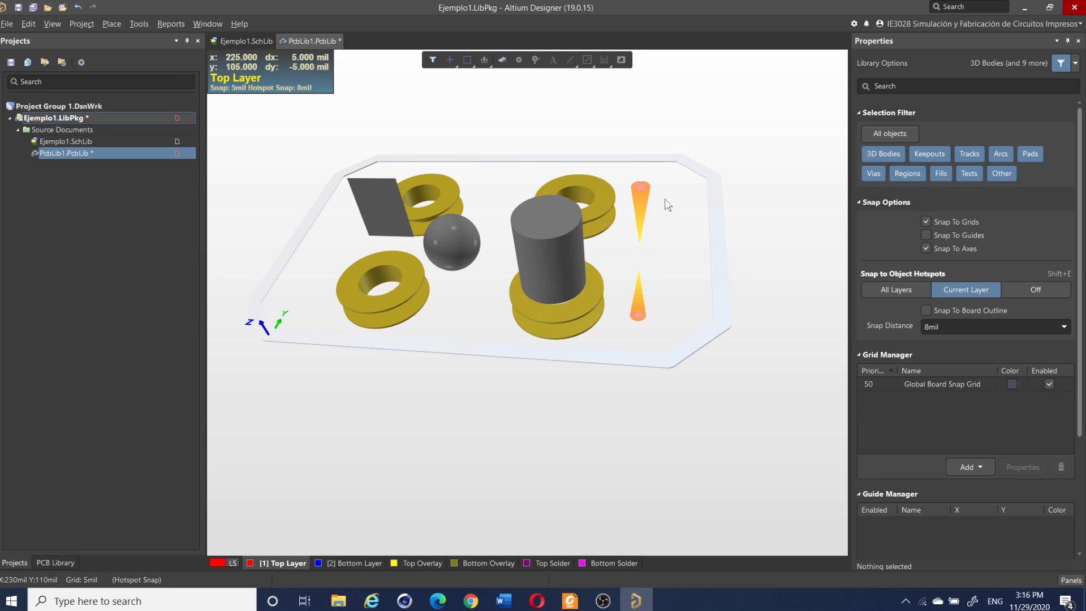
pyautogui.rightClick(631, 242)
pyautogui.press('Escape')
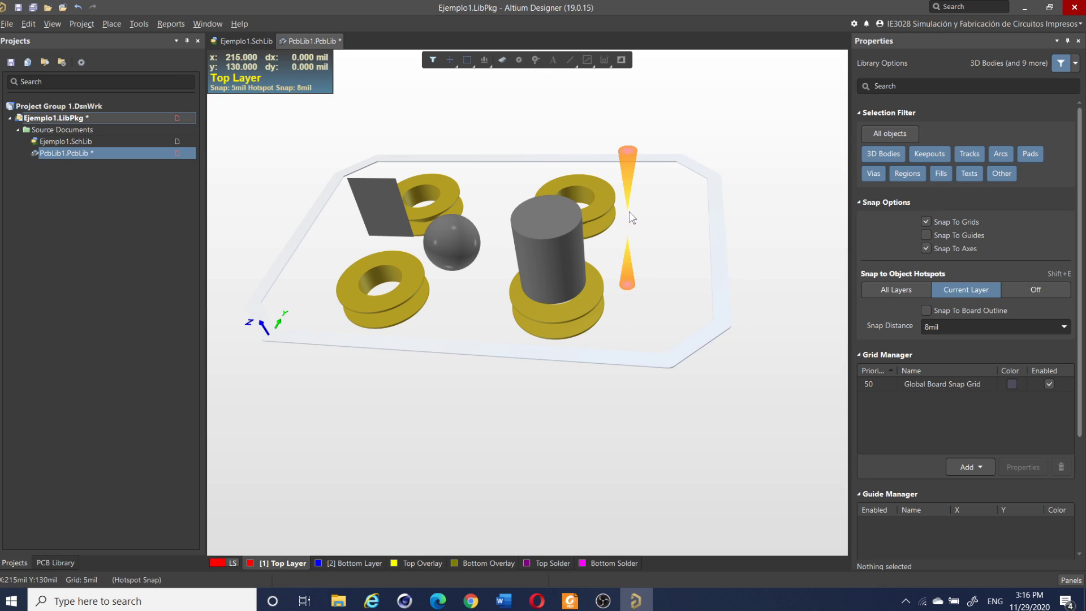
# Step: Save the PcbLib1 footprint library and close the Properties panel
pyautogui.rightClick(50, 151)
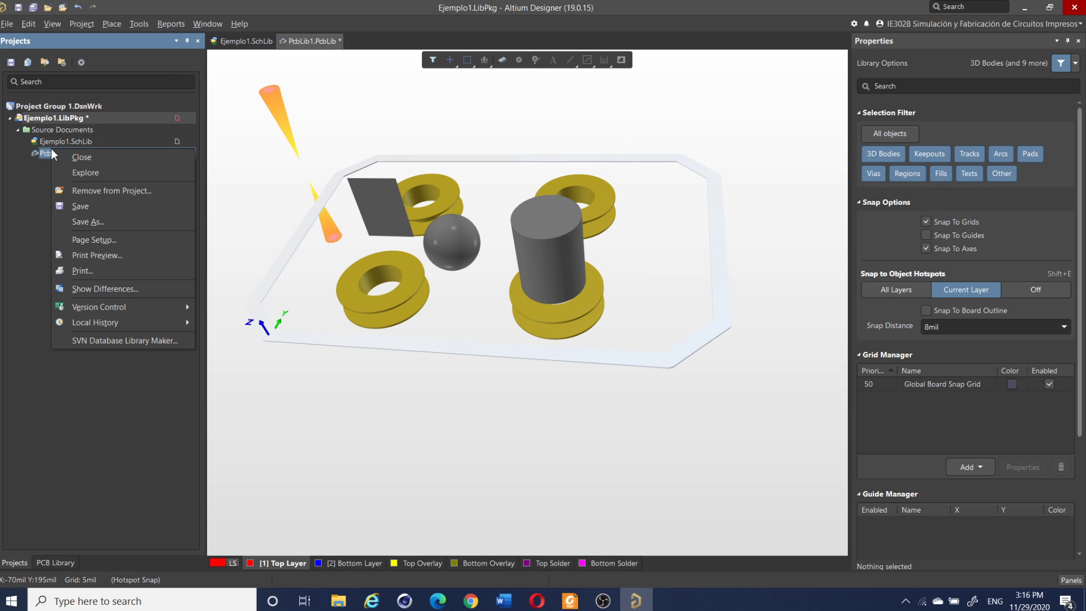
pyautogui.click(112, 207)
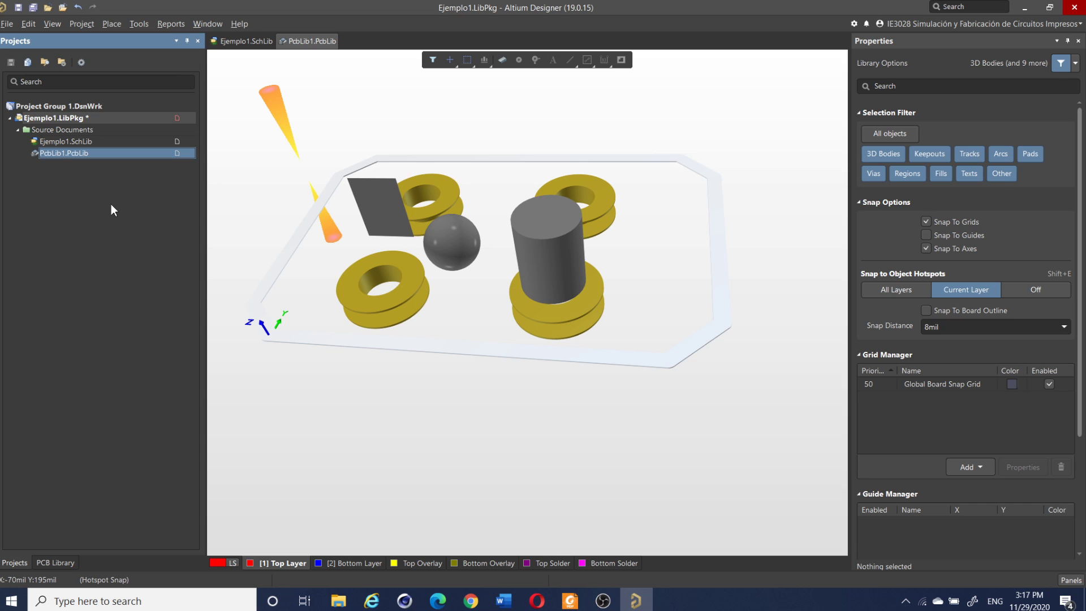
pyautogui.click(1078, 41)
# Step: Add the Ejemplo1 footprint from PcbLib1.PcbLib to the symbol in Ejemplo1.SchLib, checking its 3D preview
pyautogui.click(70, 141)
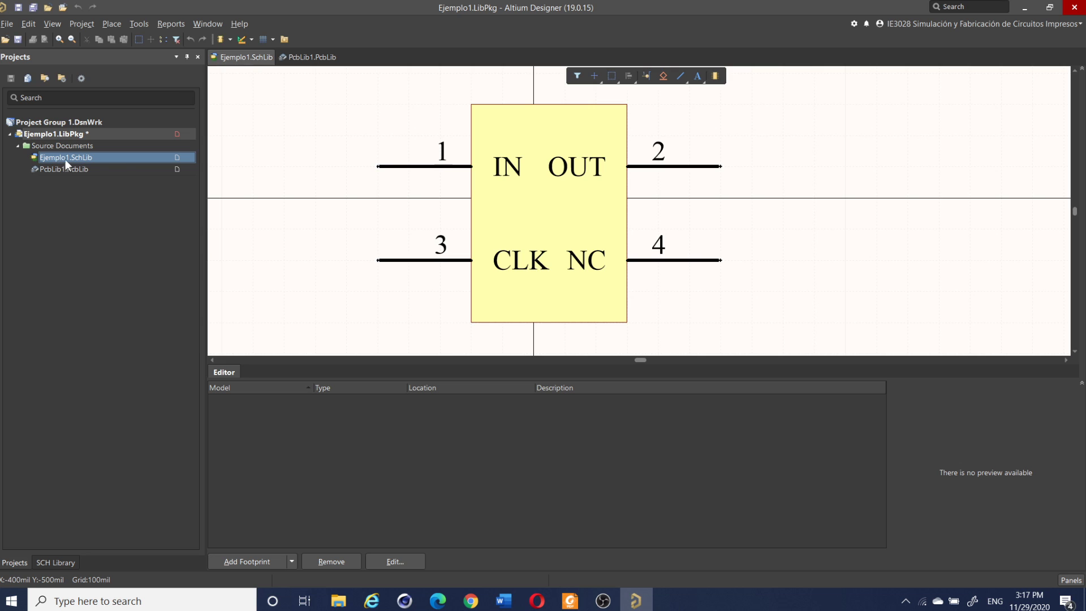
pyautogui.click(232, 561)
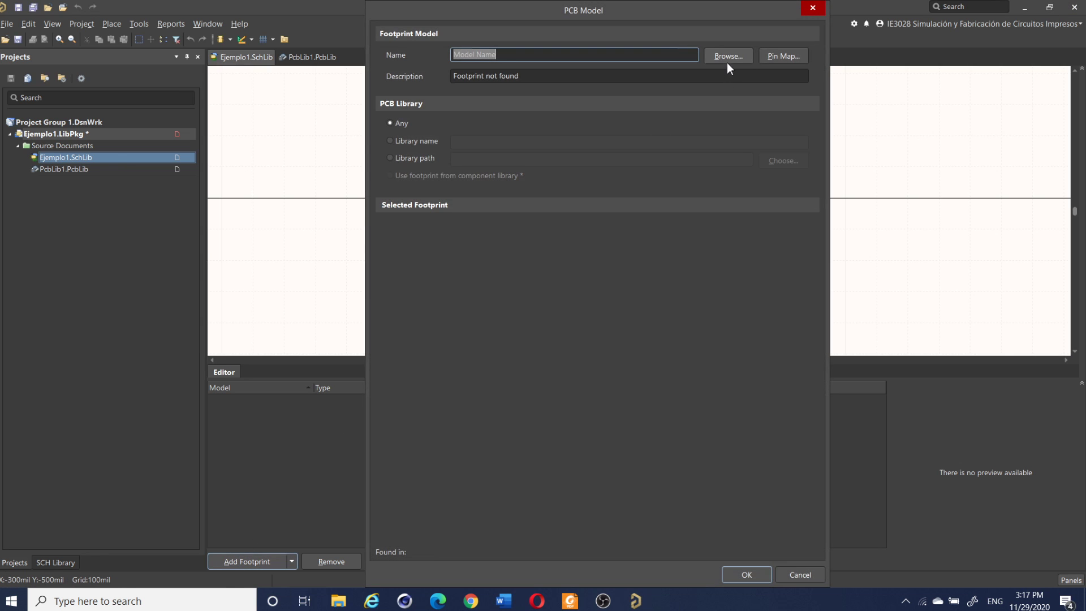
pyautogui.click(728, 60)
pyautogui.click(461, 242)
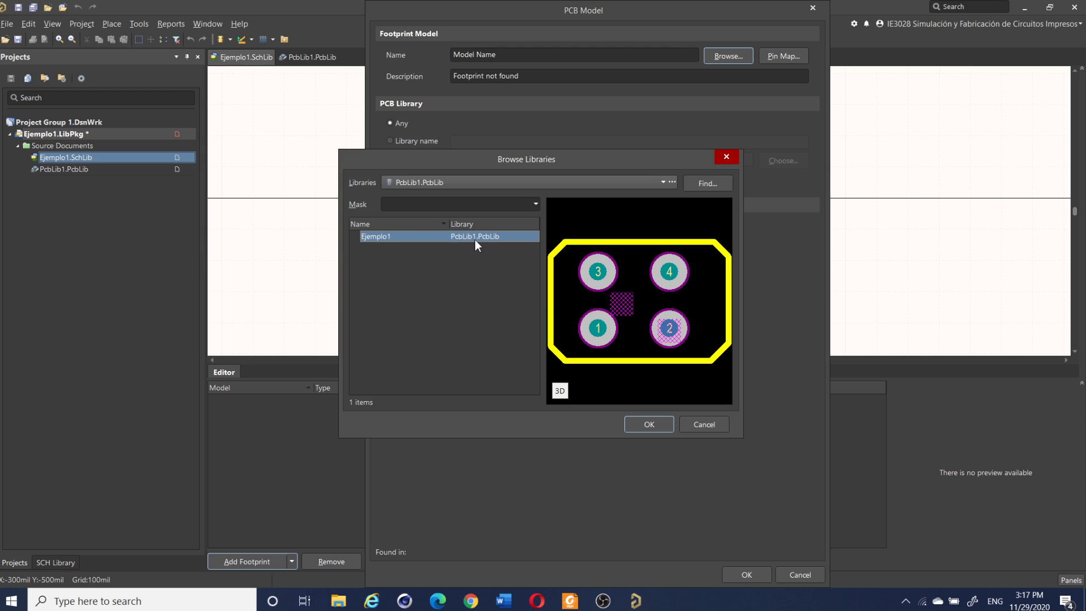
pyautogui.click(657, 423)
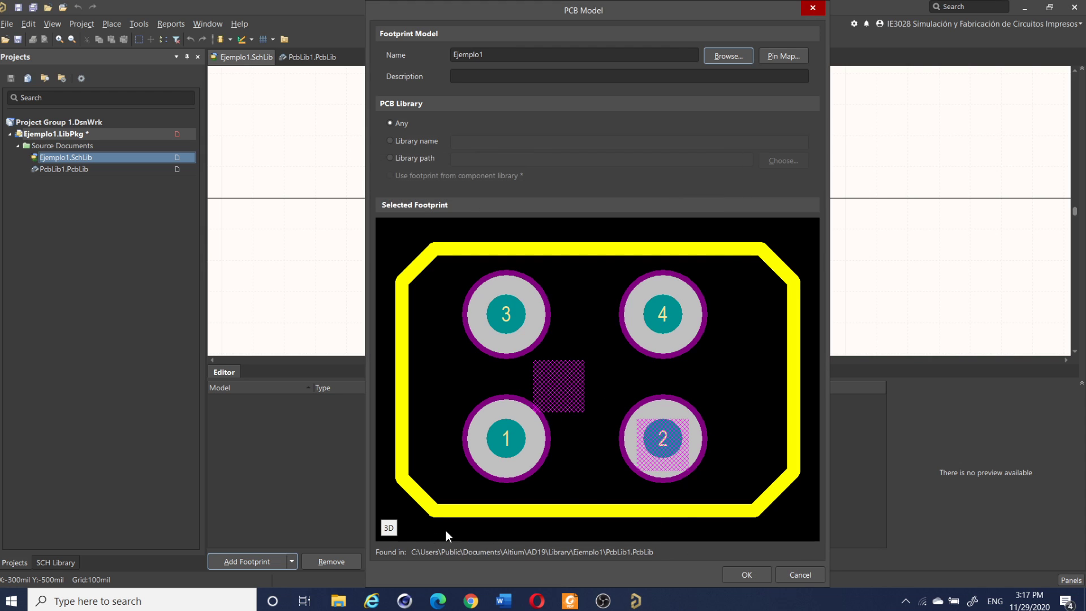
pyautogui.click(390, 527)
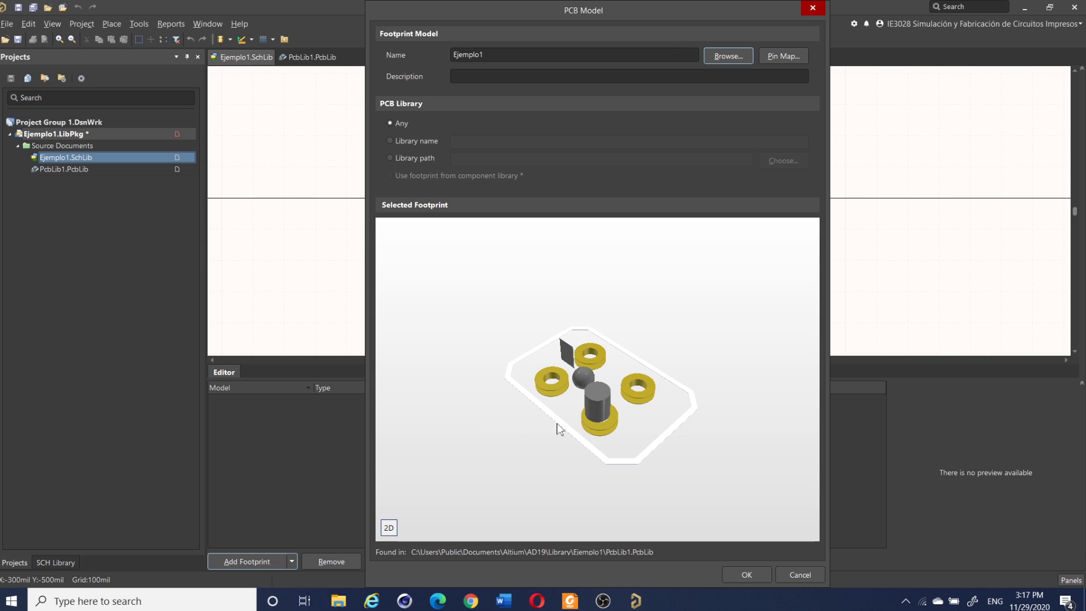
pyautogui.click(389, 528)
pyautogui.click(747, 575)
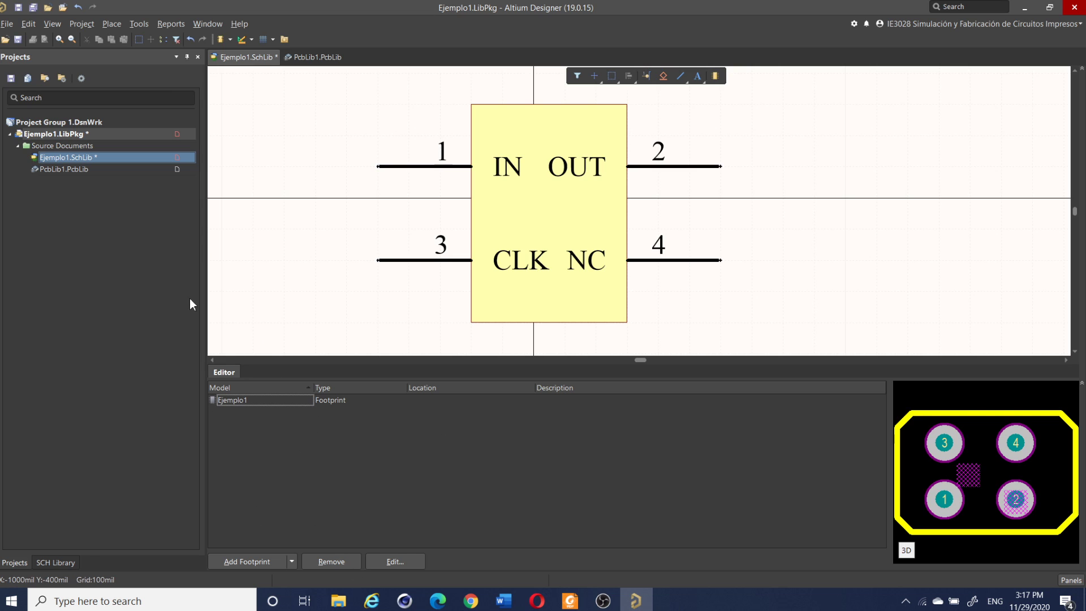
# Step: Save the Ejemplo1.SchLib schematic library
pyautogui.rightClick(75, 157)
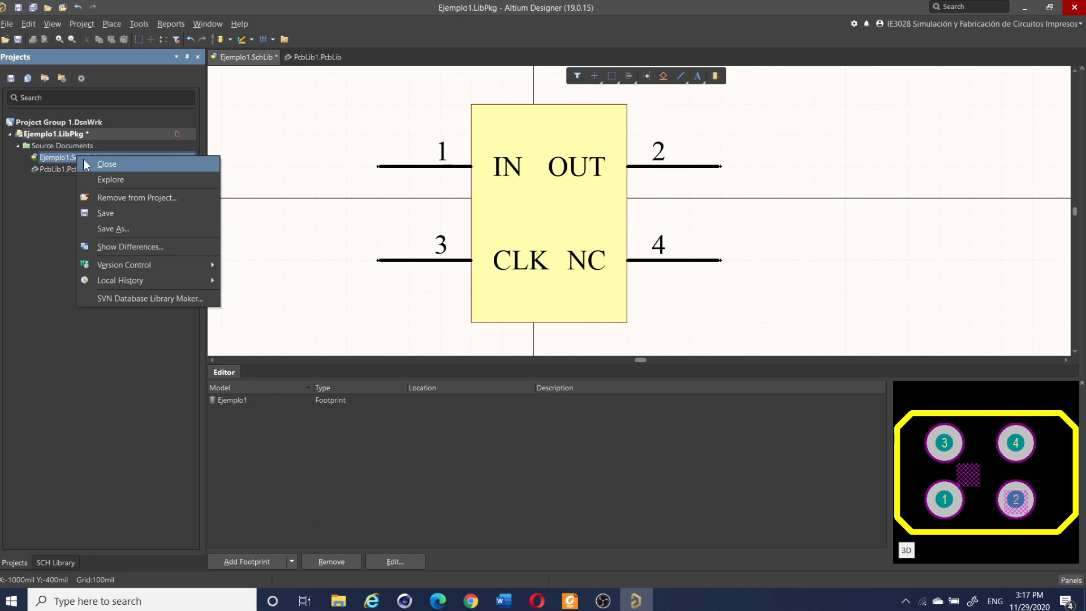
pyautogui.click(135, 212)
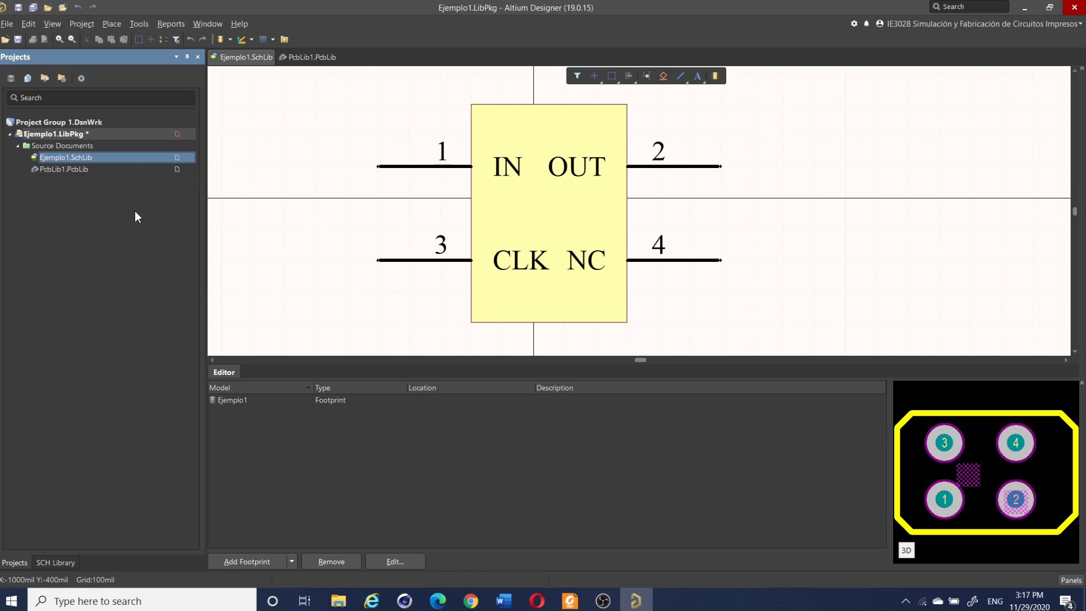
pyautogui.rightClick(26, 135)
pyautogui.click(46, 139)
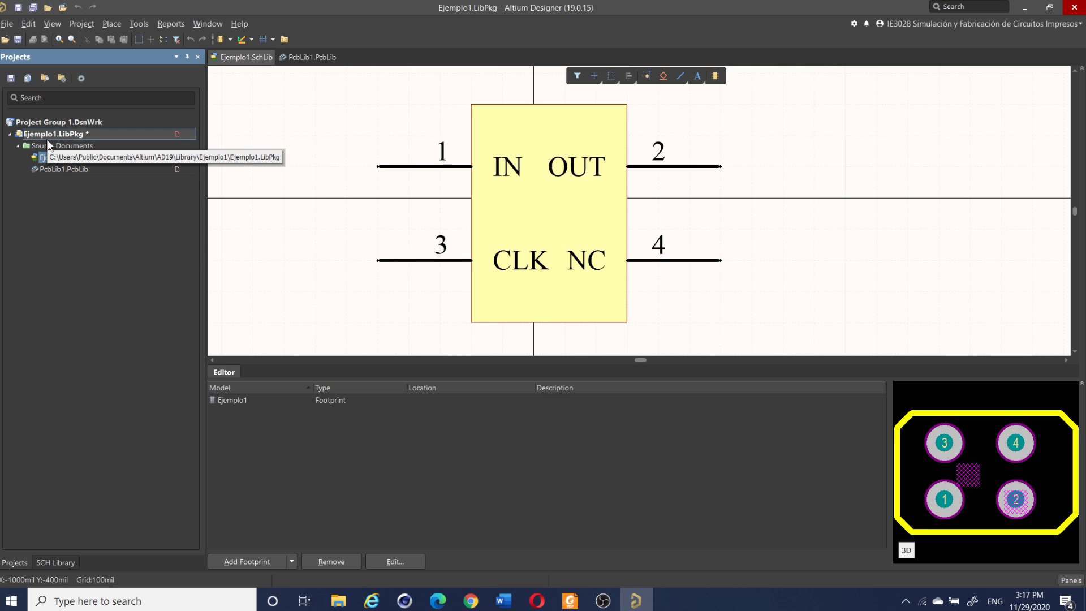
pyautogui.rightClick(75, 257)
pyautogui.click(56, 206)
pyautogui.rightClick(46, 205)
pyautogui.click(41, 196)
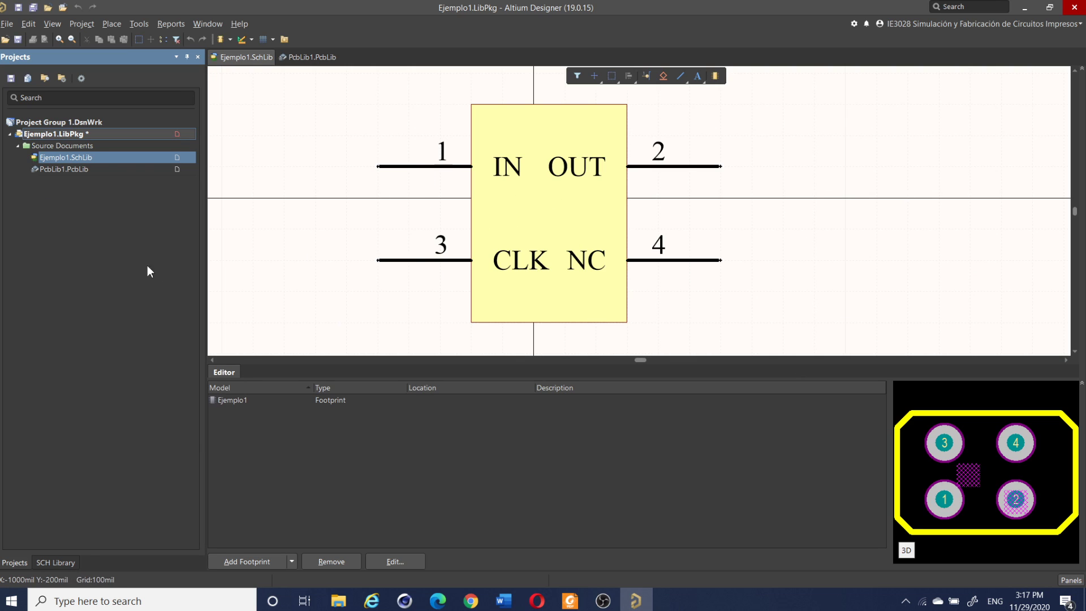
# Step: Create a new blank schematic document
pyautogui.click(7, 23)
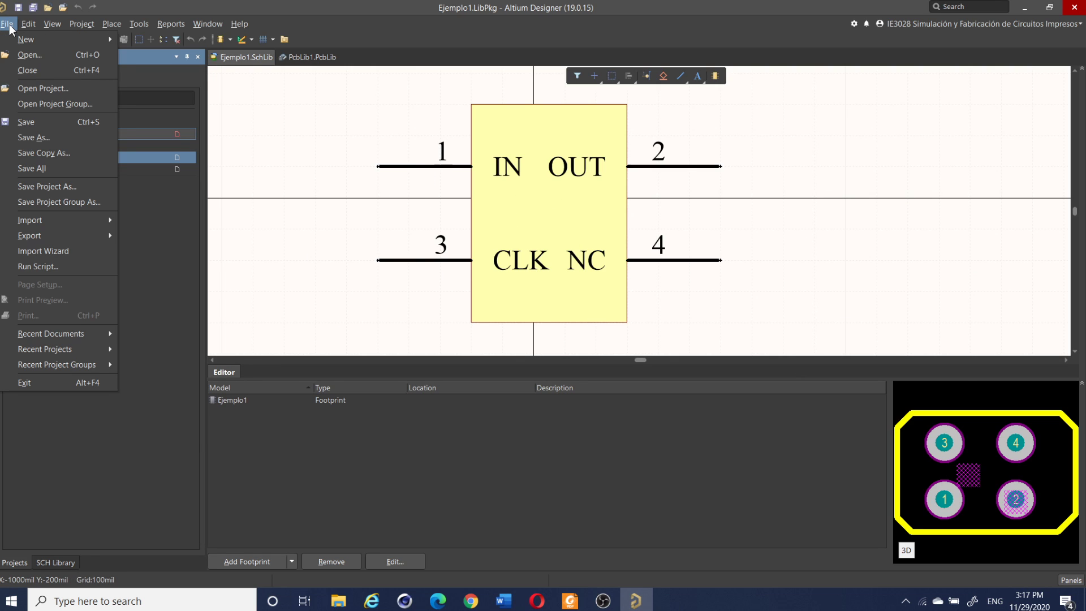
pyautogui.moveTo(28, 24)
pyautogui.moveTo(60, 40)
pyautogui.click(145, 60)
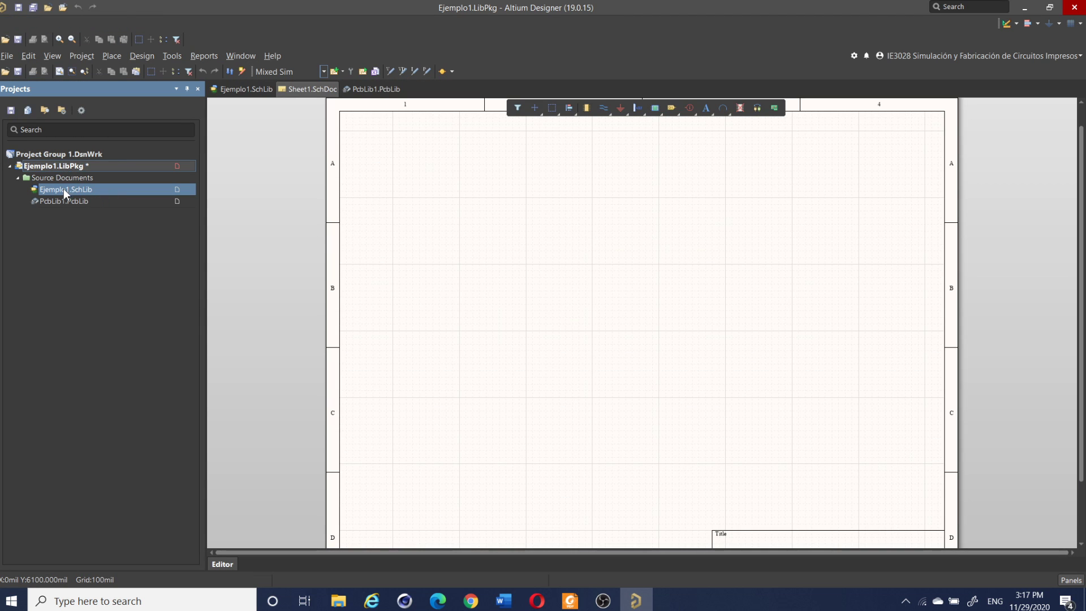
# Step: Move Sheet1.SchDoc out of the Ejemplo1.LibPkg project so that it becomes a free document
pyautogui.moveTo(56, 213); pyautogui.dragTo(56, 288)
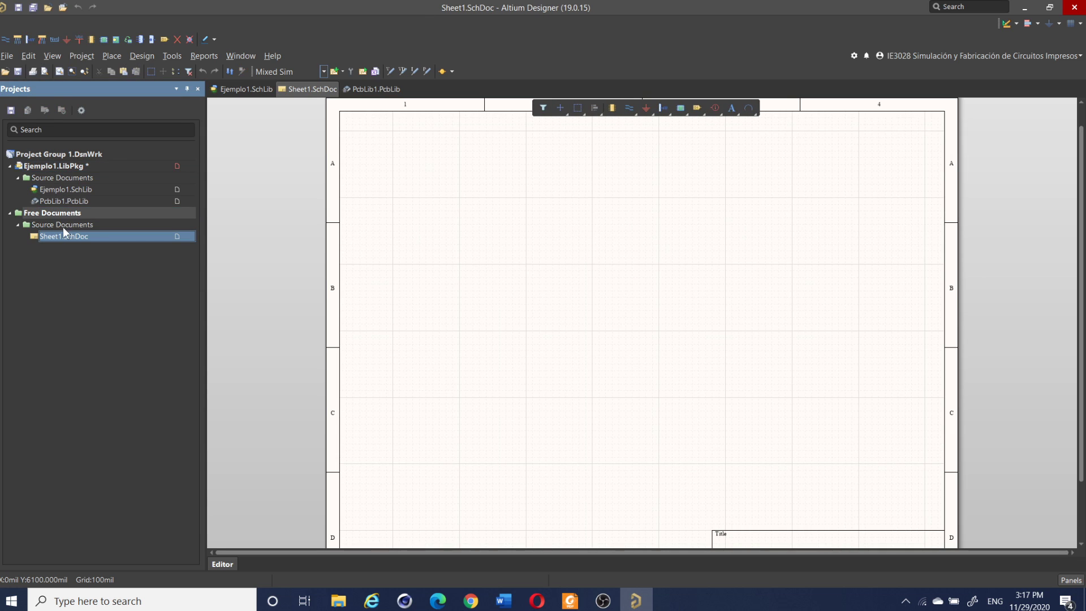
pyautogui.moveTo(626, 254); pyautogui.dragTo(612, 247, button='right')
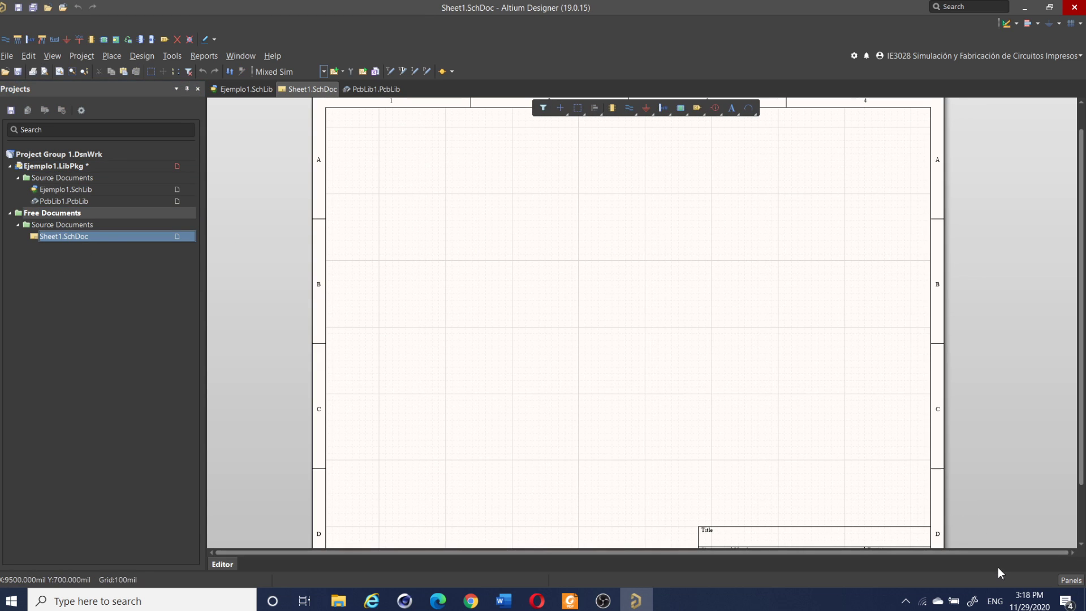
# Step: Place the Ejemplo1 component from the Ejemplo1.IntLib library near the middle of the schematic sheet
pyautogui.click(1075, 585)
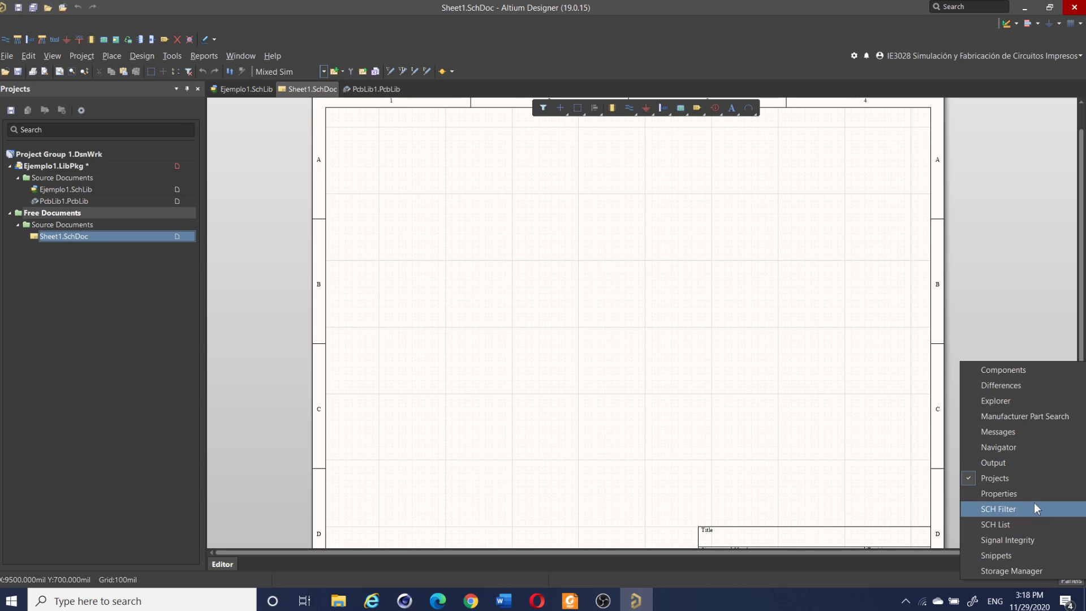
pyautogui.click(1014, 374)
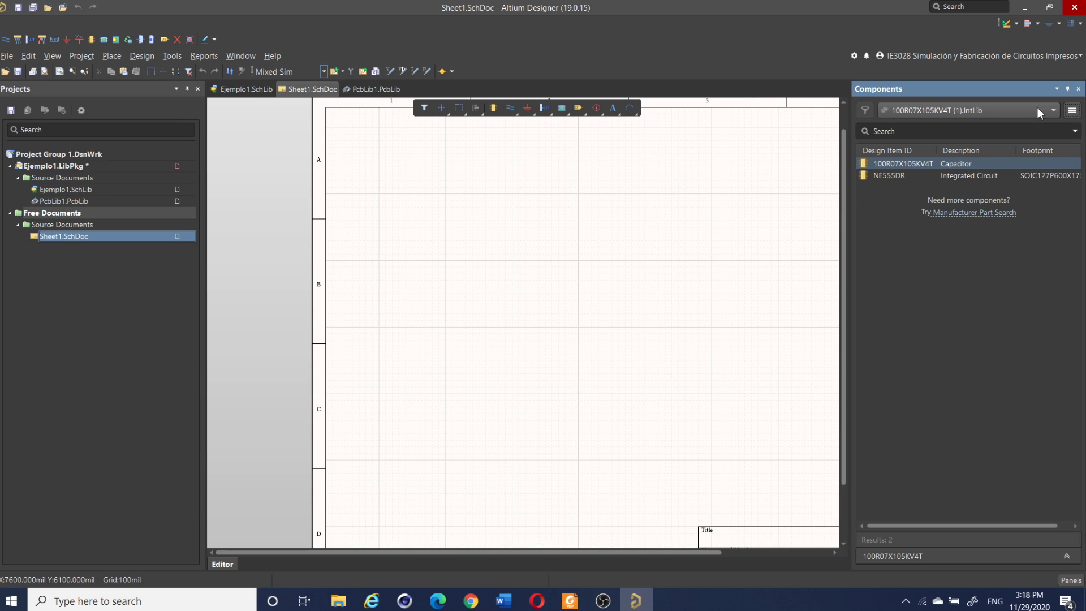
pyautogui.click(1052, 110)
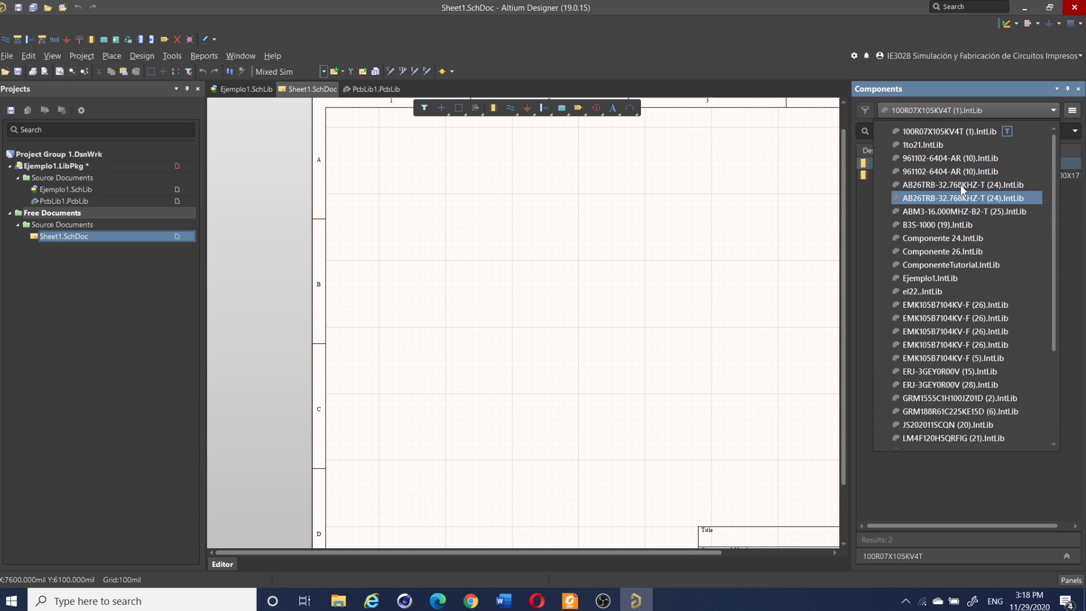
pyautogui.click(935, 277)
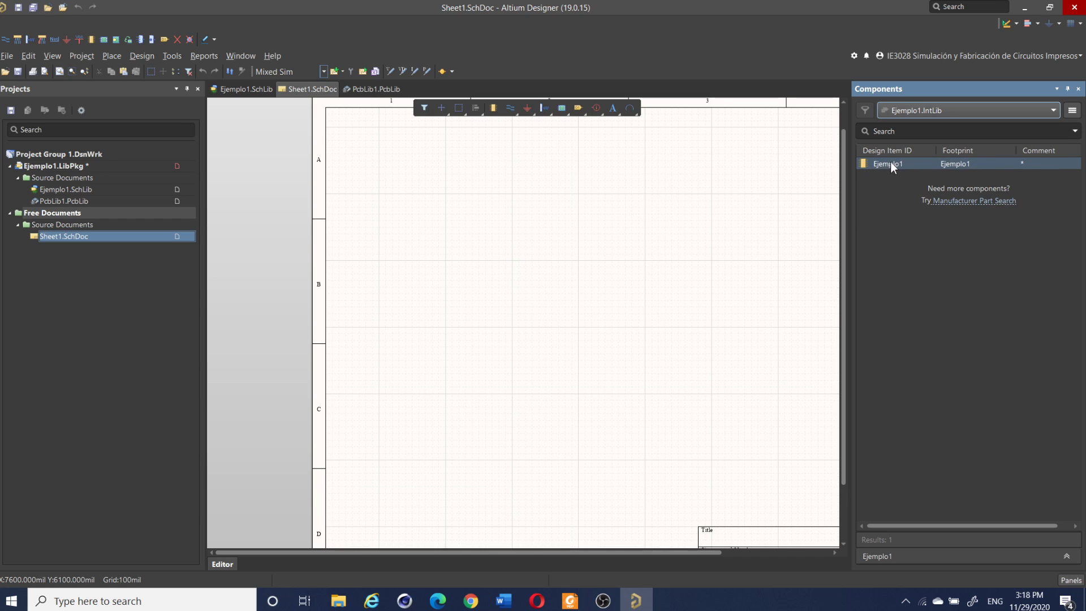
pyautogui.moveTo(888, 165); pyautogui.dragTo(604, 281)
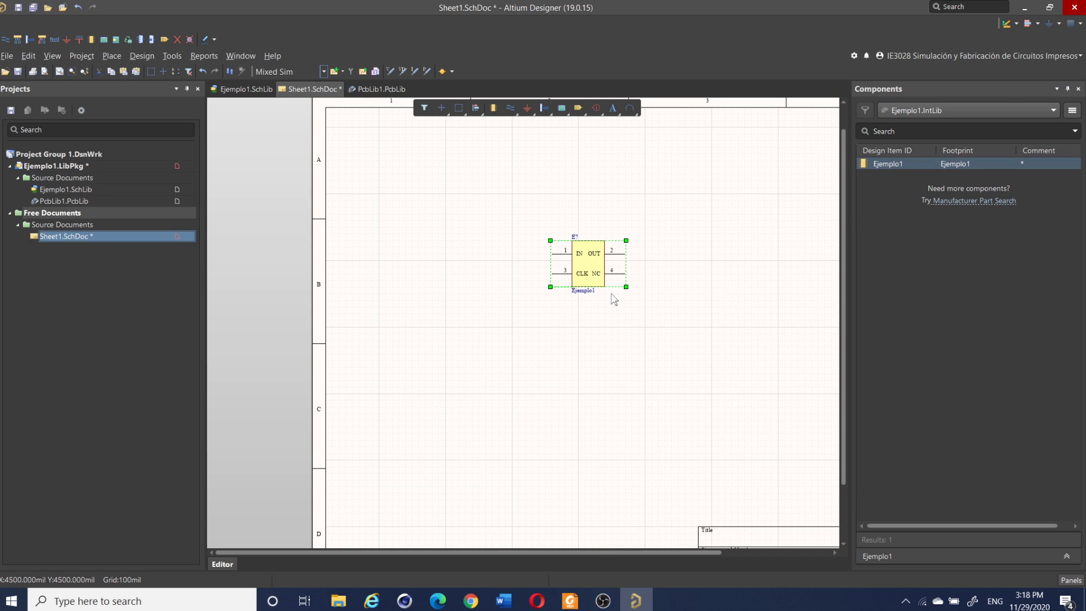
pyautogui.click(686, 261)
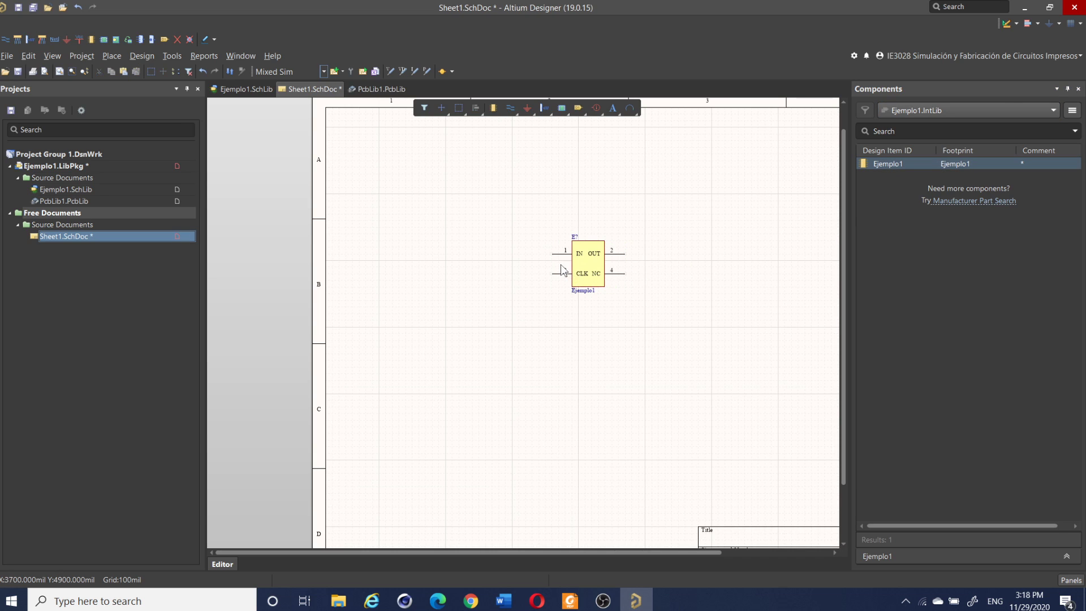
# Step: Inspect the placed Ejemplo1 symbol up close and view its linked footprint in 3D in the component properties
pyautogui.keyDown('ctrl'); pyautogui.scroll(5, 628, 272); pyautogui.keyUp('ctrl')
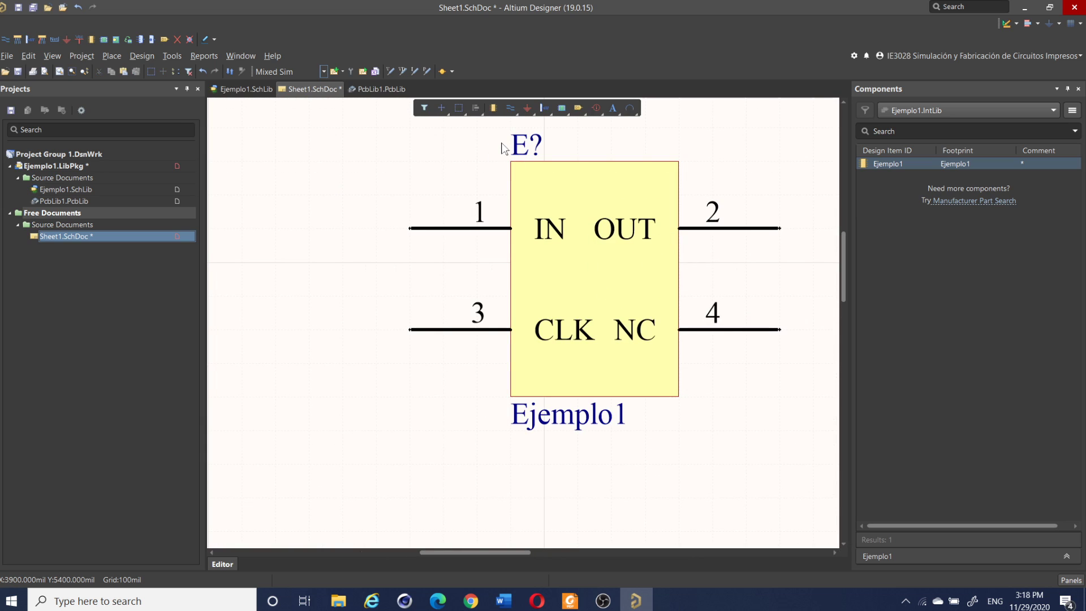
pyautogui.keyDown('ctrl'); pyautogui.scroll(-1, 632, 272); pyautogui.keyUp('ctrl')
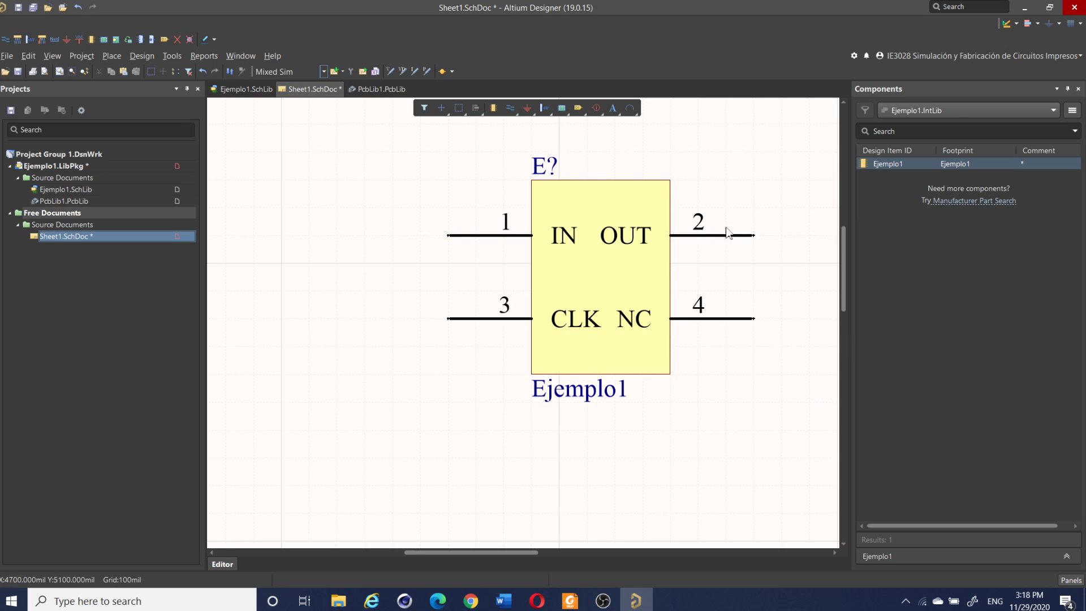
pyautogui.keyDown('ctrl'); pyautogui.scroll(-2, 643, 339); pyautogui.keyUp('ctrl')
pyautogui.doubleClick(619, 295)
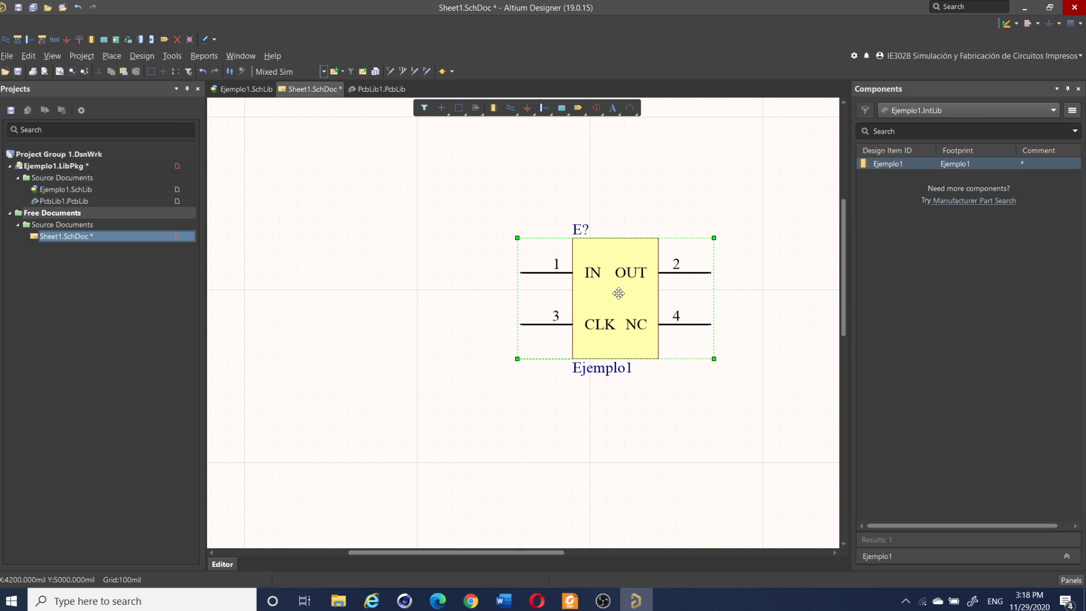
pyautogui.scroll(-5, 932, 369)
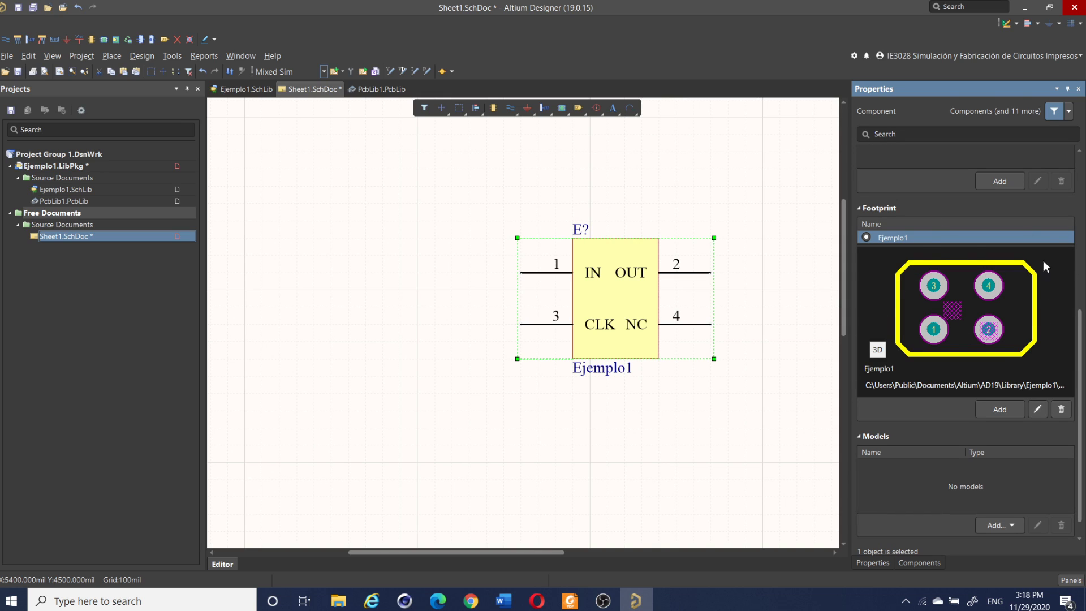
pyautogui.click(879, 350)
pyautogui.scroll(3, 982, 311)
pyautogui.scroll(-3, 978, 360)
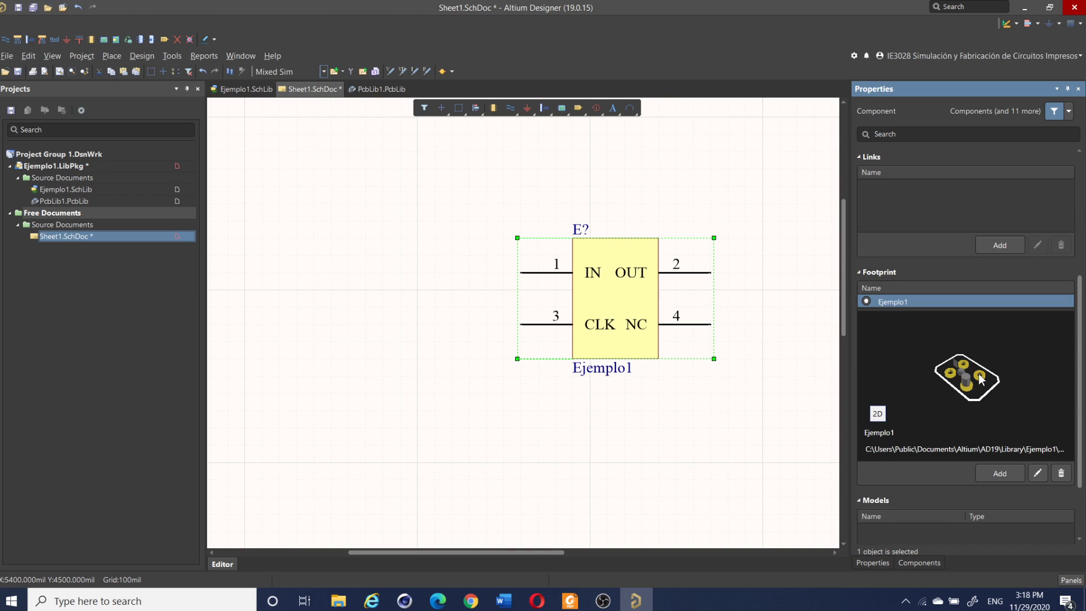
pyautogui.click(745, 300)
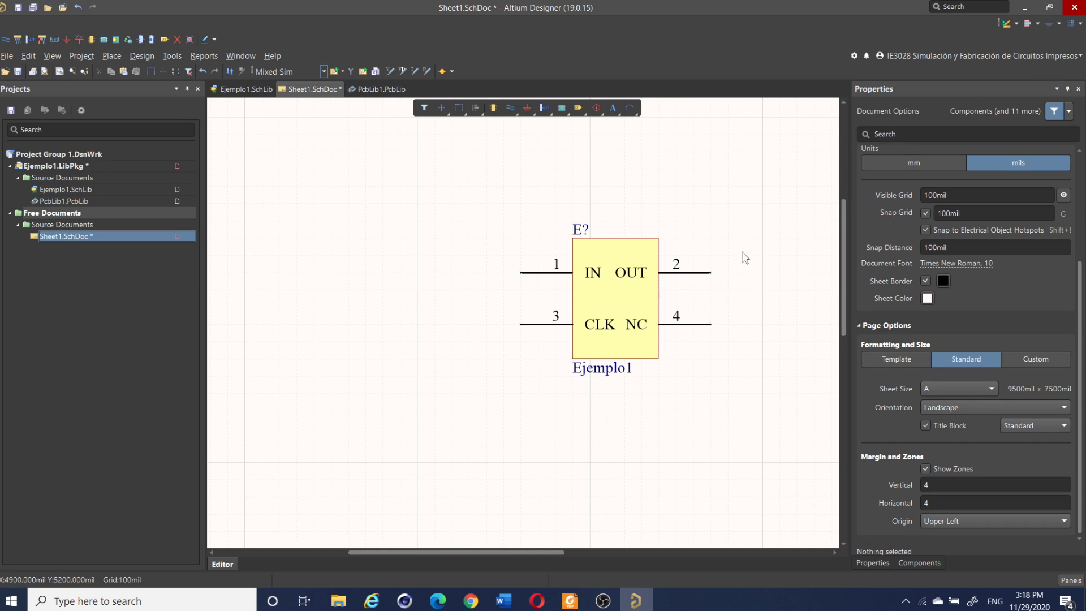
# Step: Widen the Properties panel and show the general properties of the placed Ejemplo1 component
pyautogui.doubleClick(624, 305)
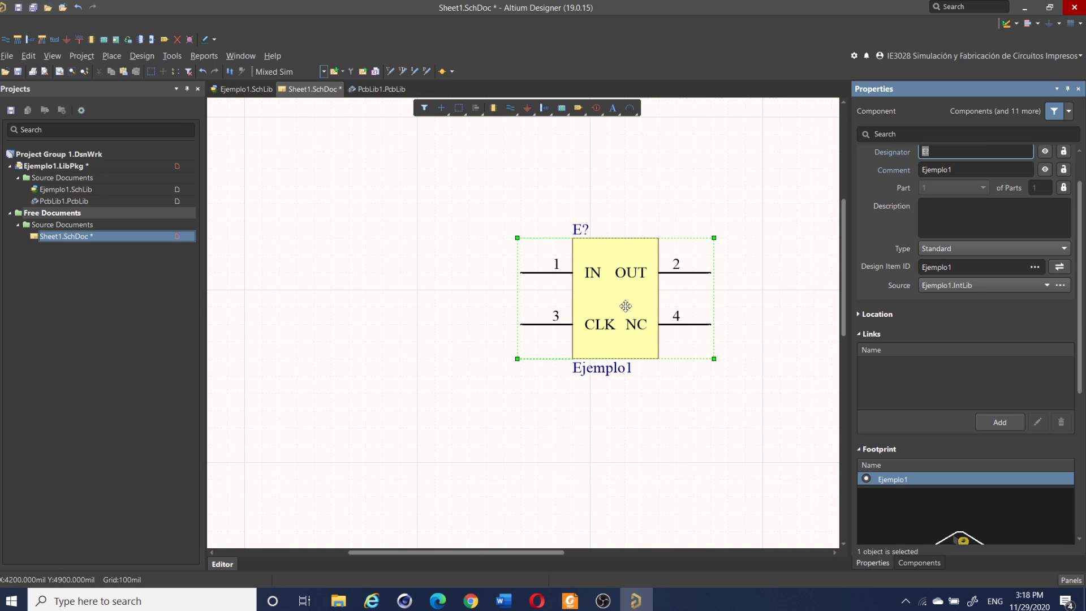
pyautogui.click(783, 243)
pyautogui.moveTo(851, 240); pyautogui.dragTo(755, 256)
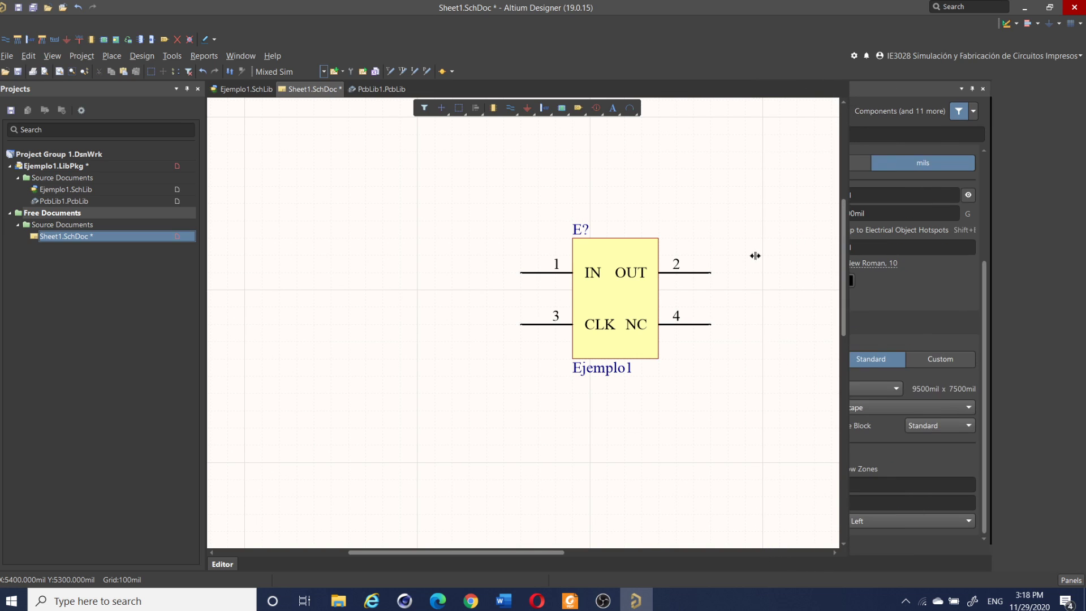
pyautogui.click(617, 286)
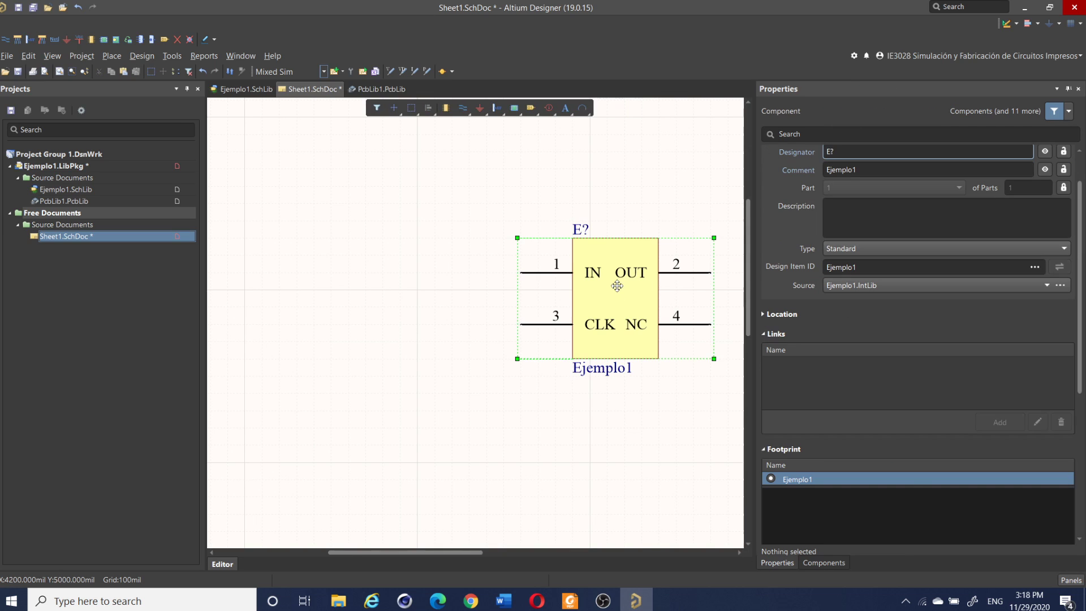
pyautogui.scroll(1, 884, 244)
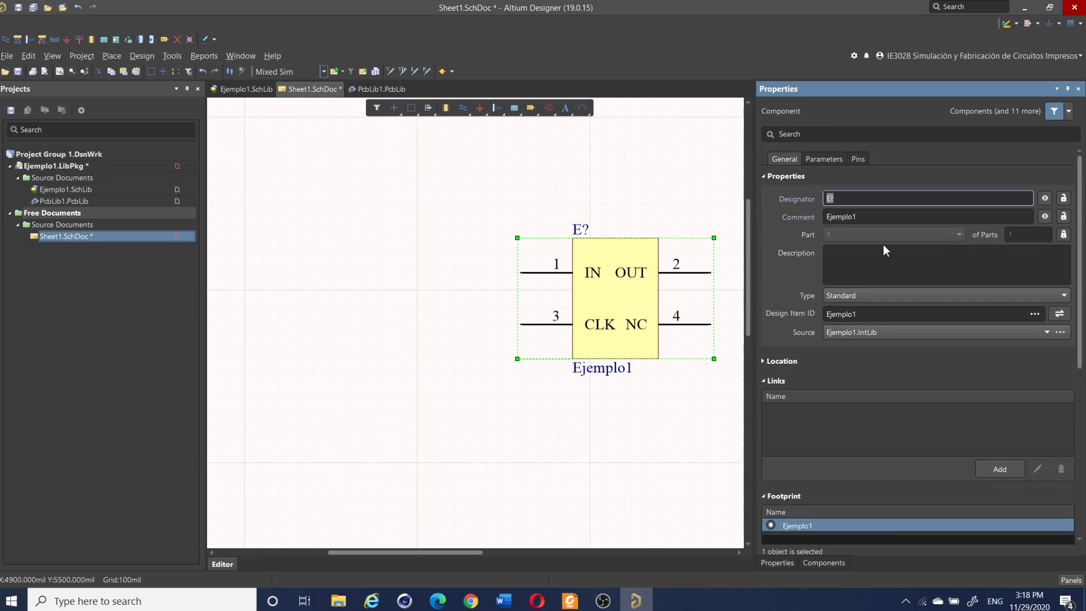
# Step: Add two new parameters to the placed Ejemplo1 component, keeping their default names and values
pyautogui.click(835, 160)
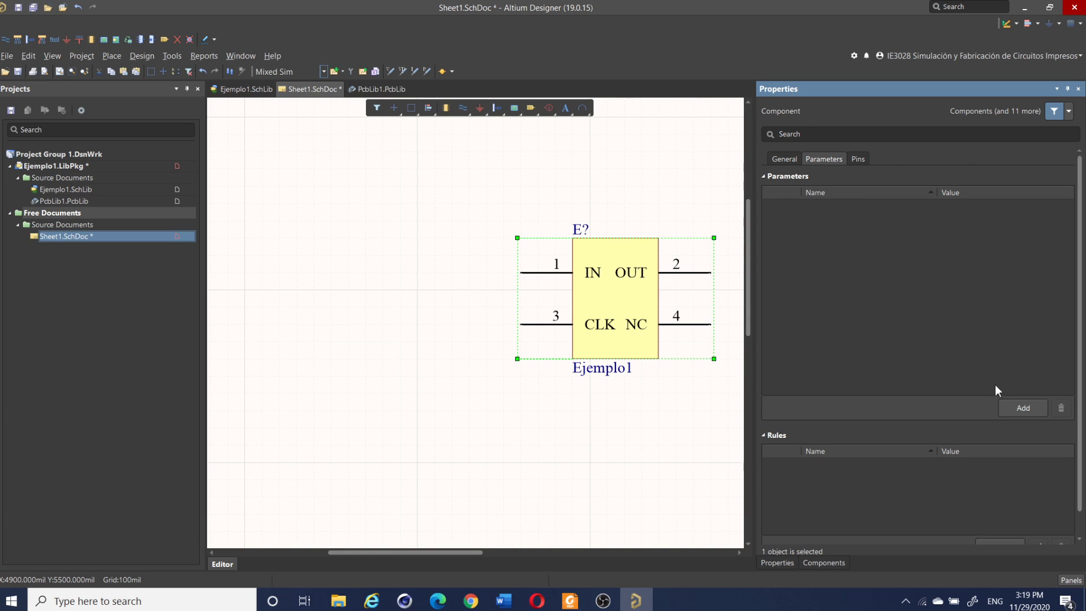
pyautogui.click(1016, 406)
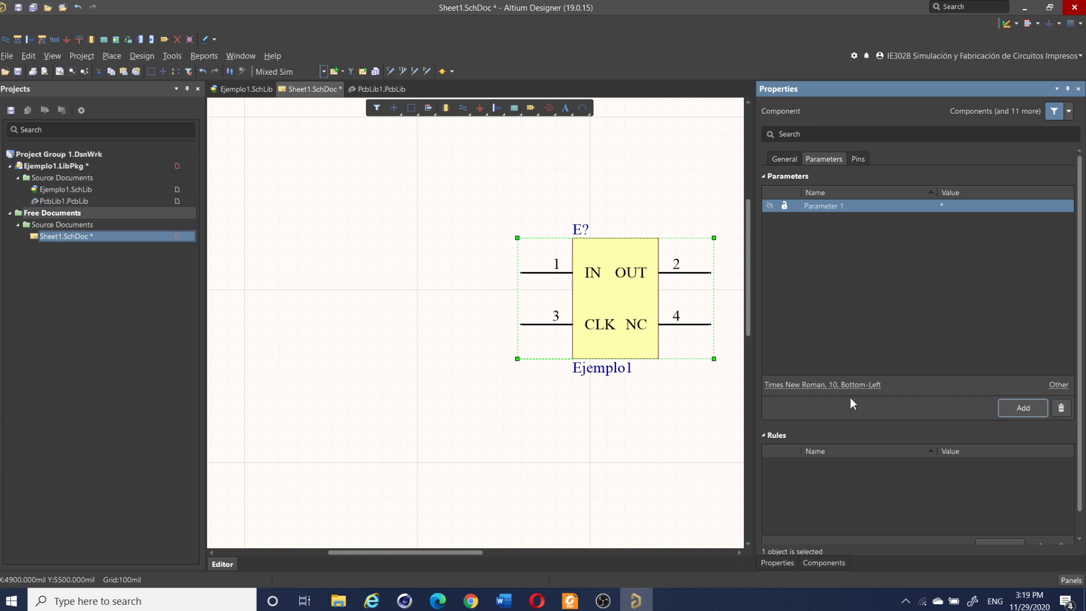
pyautogui.click(823, 209)
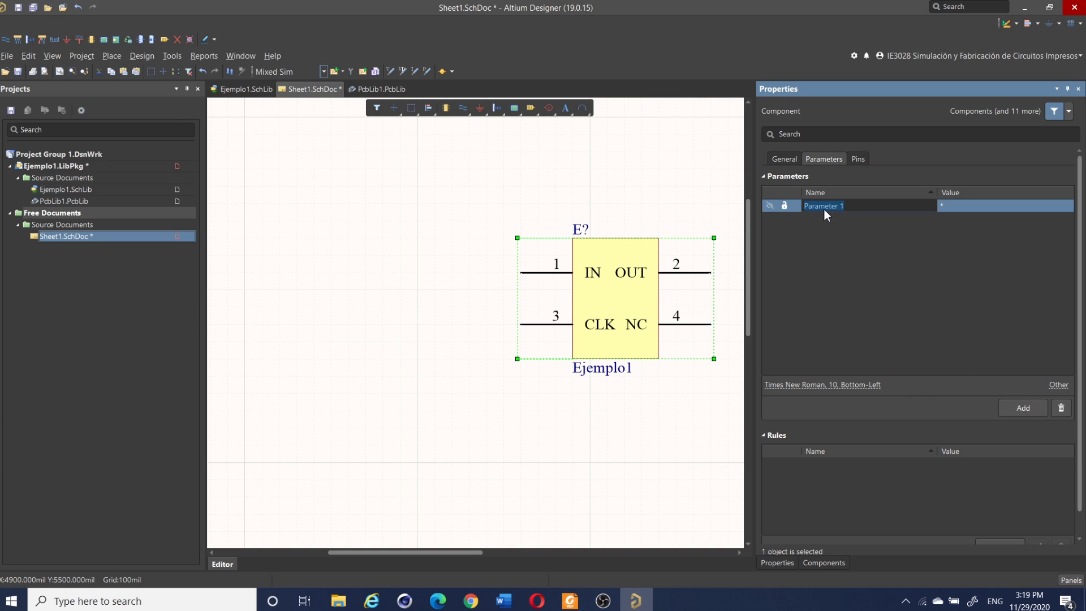
pyautogui.click(870, 226)
pyautogui.press('Tab')
pyautogui.hotkey('shift', 'Tab')
pyautogui.click(1022, 408)
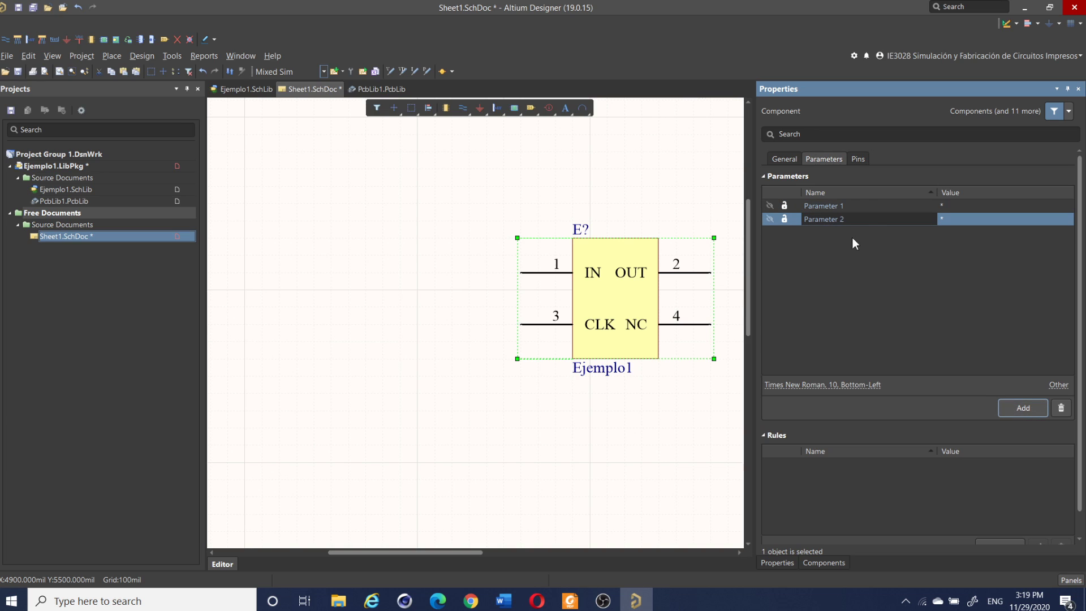
# Step: Open the name fields of both added parameters and the value field of the first one without changing them
pyautogui.doubleClick(865, 207)
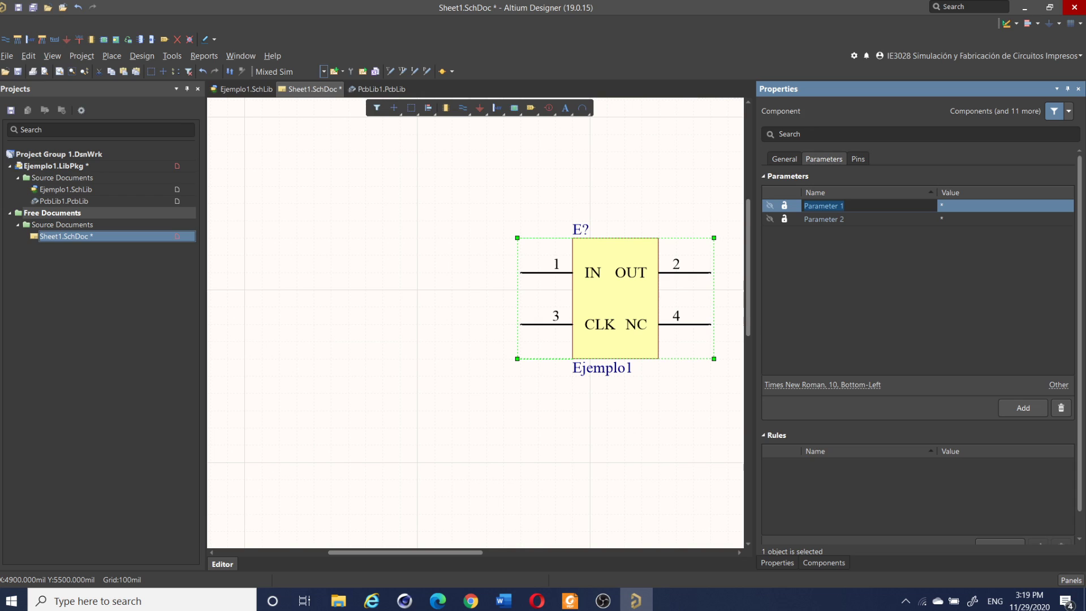
pyautogui.doubleClick(909, 218)
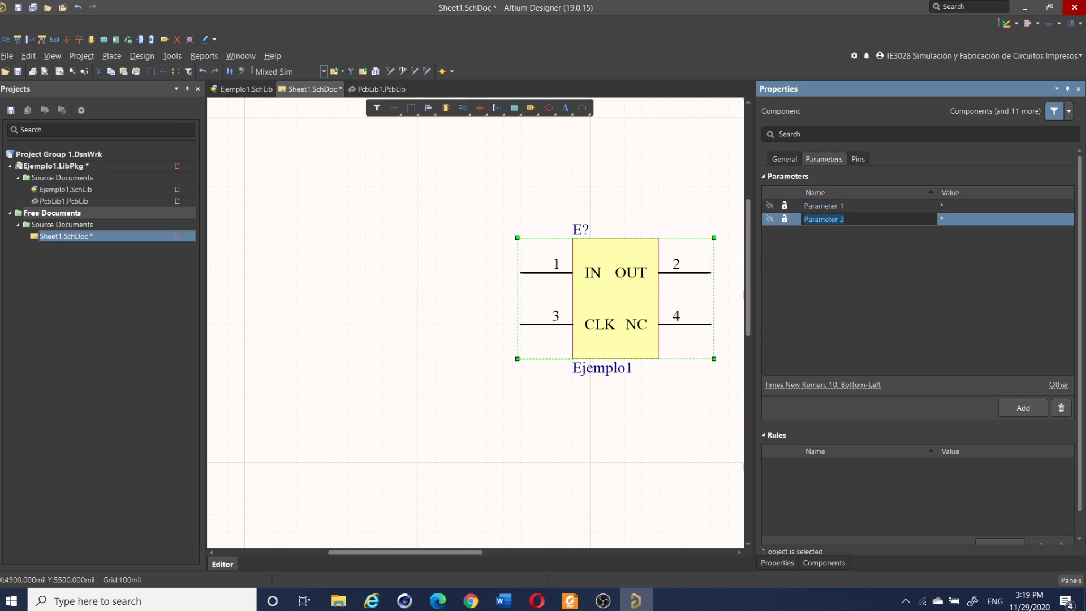
pyautogui.click(910, 253)
pyautogui.doubleClick(962, 206)
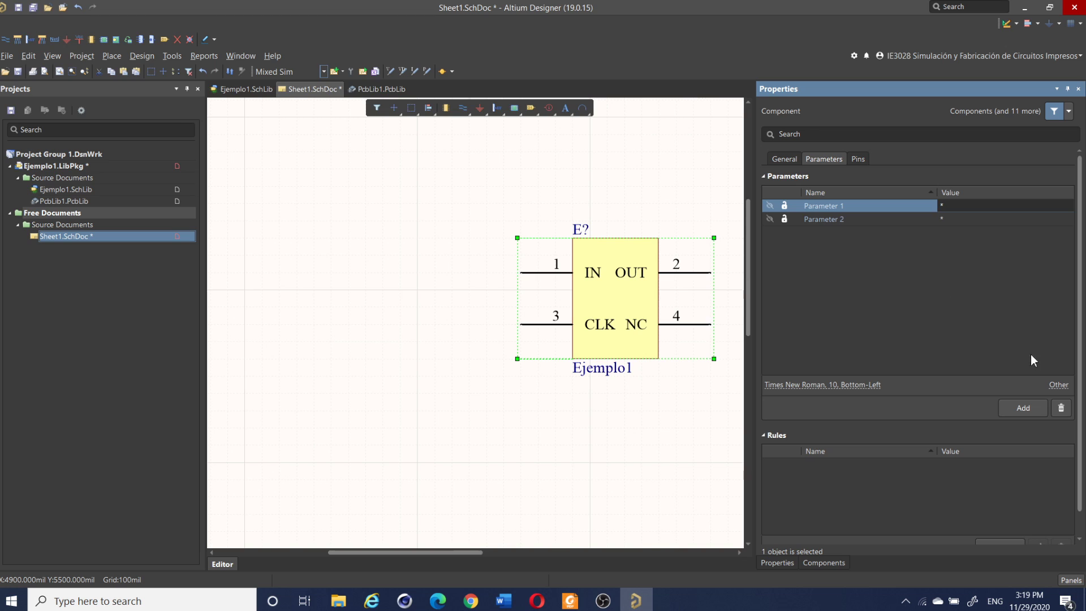
# Step: Narrow the Properties panel to enlarge the drawing area and deselect the component
pyautogui.moveTo(755, 328); pyautogui.dragTo(977, 327)
pyautogui.click(787, 332)
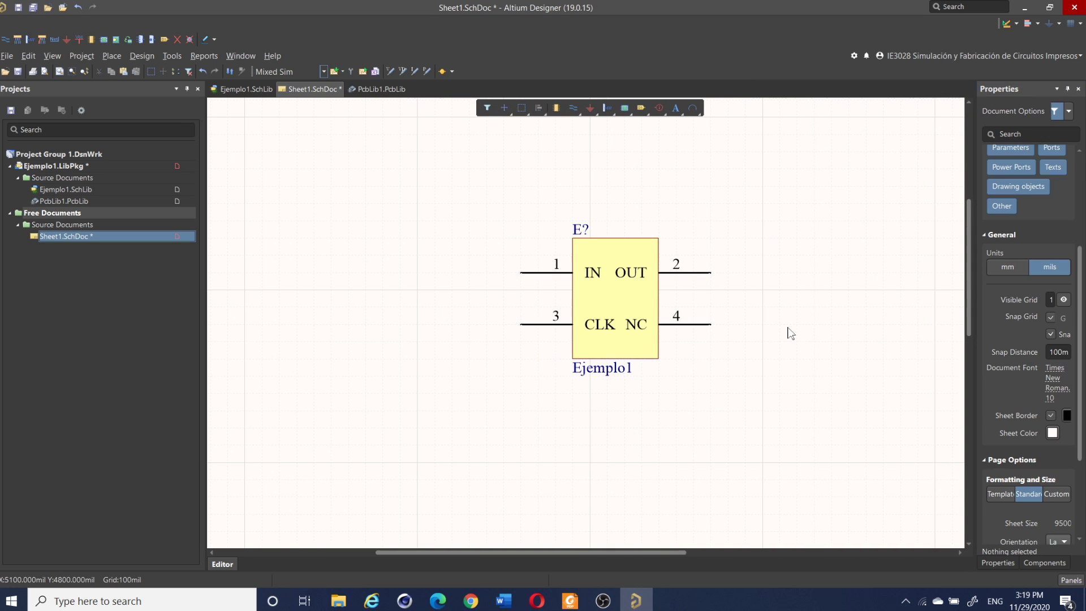